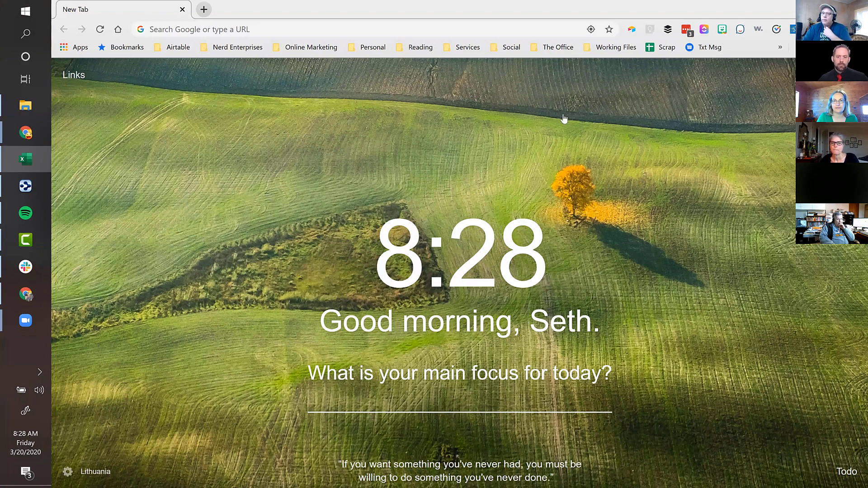
- Open the Admin console bookmark from the Services > Google folder in the Bookmarks manager
{"action": "left_click", "coordinate": [109, 51]}
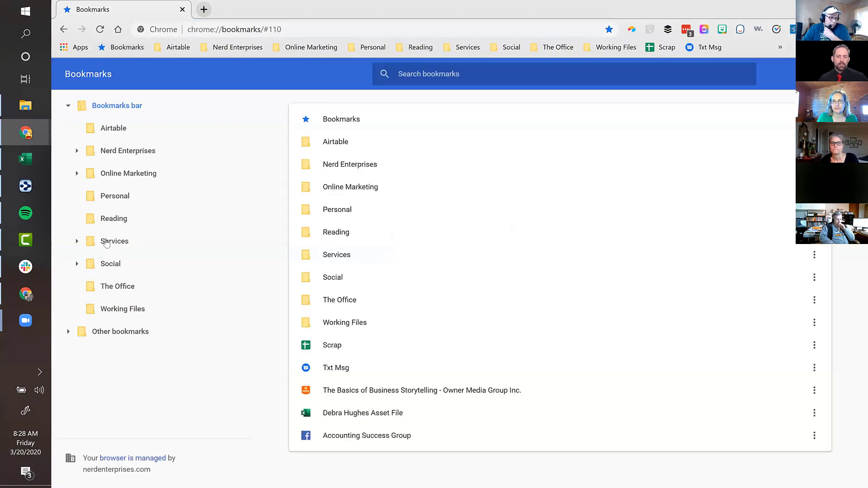
{"action": "left_click", "coordinate": [109, 241]}
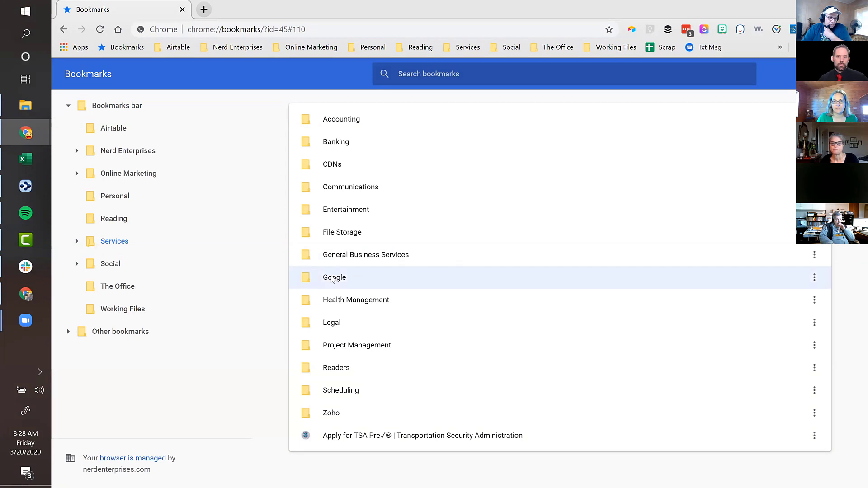
{"action": "double_click", "coordinate": [333, 279]}
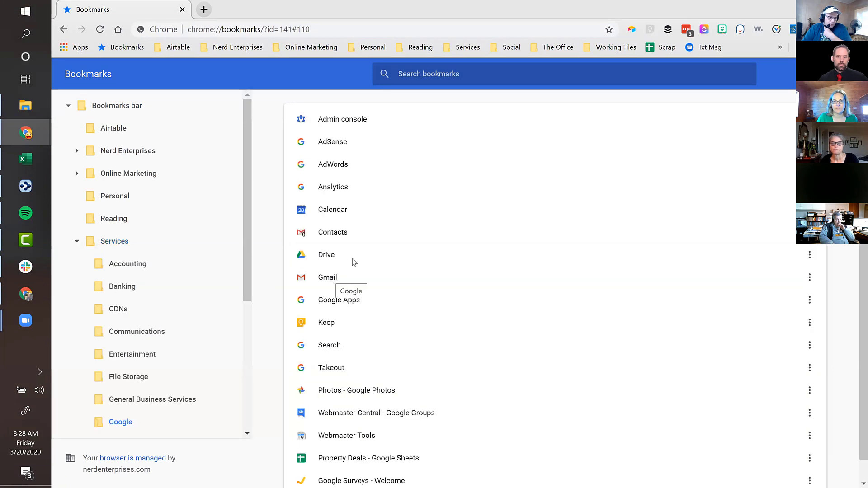
{"action": "double_click", "coordinate": [333, 120]}
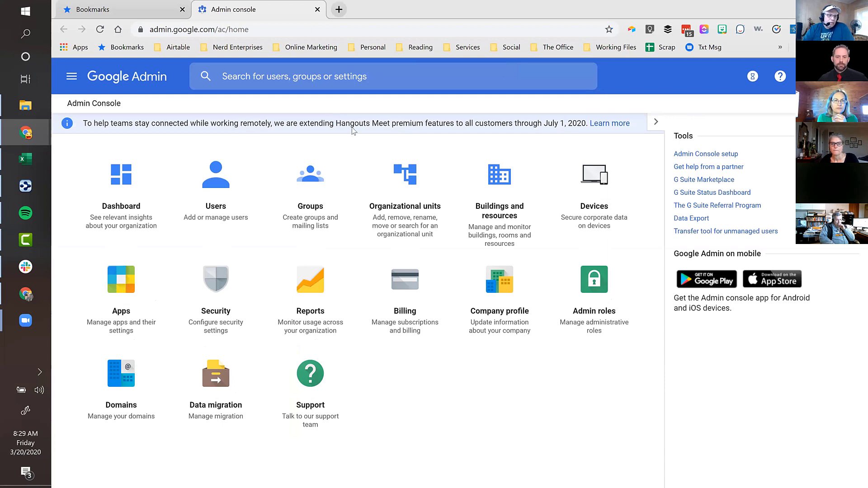
- Review the Accounting group's information card, then return to the full Groups list
{"action": "left_click", "coordinate": [215, 179]}
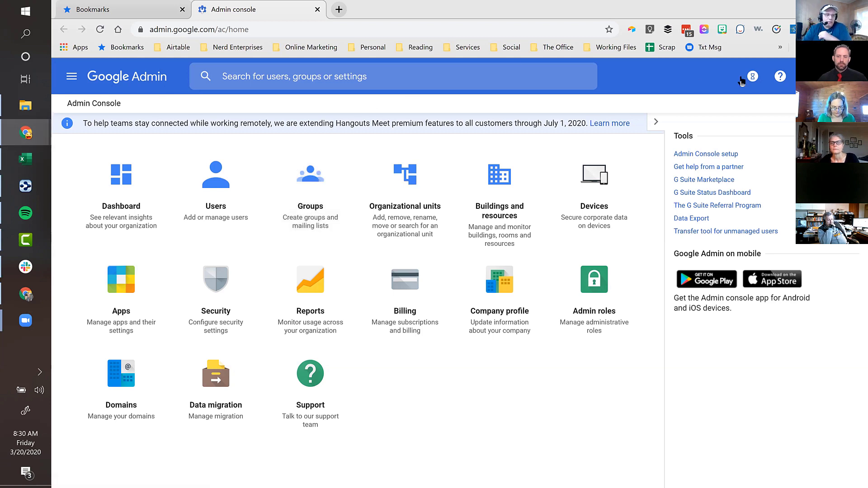
{"action": "left_click", "coordinate": [313, 183]}
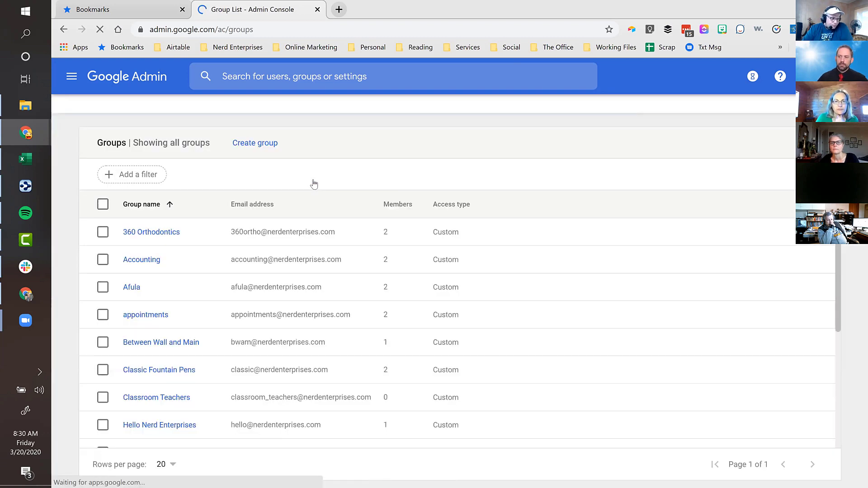
{"action": "left_click", "coordinate": [135, 260]}
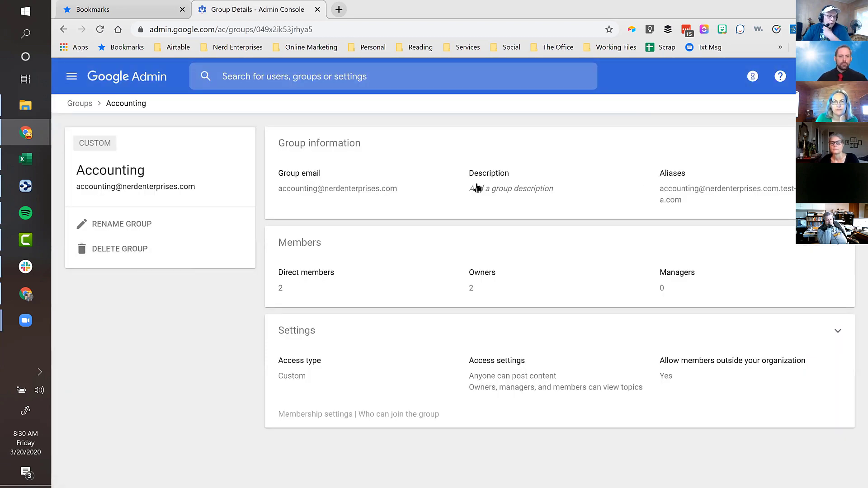
{"action": "left_click", "coordinate": [437, 191]}
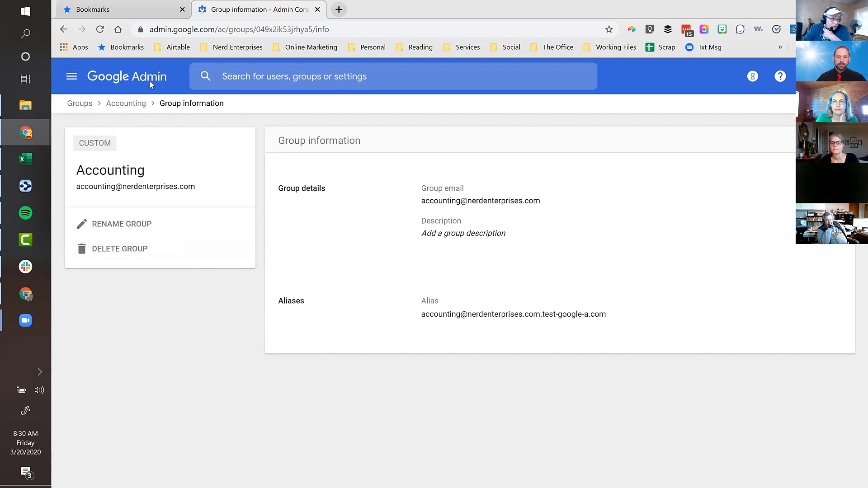
{"action": "left_click", "coordinate": [63, 30]}
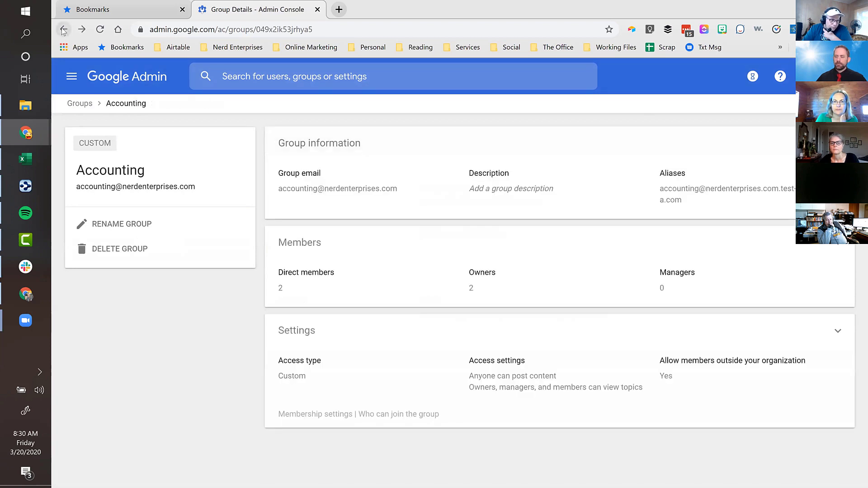
{"action": "left_click", "coordinate": [63, 30]}
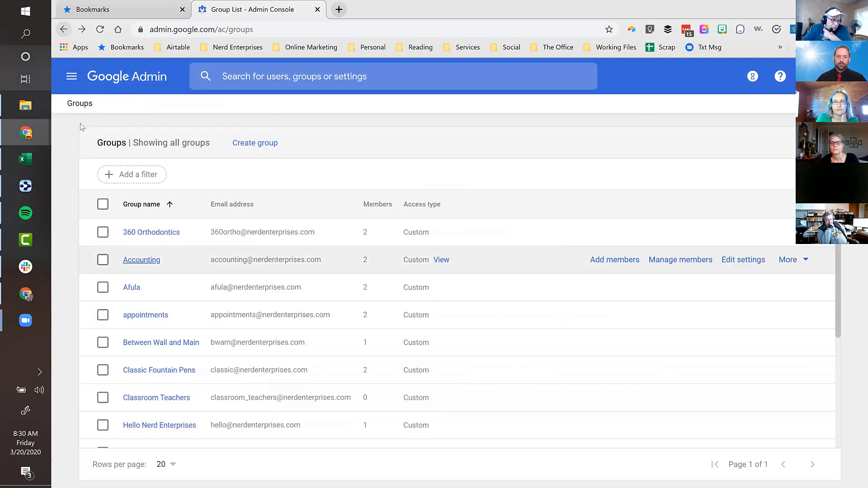
- Start a new group named 'Parkway' with group email 'Parkway' and the suggested user as owner
{"action": "left_click", "coordinate": [244, 143]}
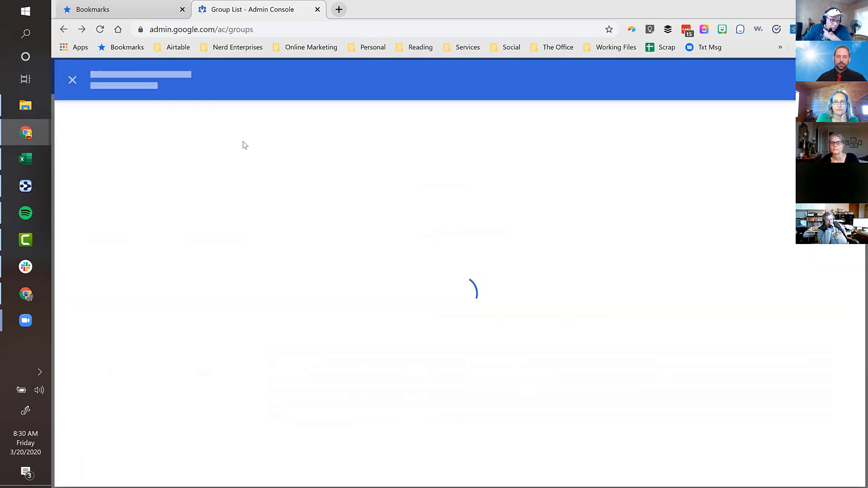
{"action": "left_click", "coordinate": [339, 173]}
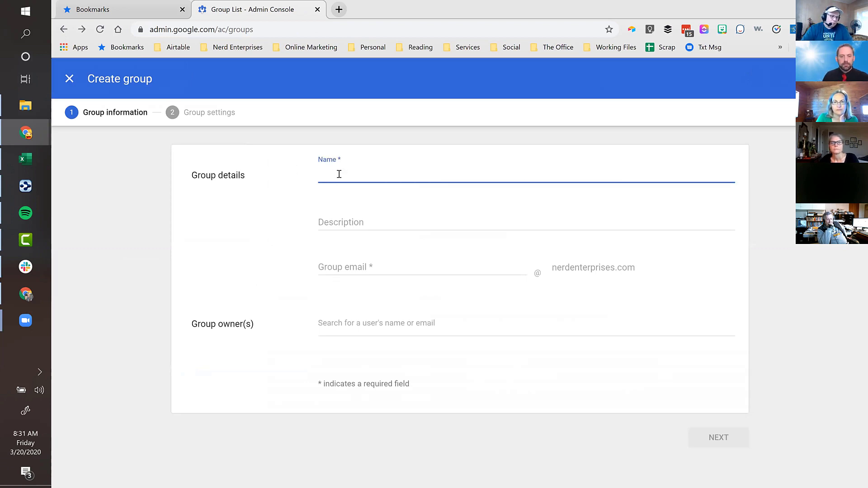
{"action": "type", "text": "Parkway"}
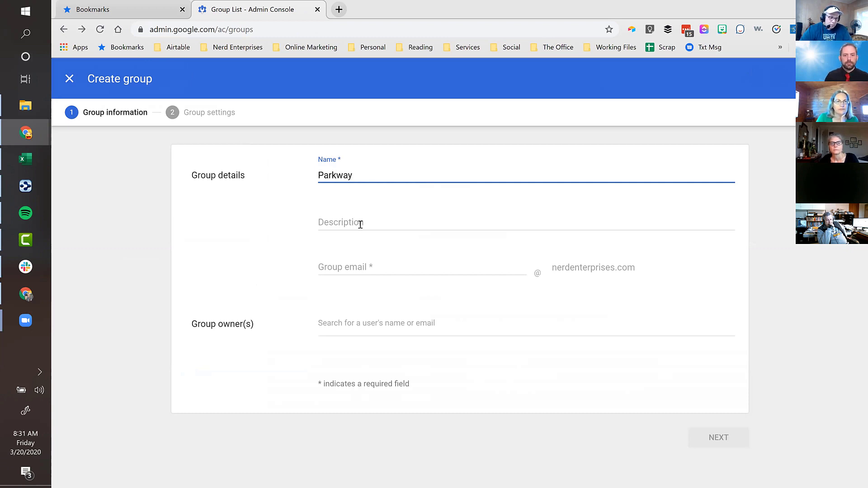
{"action": "left_click", "coordinate": [361, 223]}
{"action": "key", "text": "Tab"}
{"action": "type", "text": "P"}
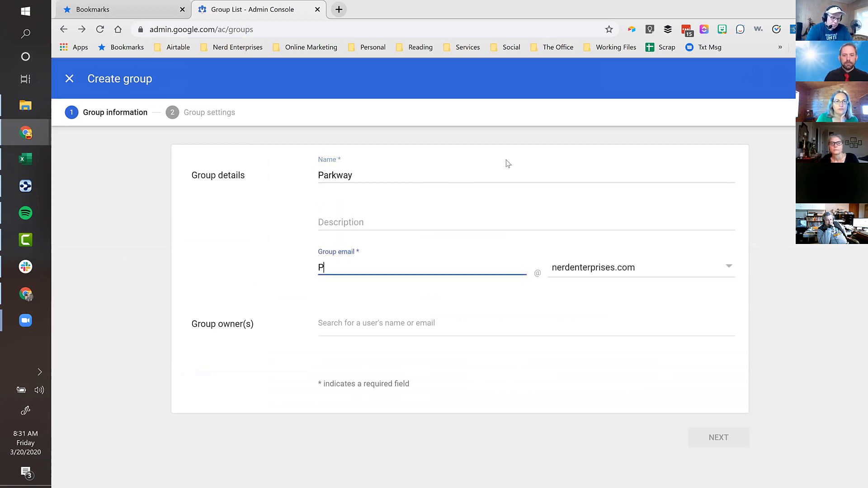
{"action": "type", "text": "arkway"}
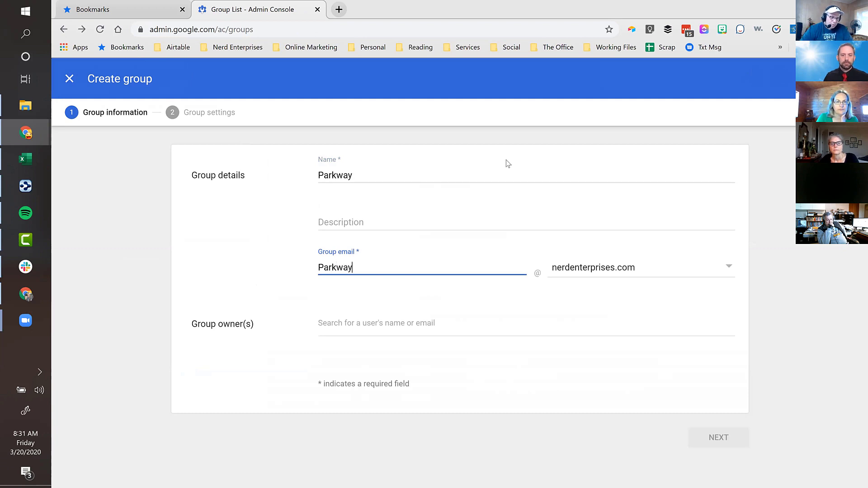
{"action": "left_click", "coordinate": [337, 327]}
{"action": "type", "text": "seth"}
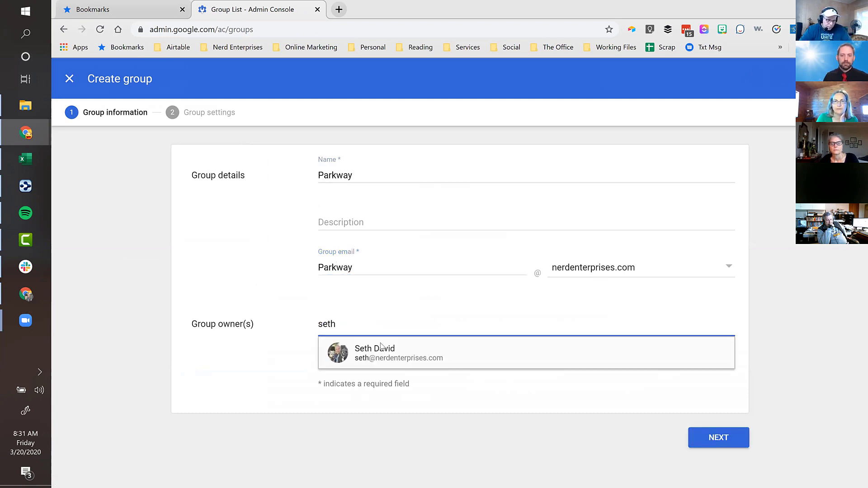
{"action": "left_click", "coordinate": [382, 355]}
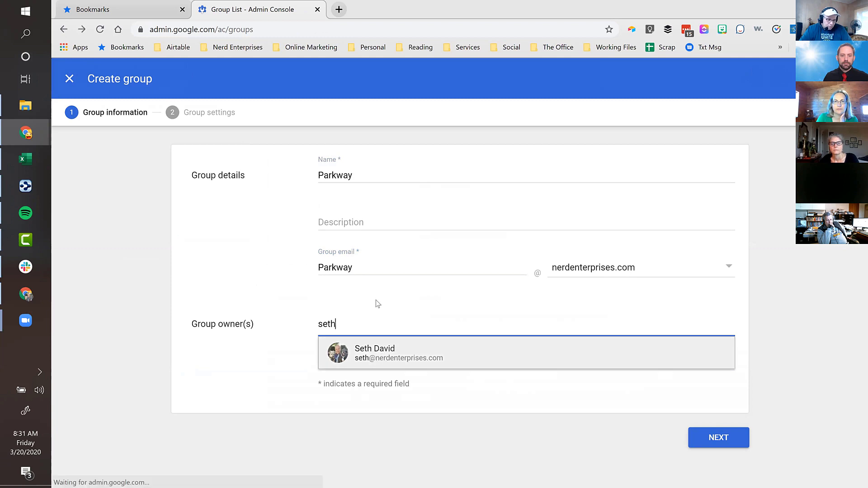
- Allow External users to publish posts and create the group
{"action": "left_click", "coordinate": [710, 438]}
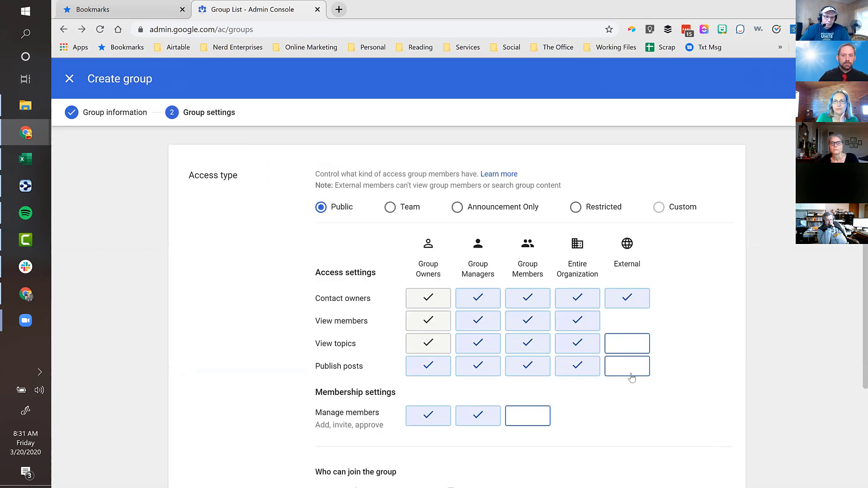
{"action": "left_click", "coordinate": [626, 370]}
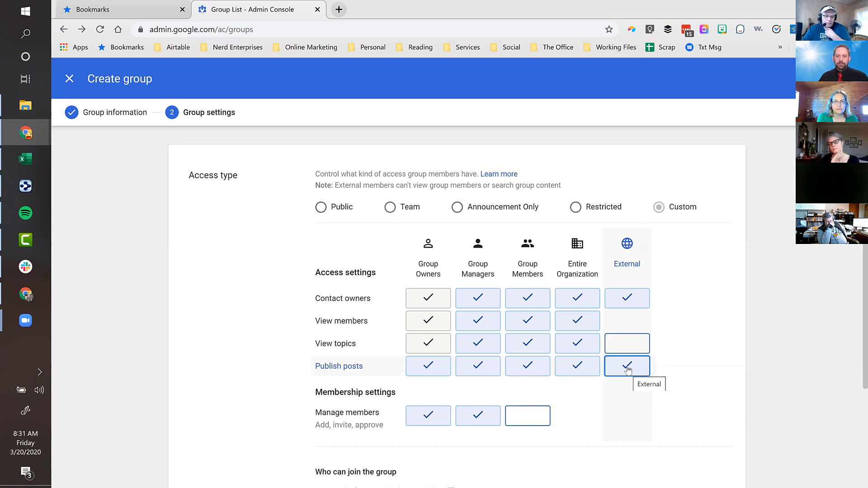
{"action": "scroll", "coordinate": [682, 396], "scroll_direction": "down", "scroll_amount": 3}
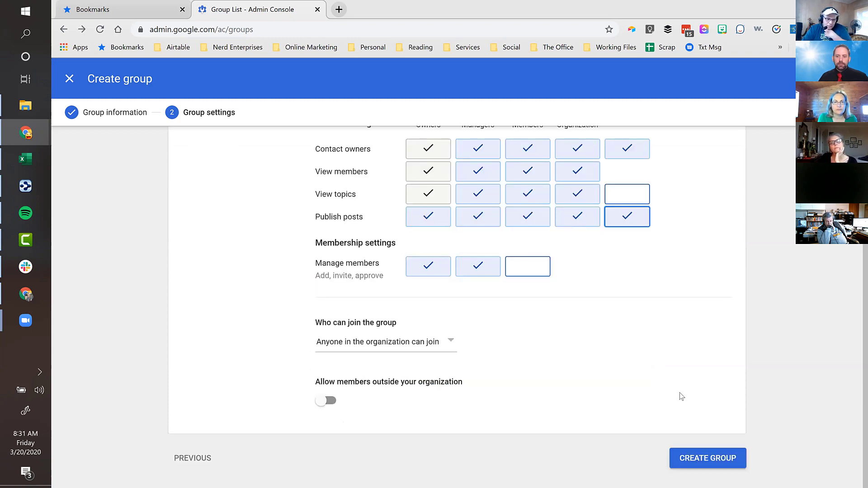
{"action": "left_click", "coordinate": [707, 459]}
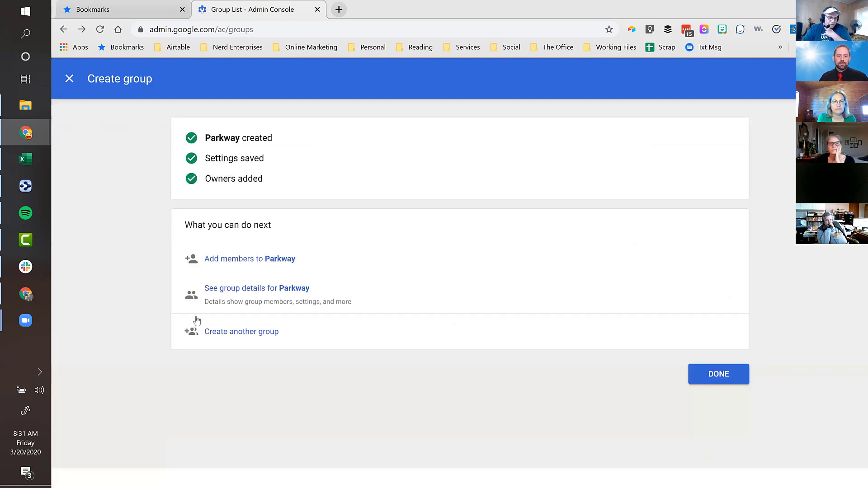
- Add the outside member's email address to the Parkway group through the Add members dialog
{"action": "left_click", "coordinate": [240, 261]}
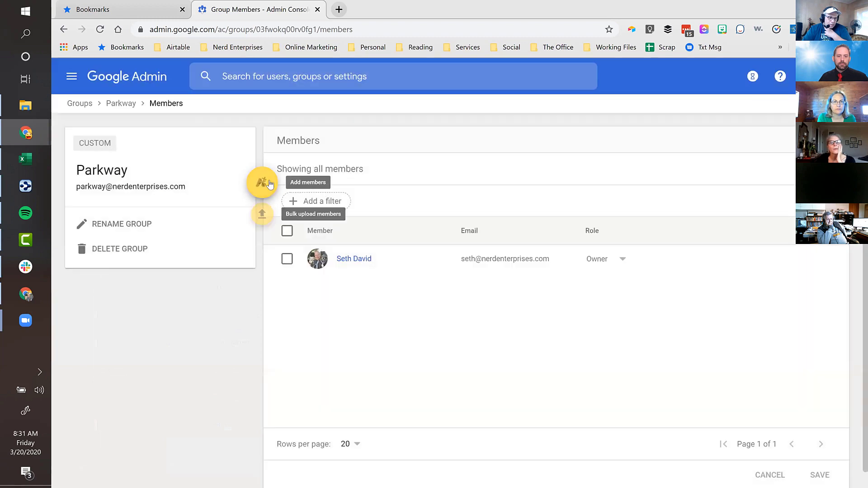
{"action": "left_click", "coordinate": [269, 180]}
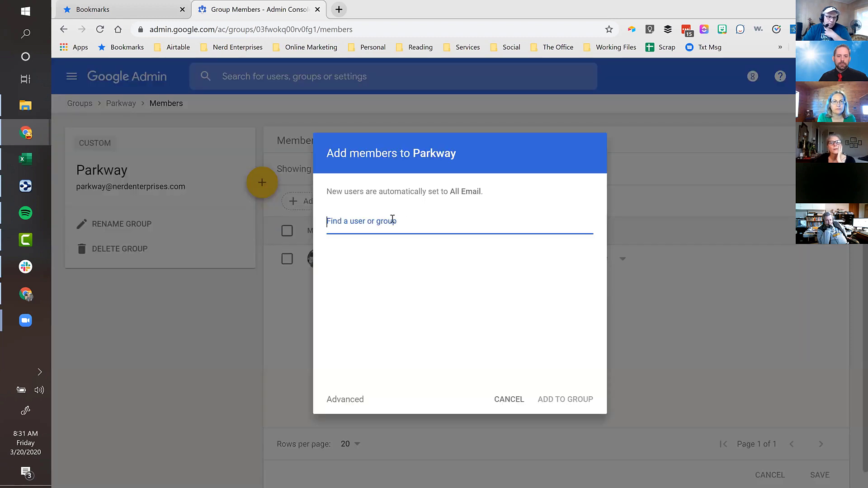
{"action": "type", "text": "matthew"}
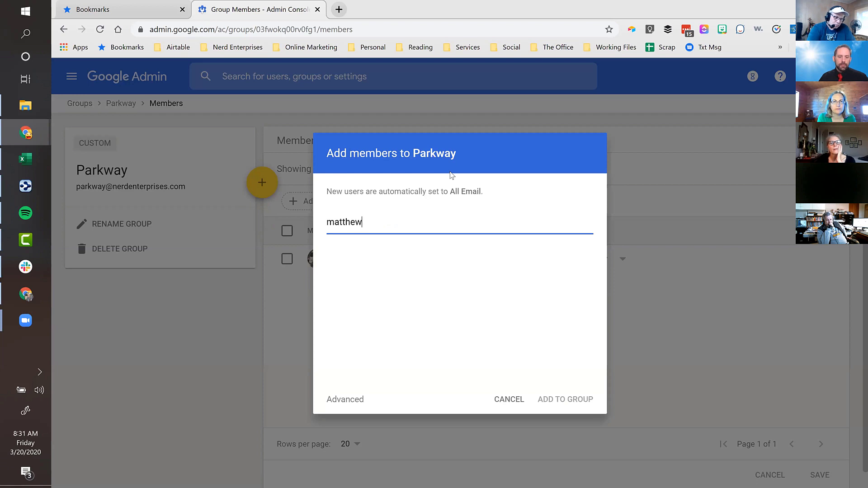
{"action": "type", "text": "@"}
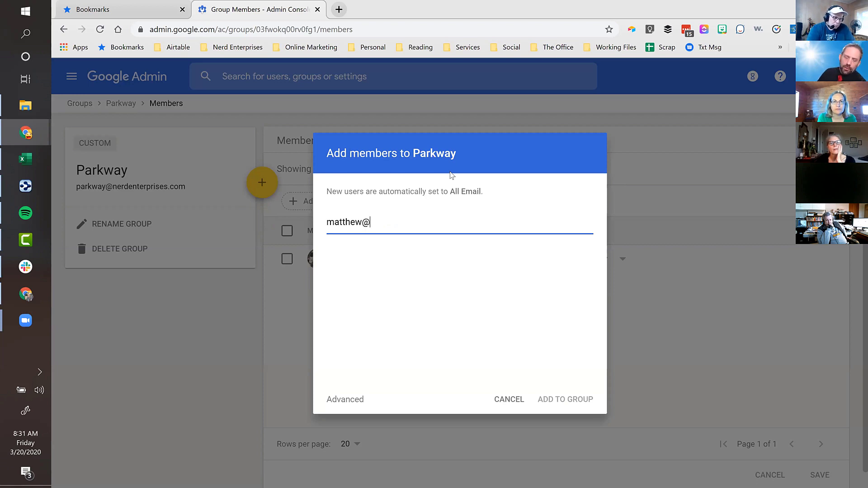
{"action": "key", "text": "BackSpace"}
{"action": "key", "text": "BackSpace"}
{"action": "key", "text": "BackSpace"}
{"action": "key", "text": "BackSpace"}
{"action": "key", "text": "BackSpace"}
{"action": "key", "text": "BackSpace"}
{"action": "key", "text": "BackSpace"}
{"action": "key", "text": "BackSpace"}
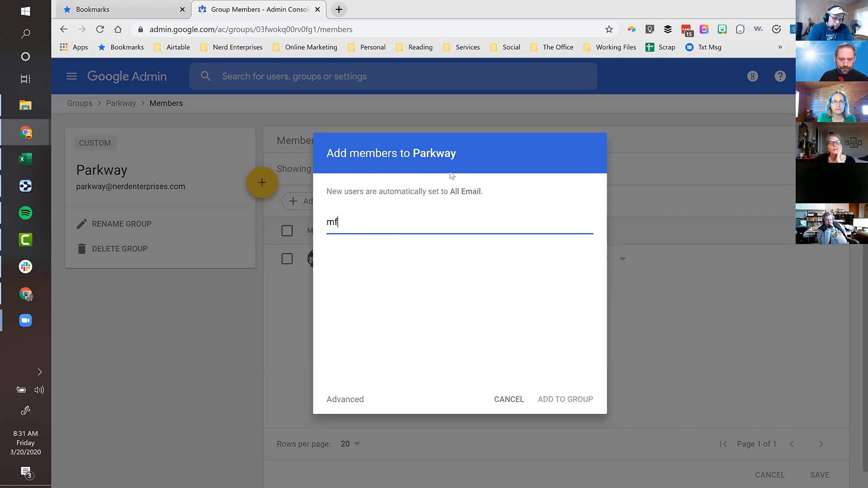
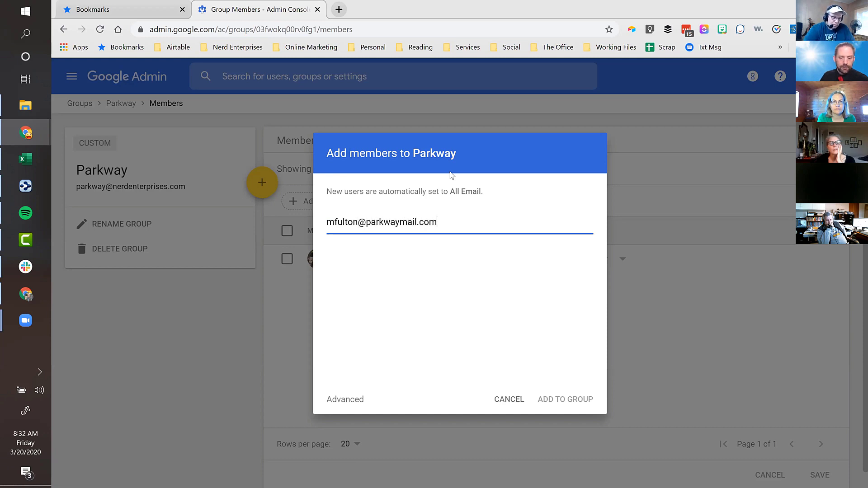
{"action": "left_click", "coordinate": [391, 256]}
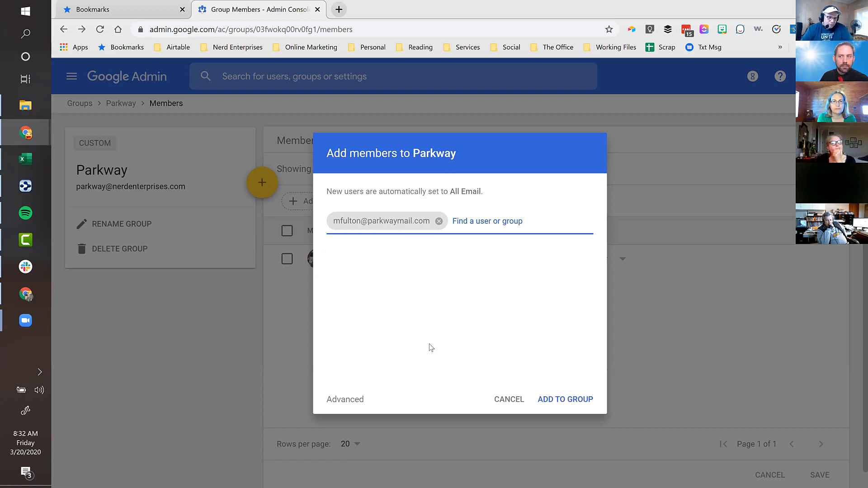
{"action": "left_click", "coordinate": [552, 401]}
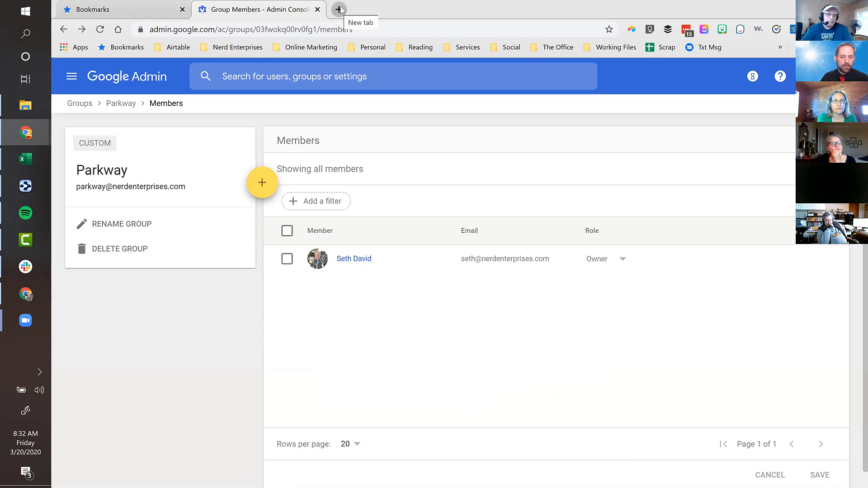
{"action": "left_click", "coordinate": [338, 9]}
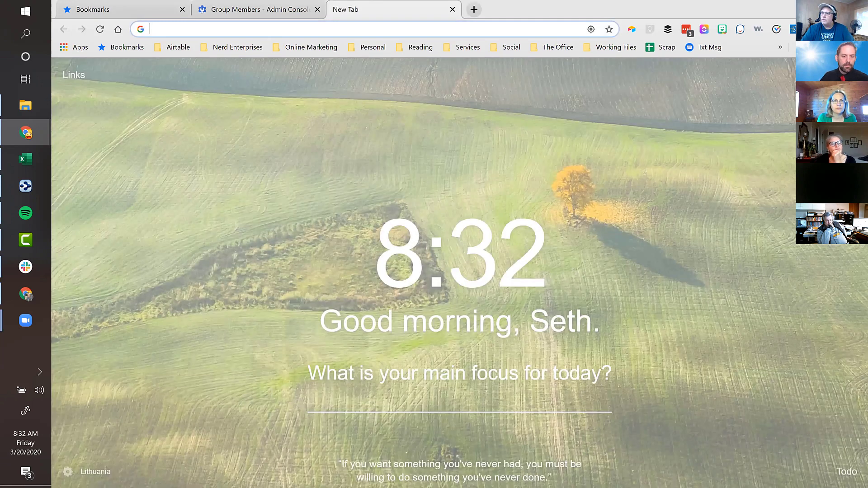
{"action": "key", "text": "ctrl+w"}
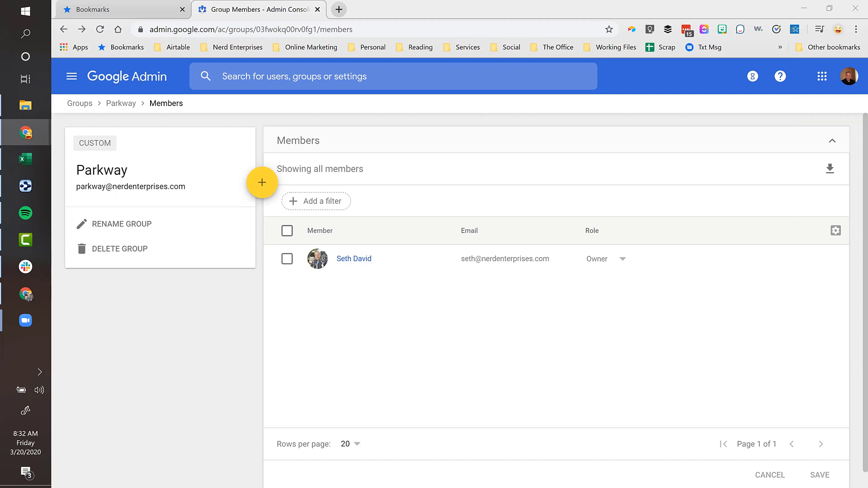
- Address the new Gmail message to the Parkway group, replacing the incomplete recipient
{"action": "mouse_move", "coordinate": [349, 44]}
{"action": "left_mouse_down"}
{"action": "mouse_move", "coordinate": [387, 42]}
{"action": "mouse_move", "coordinate": [341, 34]}
{"action": "left_mouse_up"}
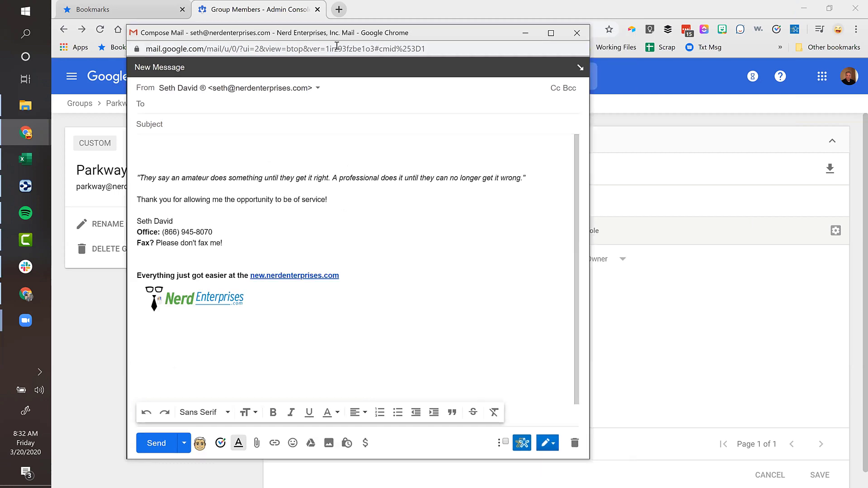
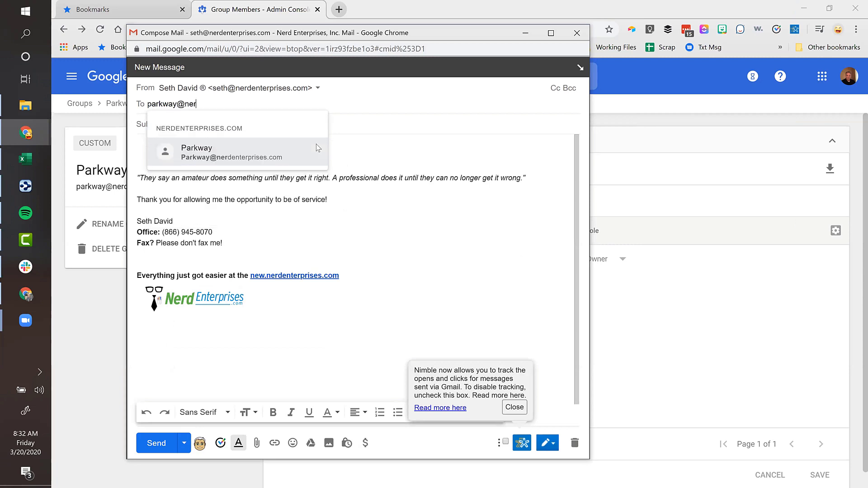
{"action": "left_click", "coordinate": [316, 144]}
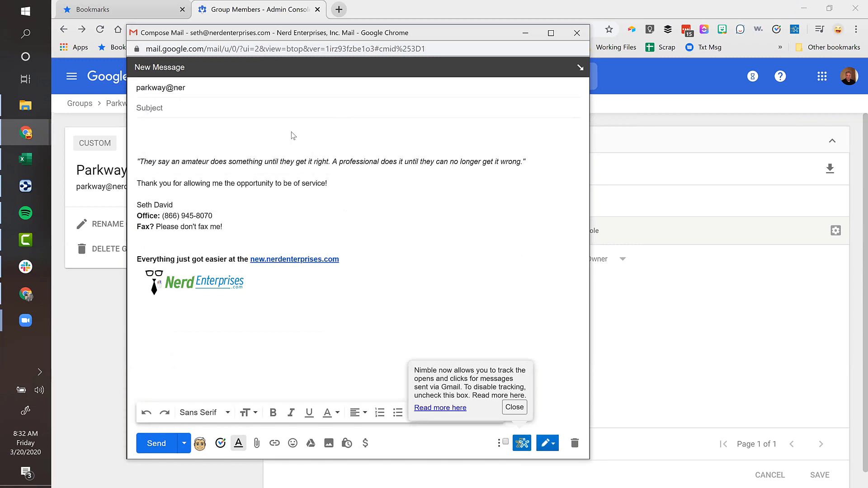
{"action": "left_click", "coordinate": [206, 91]}
{"action": "left_click", "coordinate": [209, 104]}
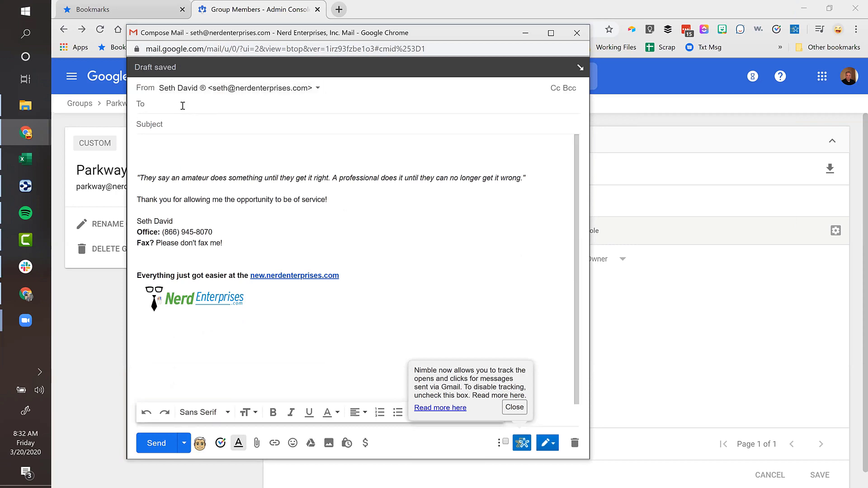
{"action": "type", "text": "parkwa"}
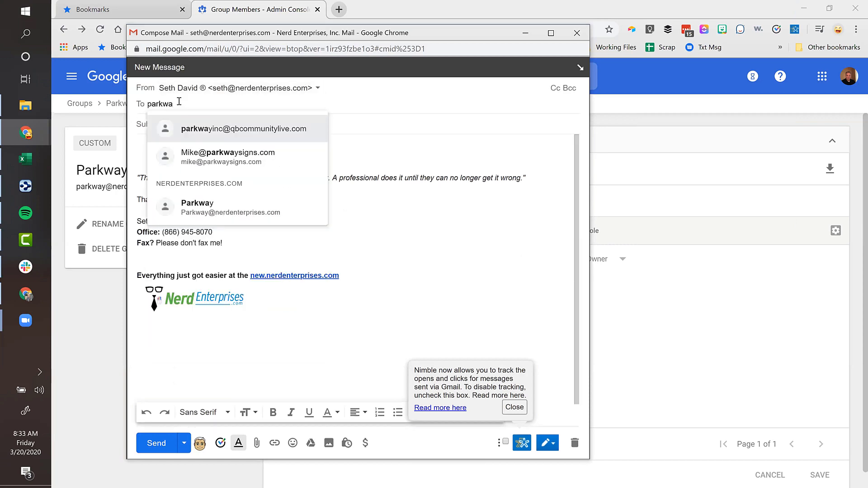
{"action": "type", "text": "y"}
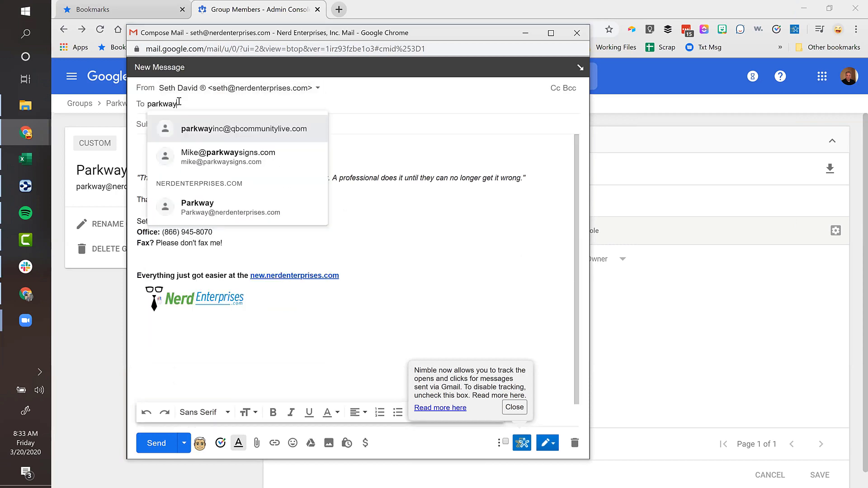
{"action": "left_click", "coordinate": [216, 216]}
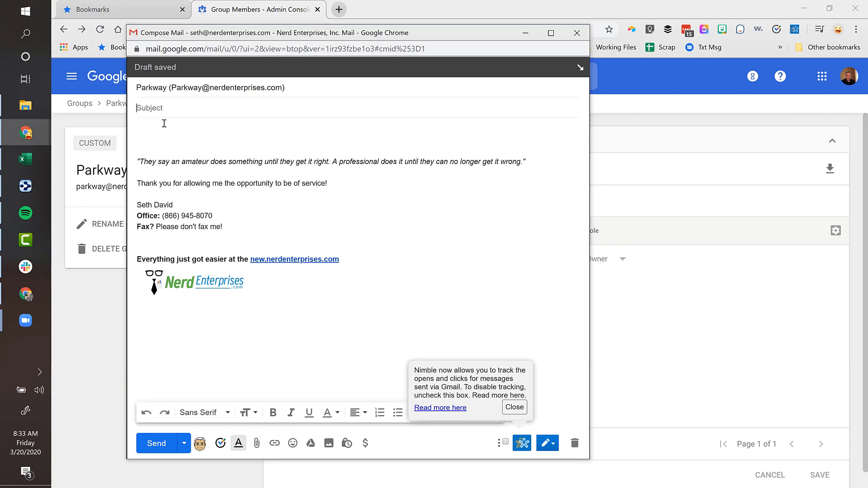
- Give the message subject 'Testing' and a short body, send it, and close the window
{"action": "type", "text": "Testing"}
{"action": "left_click", "coordinate": [191, 129]}
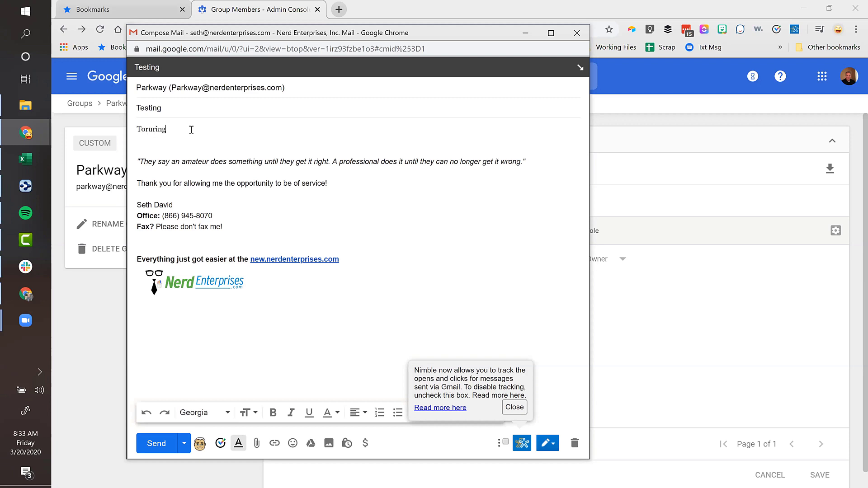
{"action": "type", "text": "Toruring"}
{"action": "key", "text": "Return"}
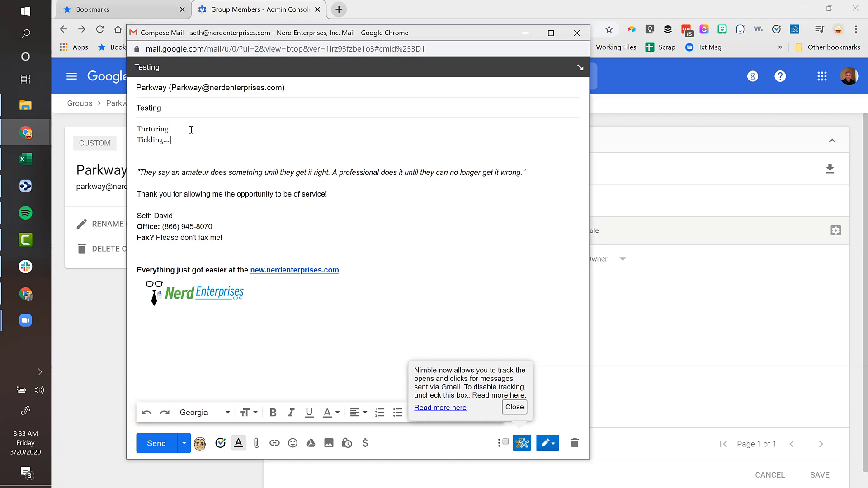
{"action": "left_click", "coordinate": [161, 445]}
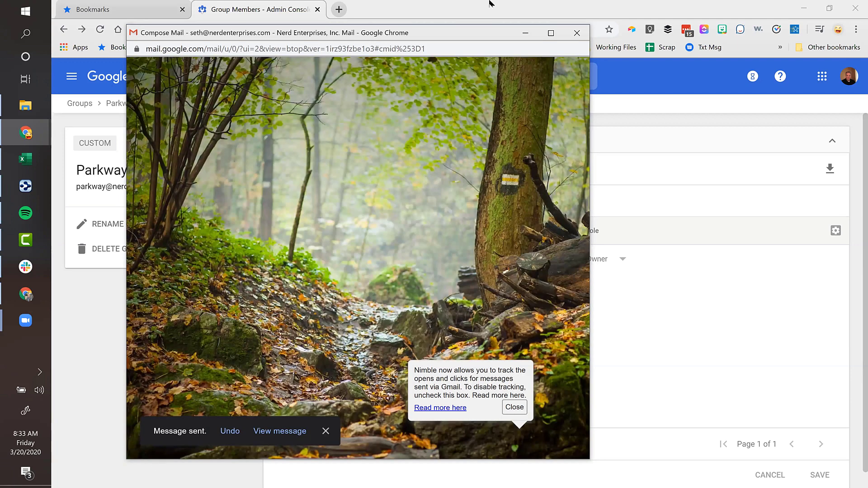
{"action": "left_click", "coordinate": [575, 35]}
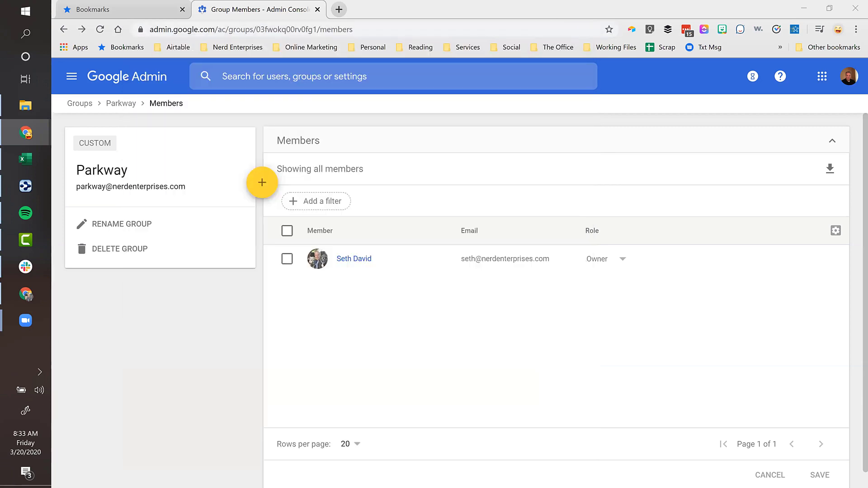
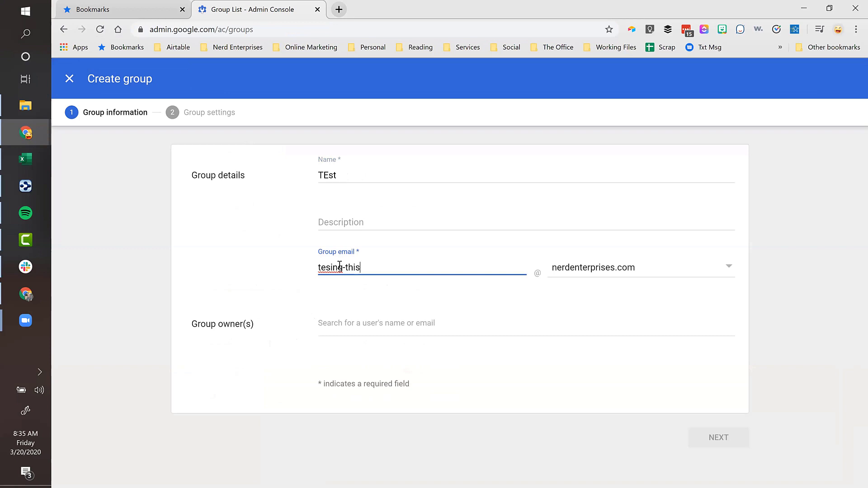
- Correct the group email to testing-this and make the user found by name search the group owner
{"action": "left_click", "coordinate": [332, 267]}
{"action": "type", "text": "t"}
{"action": "left_click", "coordinate": [356, 322]}
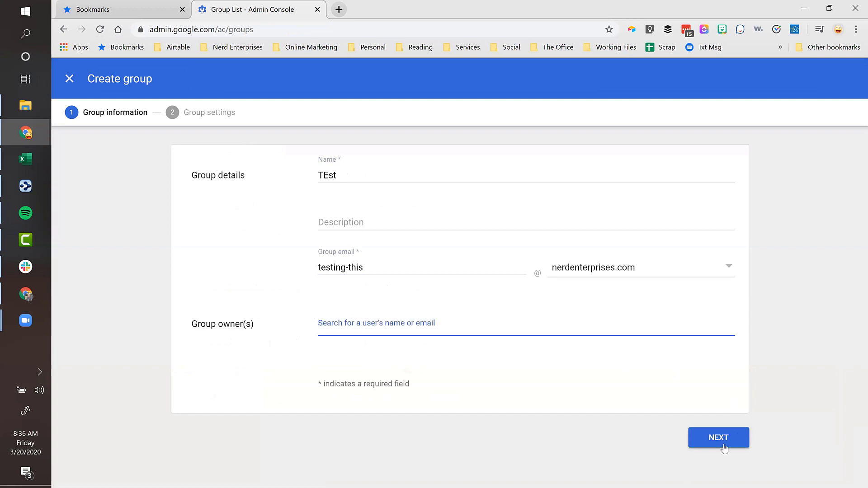
{"action": "type", "text": "seth"}
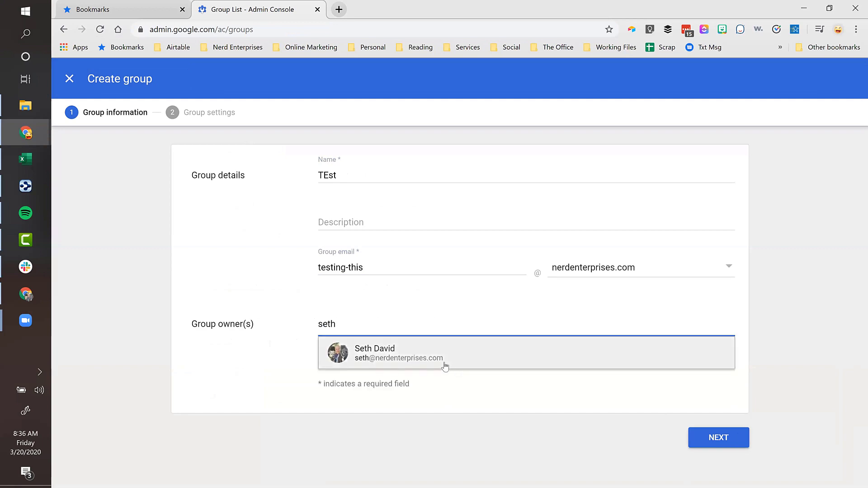
{"action": "left_click", "coordinate": [408, 353]}
- In group settings, allow External users to publish posts, then bring the Gmail message into this window
{"action": "left_click", "coordinate": [713, 439]}
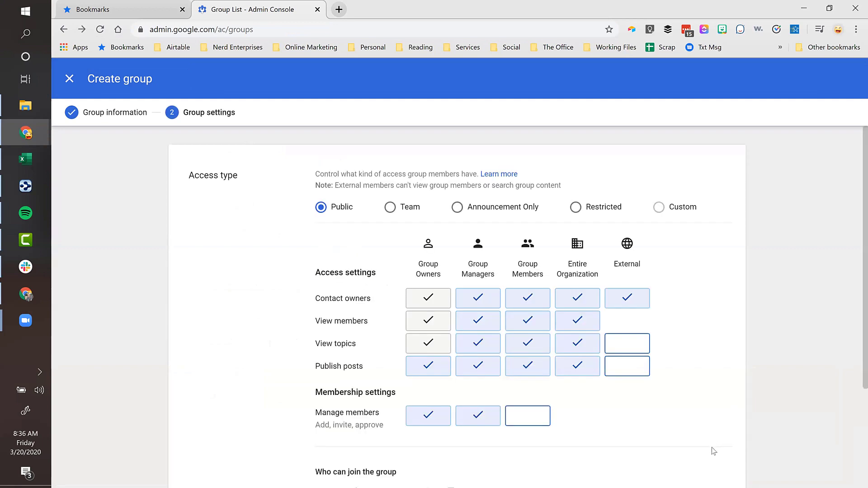
{"action": "left_click", "coordinate": [626, 369]}
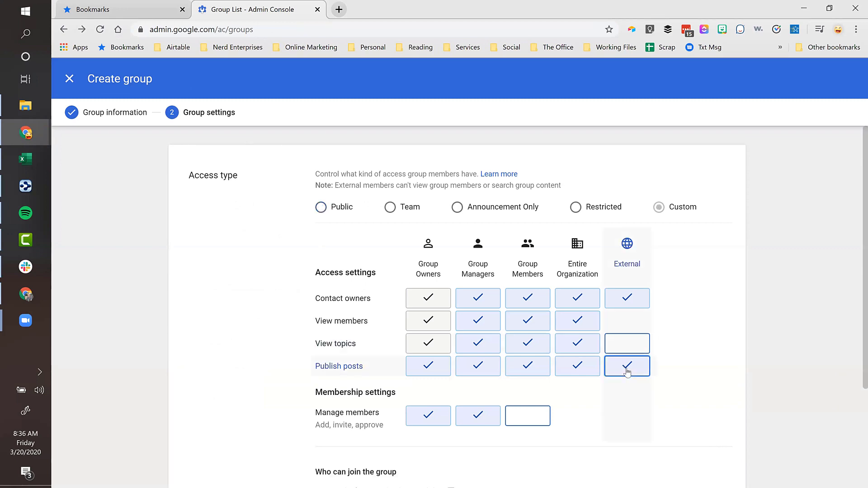
{"action": "scroll", "coordinate": [644, 397], "scroll_direction": "down", "scroll_amount": 3}
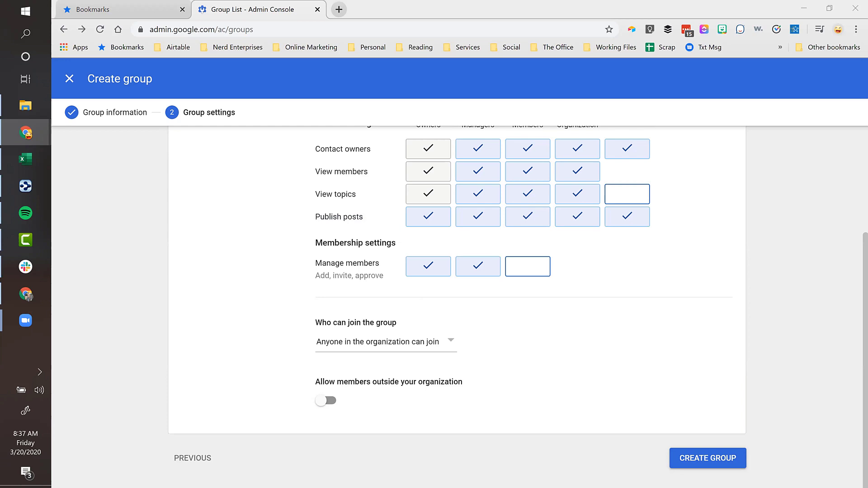
{"action": "left_click_drag", "start_coordinate": [553, 51], "coordinate": [359, 22]}
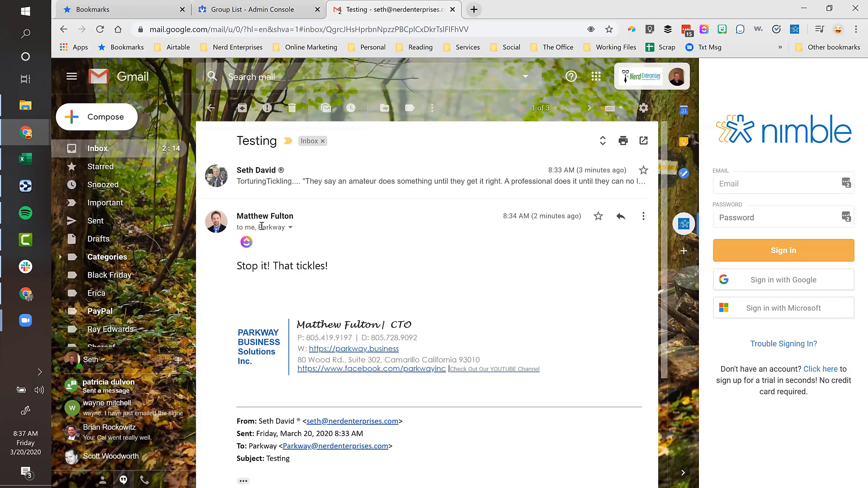
- Return to the Group List - Admin Console tab showing the Create group settings
{"action": "left_click", "coordinate": [217, 15]}
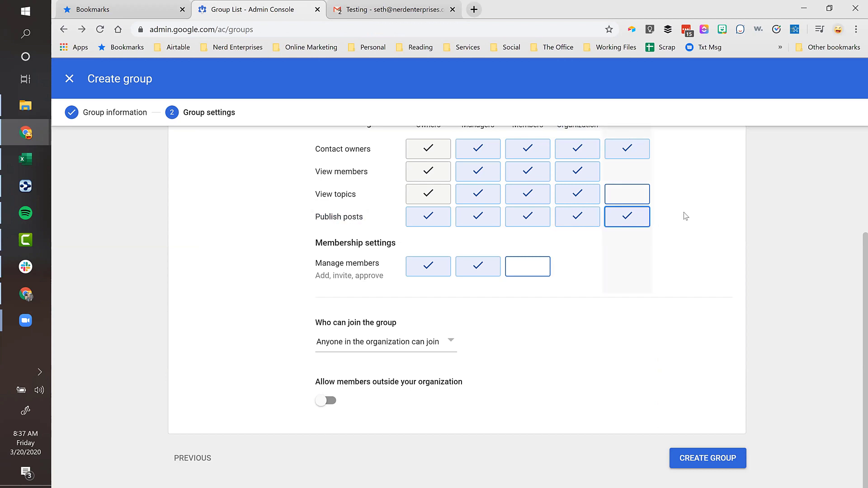
- Scroll up to the group's Access type settings, then switch to the Gmail Testing thread
{"action": "scroll", "coordinate": [335, 223], "scroll_direction": "up", "scroll_amount": 3}
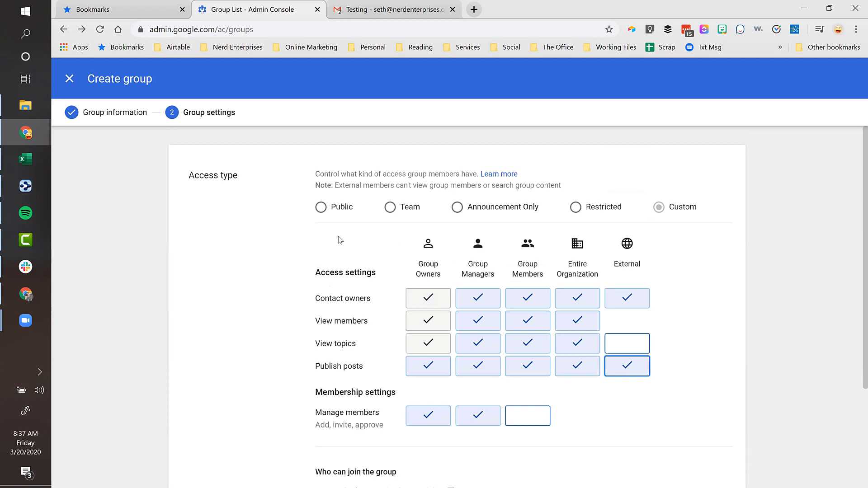
{"action": "left_click", "coordinate": [369, 10]}
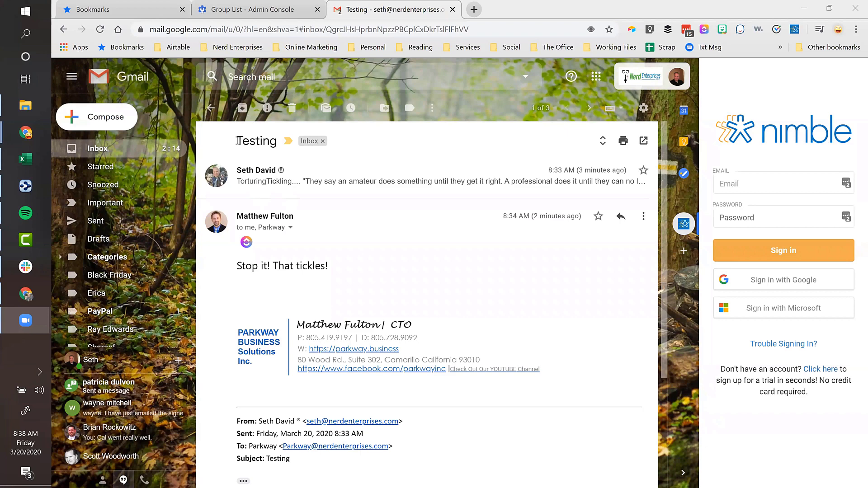
{"action": "left_click_drag", "start_coordinate": [238, 141], "coordinate": [276, 142]}
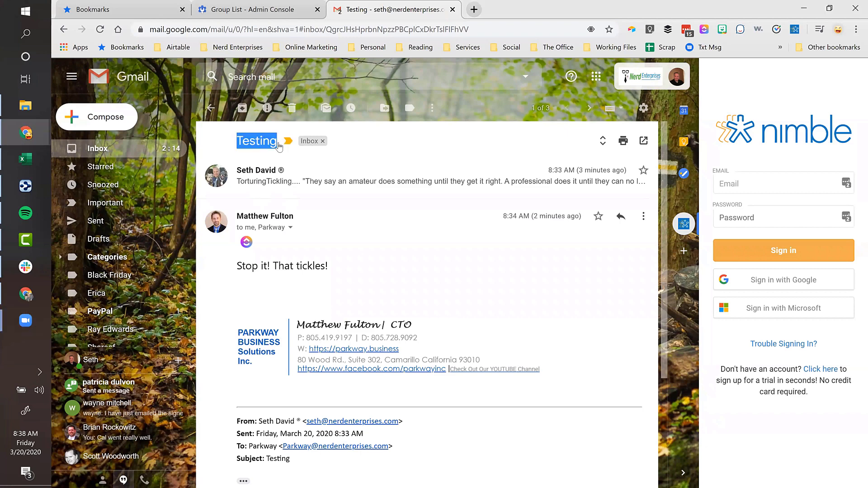
{"action": "left_click", "coordinate": [248, 142]}
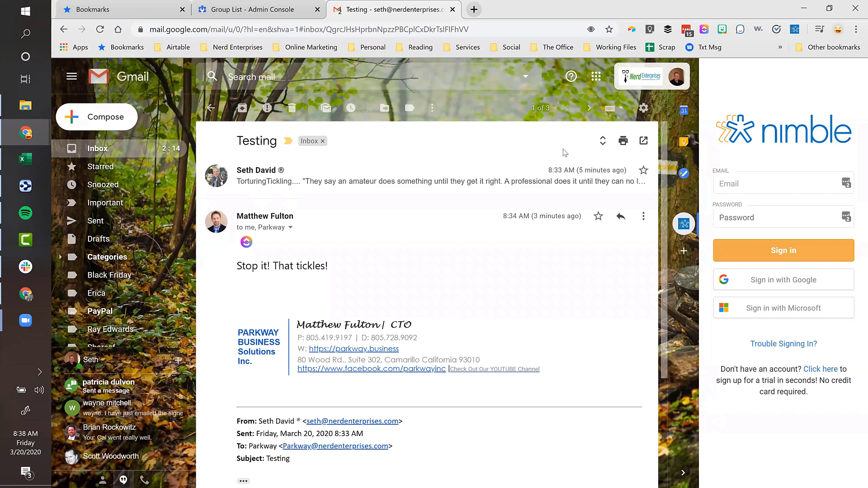
{"action": "left_click", "coordinate": [603, 143]}
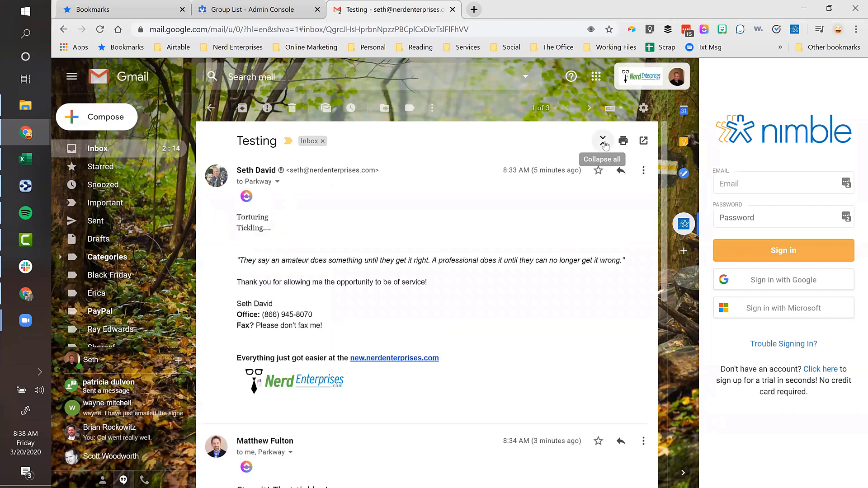
{"action": "left_click", "coordinate": [604, 143]}
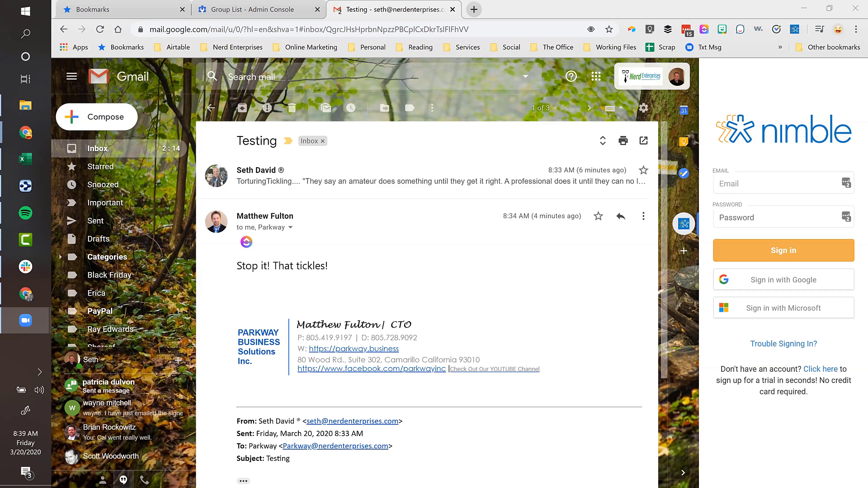
- Close the Create group form, discard the unsaved group, and switch to the Bookmarks manager
{"action": "left_click", "coordinate": [224, 9]}
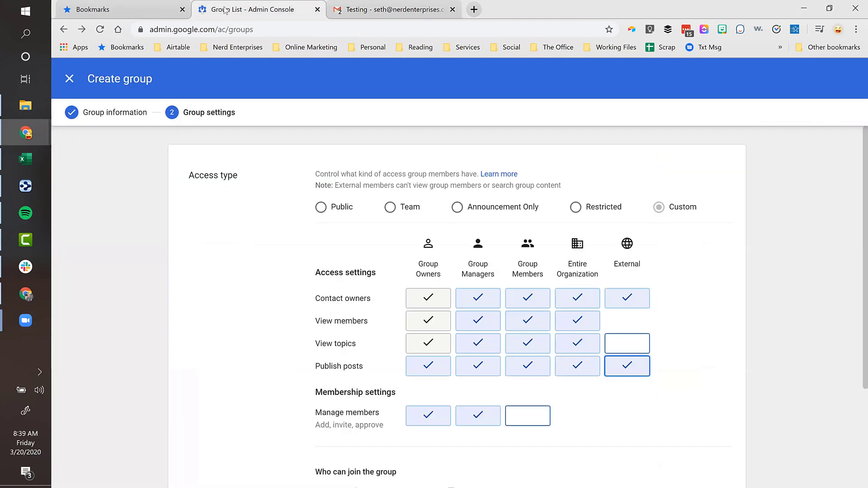
{"action": "left_click", "coordinate": [70, 79]}
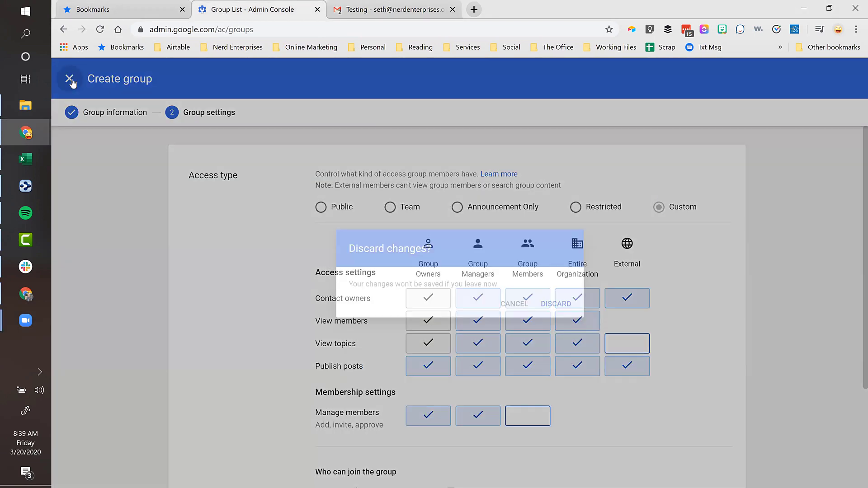
{"action": "left_click", "coordinate": [562, 313]}
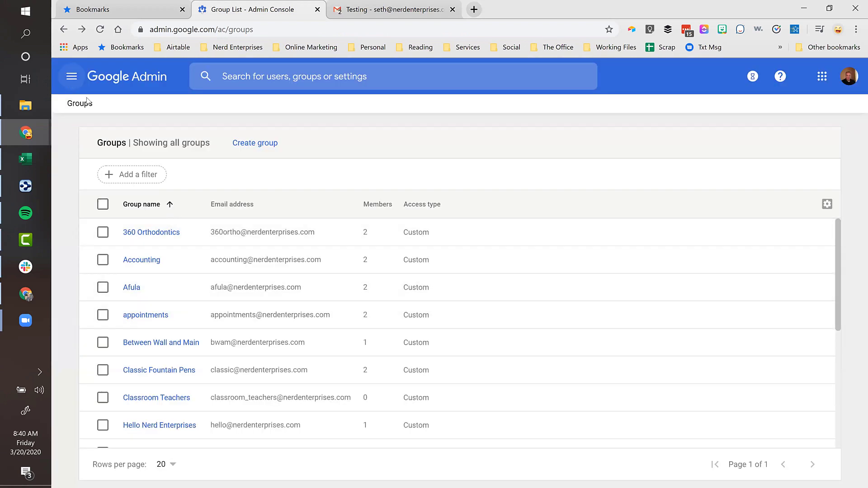
{"action": "left_click", "coordinate": [111, 6]}
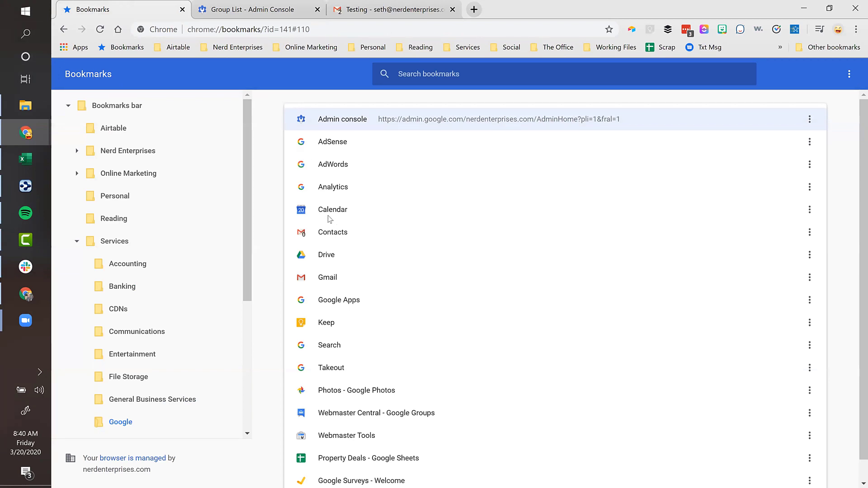
- Open the Google Admin console bookmark from Services › Google in a new tab
{"action": "double_click", "coordinate": [347, 121]}
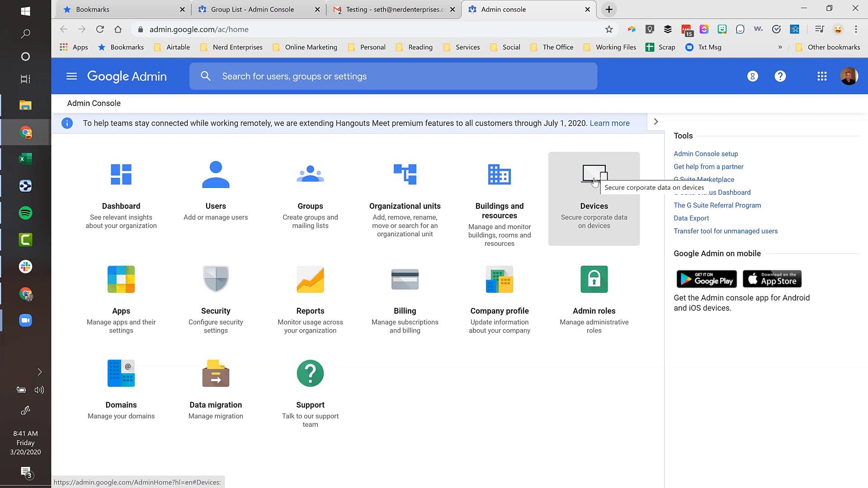
- Open Devices to see 4 mobile devices, 0 managed browsers and 2 endpoint verification devices
{"action": "left_click", "coordinate": [594, 182]}
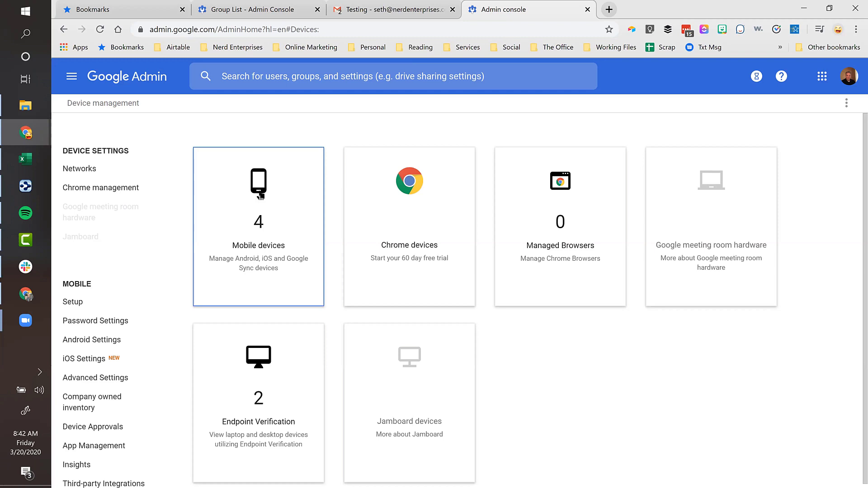
- Go back from Device management to the Admin console home page
{"action": "left_click", "coordinate": [66, 30]}
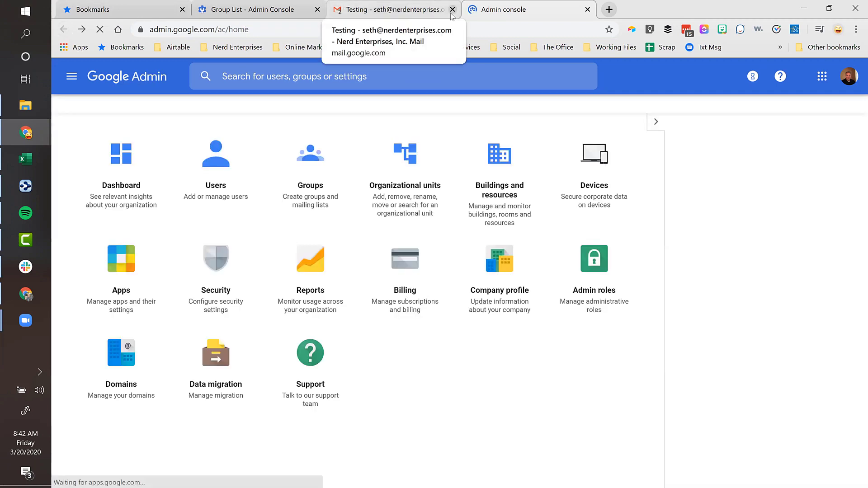
- Close the Gmail 'Testing' tab and switch to the other Chrome window
{"action": "left_click", "coordinate": [452, 10]}
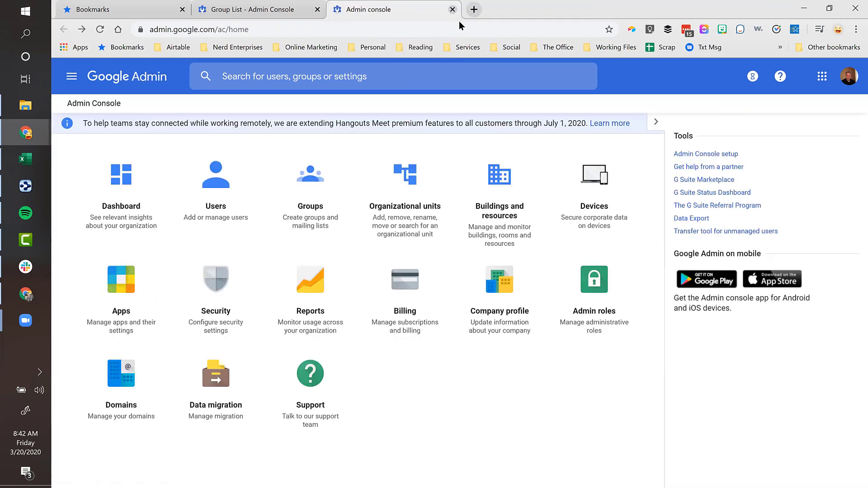
{"action": "mouse_move", "coordinate": [23, 137]}
{"action": "left_click", "coordinate": [118, 110]}
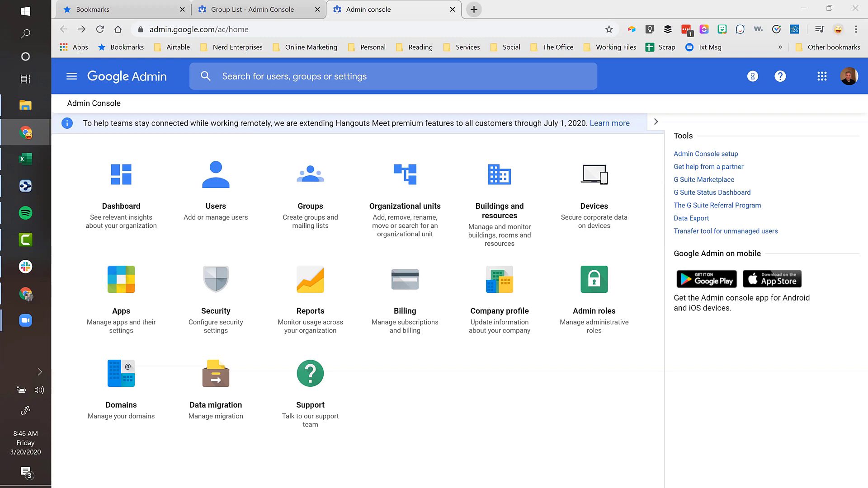
{"action": "left_click", "coordinate": [474, 10]}
- Open Nerd Enterprises, Inc. - New from the Online Marketing bookmarks and go to its Apps page
{"action": "left_click", "coordinate": [298, 47]}
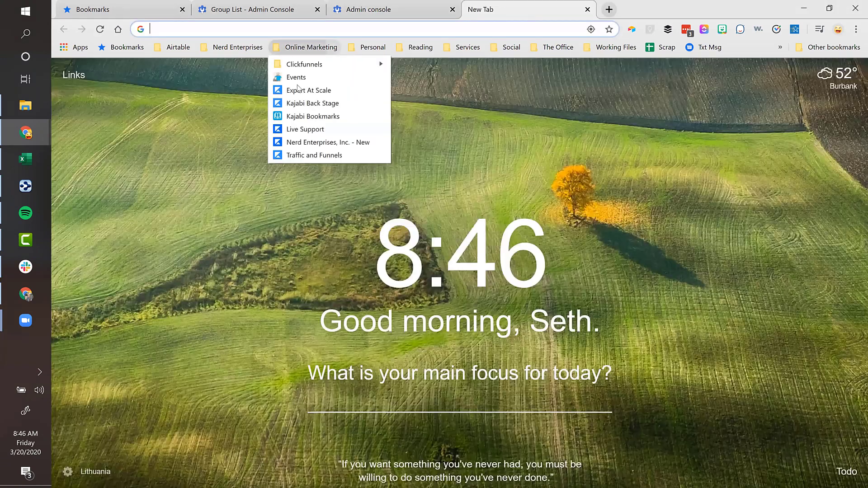
{"action": "left_click", "coordinate": [317, 143]}
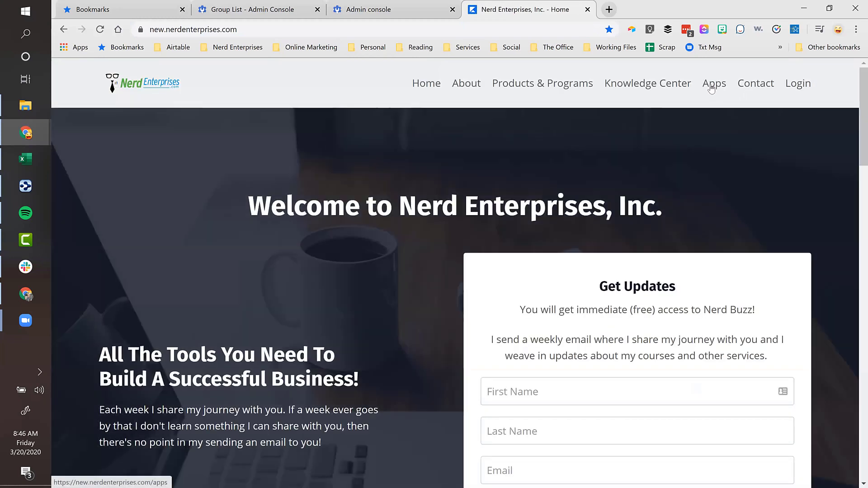
{"action": "left_click", "coordinate": [711, 88]}
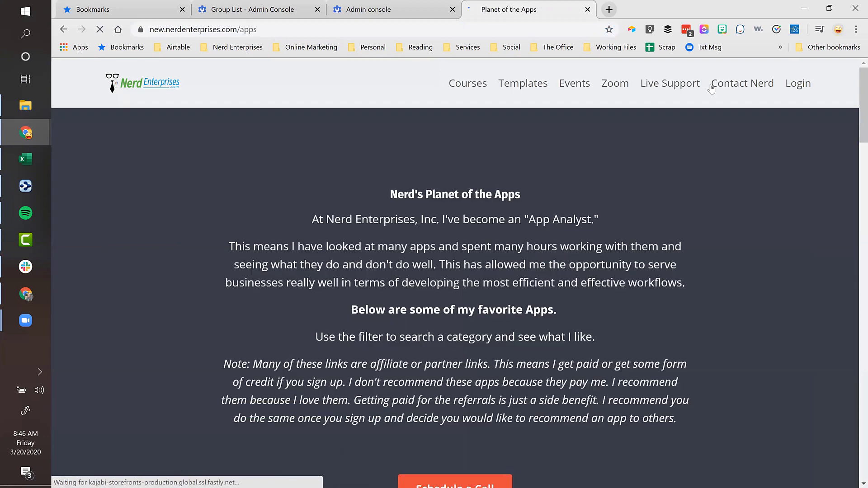
- Scroll to the App Catalogue image and open it as Nerd's App Gallery
{"action": "scroll", "coordinate": [360, 215], "scroll_direction": "down", "scroll_amount": 10}
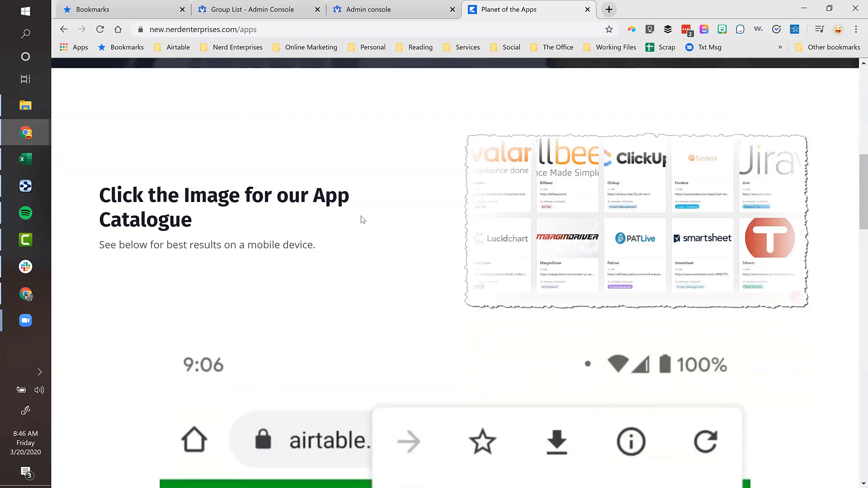
{"action": "scroll", "coordinate": [361, 218], "scroll_direction": "down", "scroll_amount": 6}
{"action": "scroll", "coordinate": [361, 219], "scroll_direction": "up", "scroll_amount": 6}
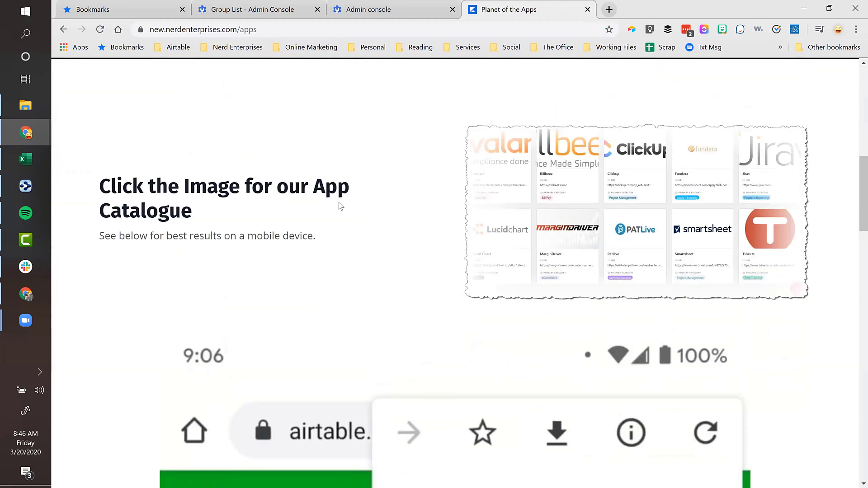
{"action": "scroll", "coordinate": [345, 215], "scroll_direction": "up", "scroll_amount": 2}
{"action": "scroll", "coordinate": [345, 215], "scroll_direction": "down", "scroll_amount": 1}
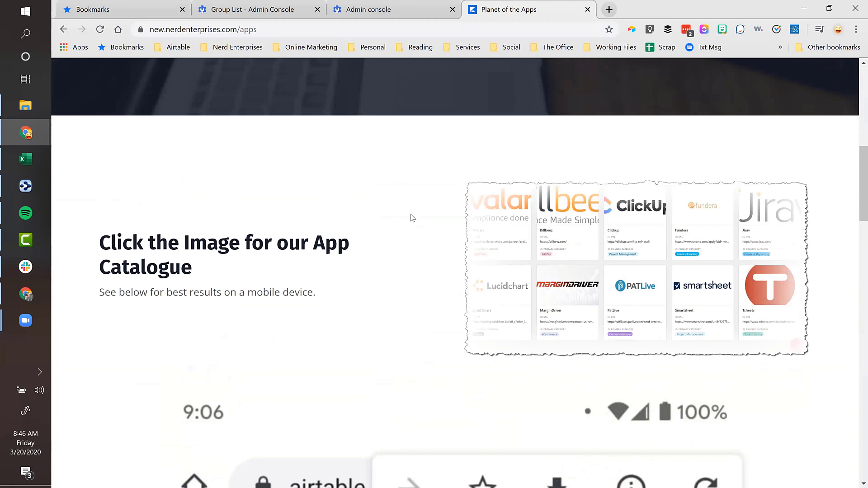
{"action": "left_click", "coordinate": [633, 245]}
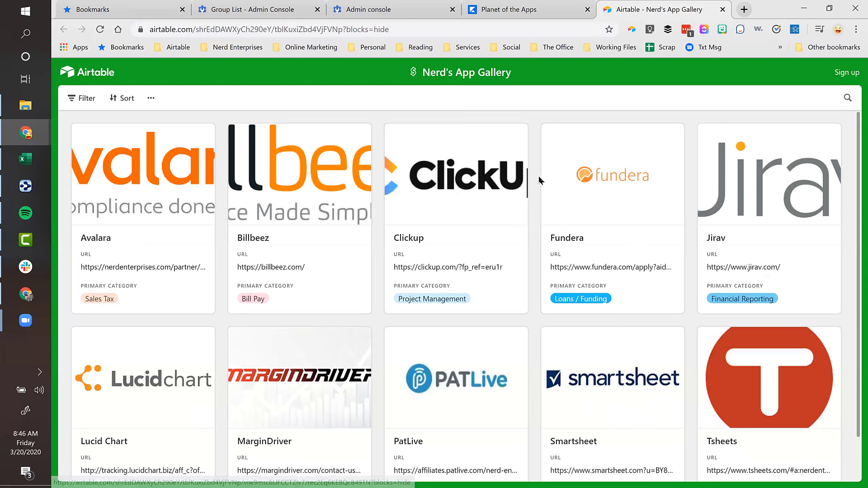
- Browse the Airtable gallery's app cards (Avalara, Billbeez, Clickup), then return to the Planet of the Apps tab
{"action": "scroll", "coordinate": [538, 179], "scroll_direction": "down", "scroll_amount": 1}
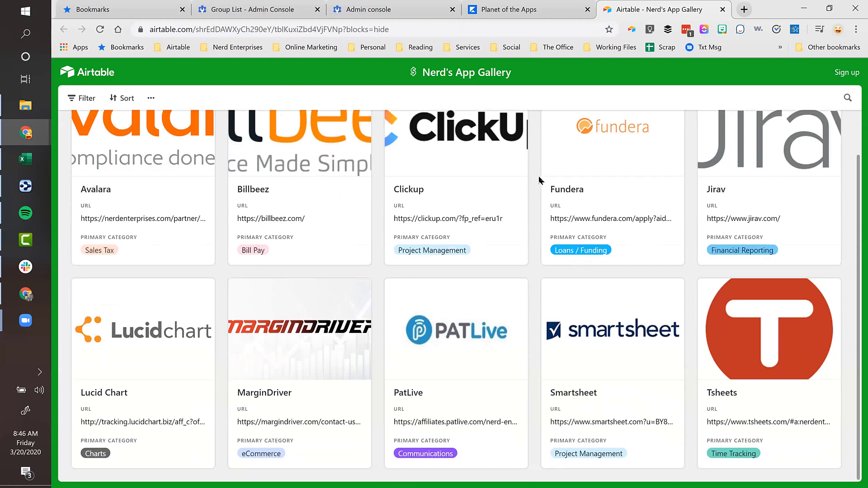
{"action": "scroll", "coordinate": [538, 179], "scroll_direction": "up", "scroll_amount": 1}
{"action": "scroll", "coordinate": [539, 181], "scroll_direction": "down", "scroll_amount": 1}
{"action": "scroll", "coordinate": [540, 183], "scroll_direction": "up", "scroll_amount": 1}
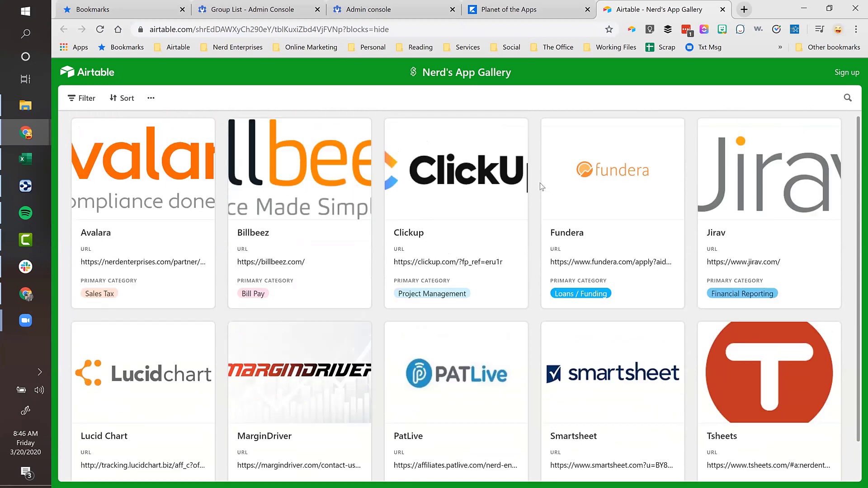
{"action": "scroll", "coordinate": [542, 187], "scroll_direction": "down", "scroll_amount": 1}
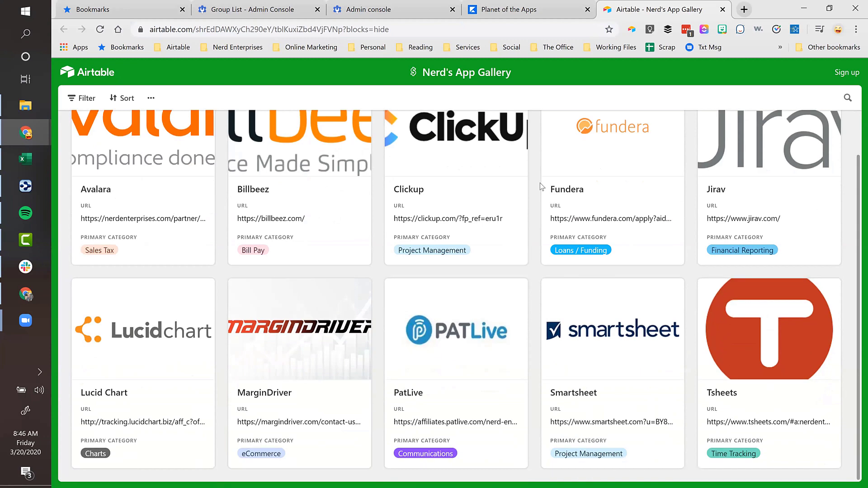
{"action": "scroll", "coordinate": [542, 186], "scroll_direction": "up", "scroll_amount": 1}
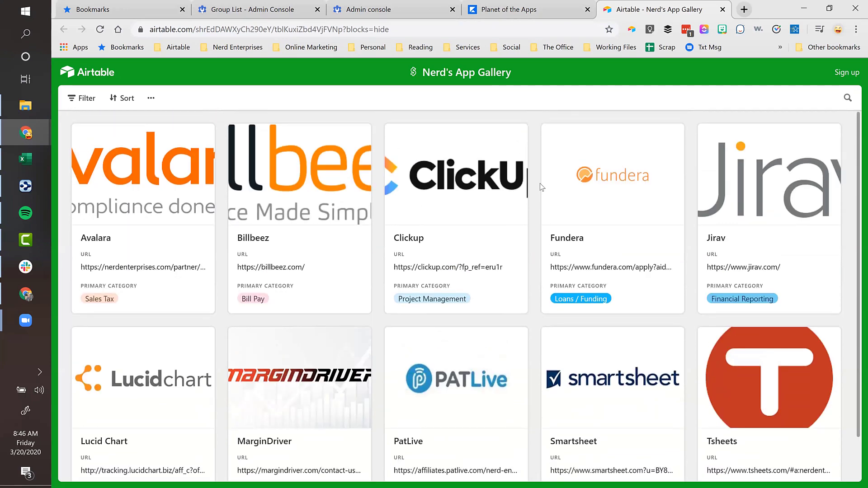
{"action": "scroll", "coordinate": [541, 187], "scroll_direction": "down", "scroll_amount": 1}
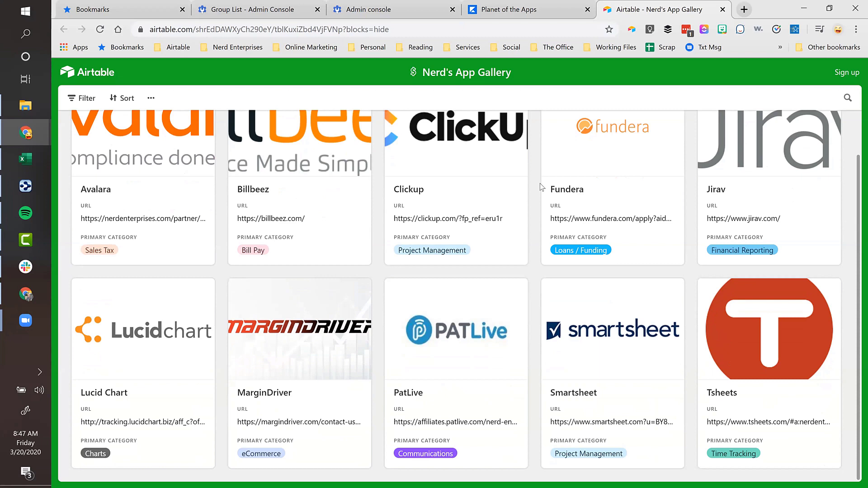
{"action": "scroll", "coordinate": [517, 315], "scroll_direction": "up", "scroll_amount": 1}
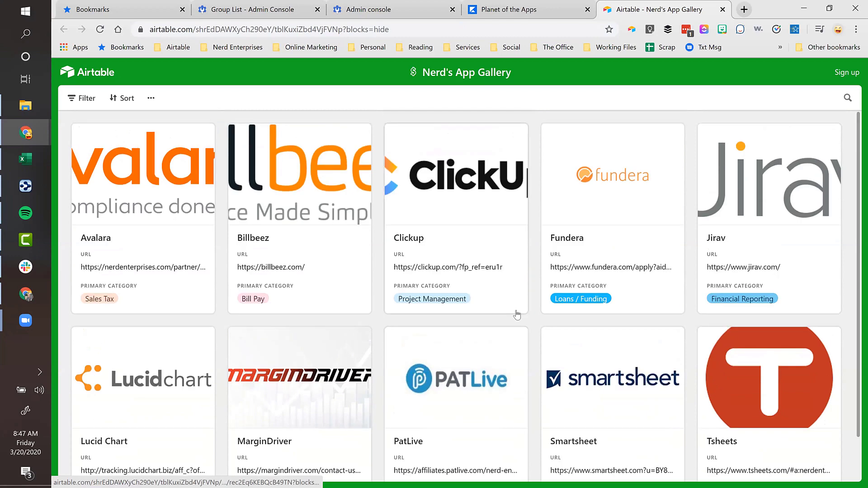
{"action": "left_click", "coordinate": [545, 11]}
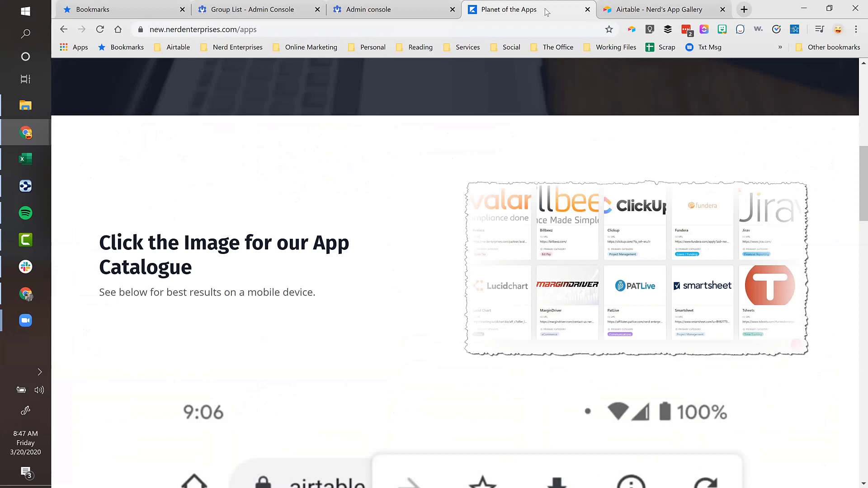
- Step through the Airtable app gallery and Planet of the Apps tabs, ending on the Admin console home page
{"action": "left_click", "coordinate": [628, 11]}
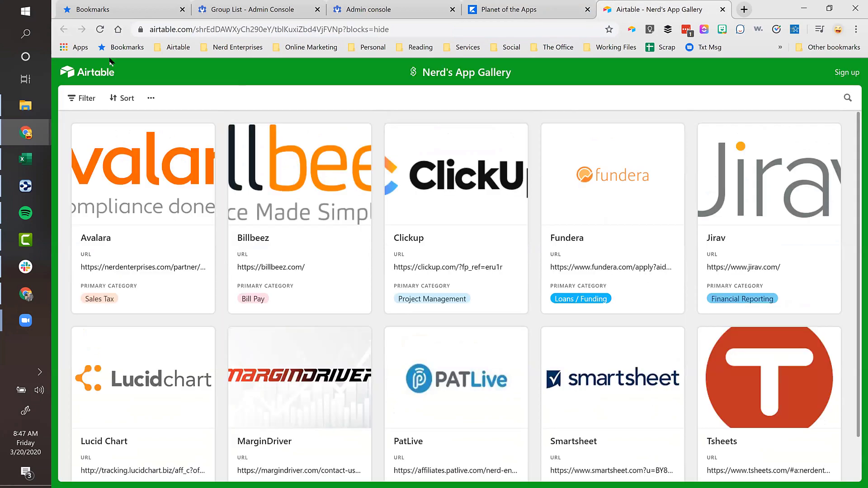
{"action": "left_click", "coordinate": [532, 11]}
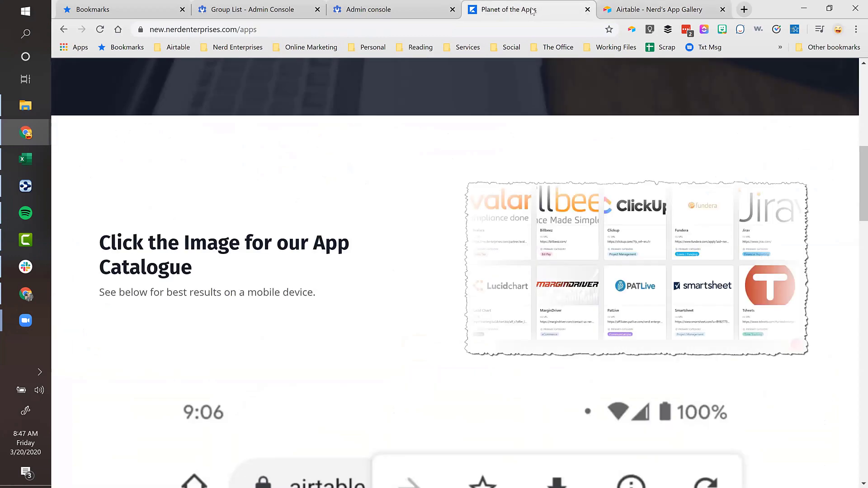
{"action": "left_click", "coordinate": [360, 9]}
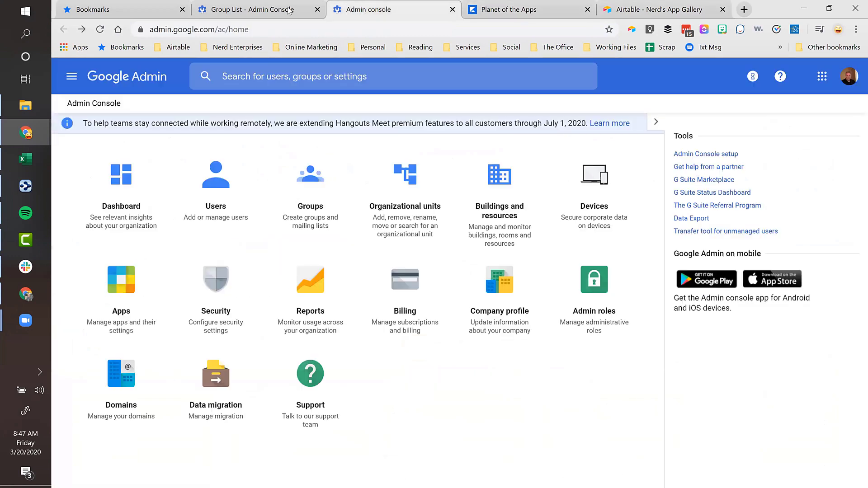
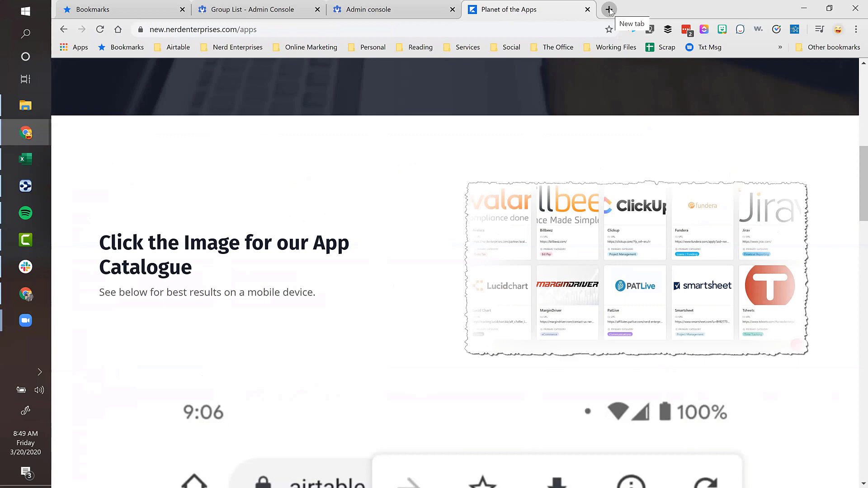
- Create a blank Google Doc and a blank Google Sheet via docs.new and sheets.new
{"action": "left_click", "coordinate": [609, 9]}
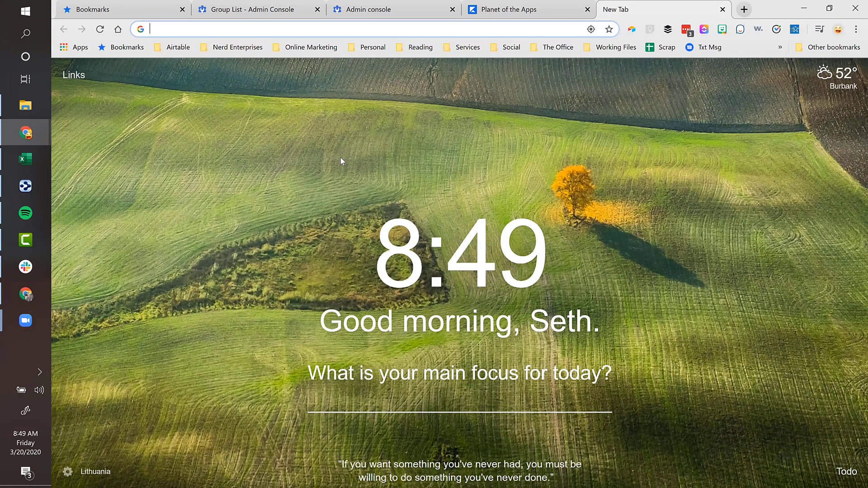
{"action": "type", "text": "docs.new"}
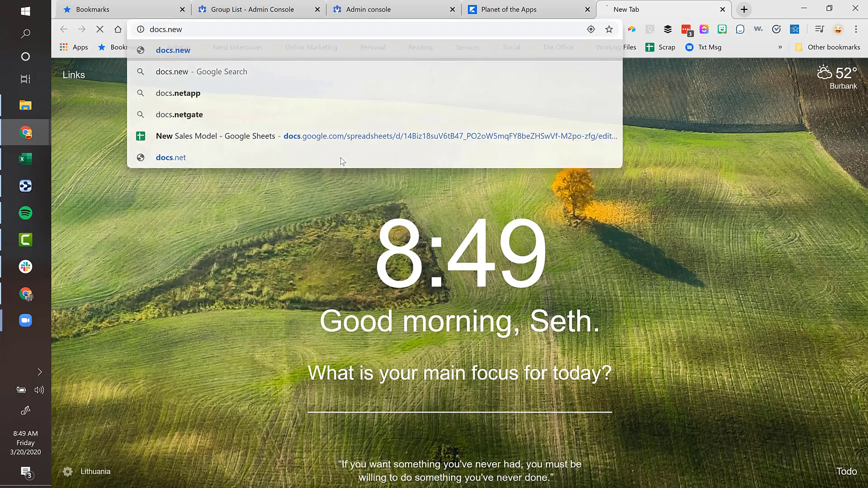
{"action": "key", "text": "Return"}
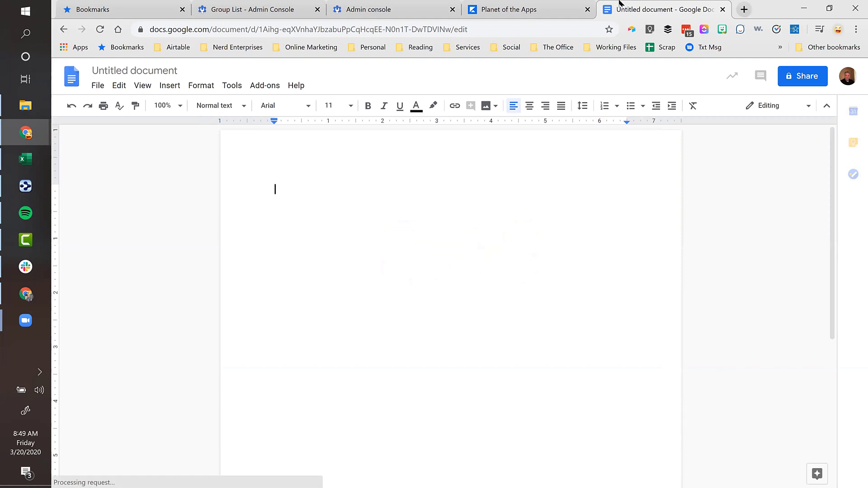
{"action": "key", "text": "ctrl+t"}
{"action": "type", "text": "sheets.new"}
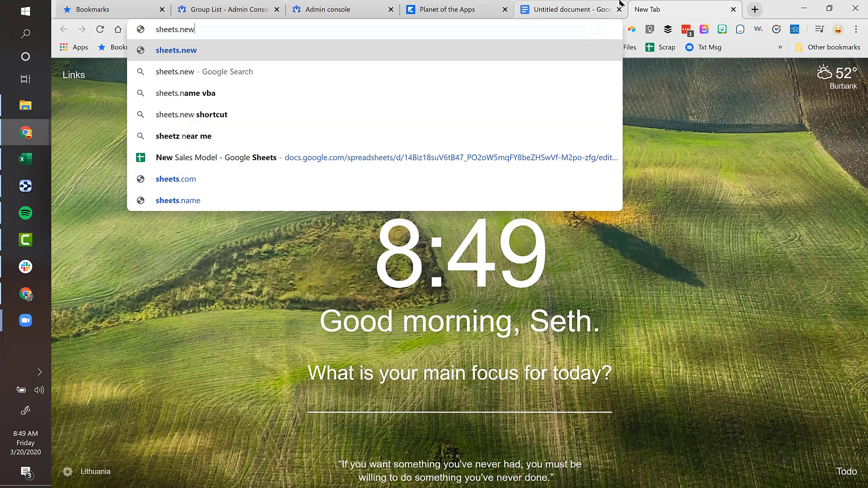
{"action": "key", "text": "Return"}
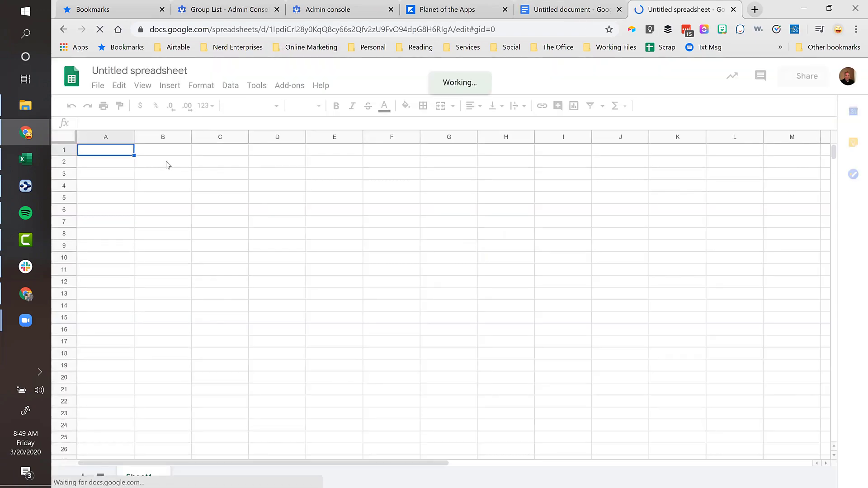
{"action": "left_click", "coordinate": [166, 165]}
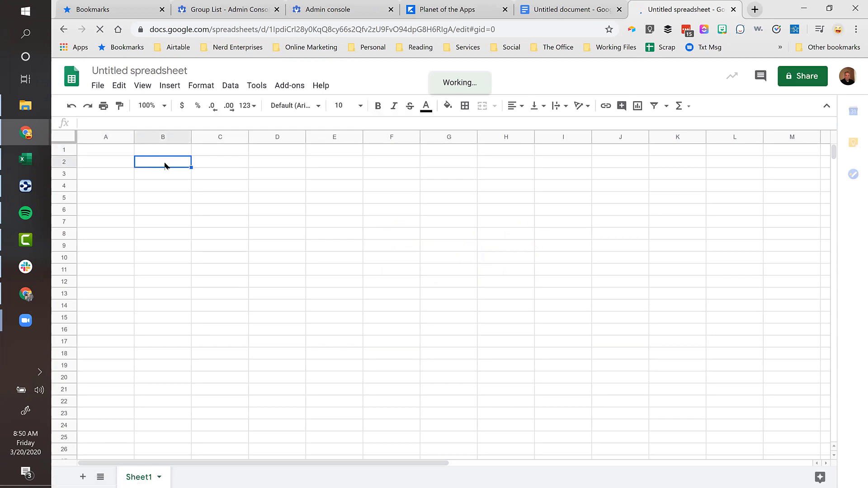
- Create a blank Google Form and a blank presentation via forms.new and slides.new
{"action": "left_click", "coordinate": [755, 9]}
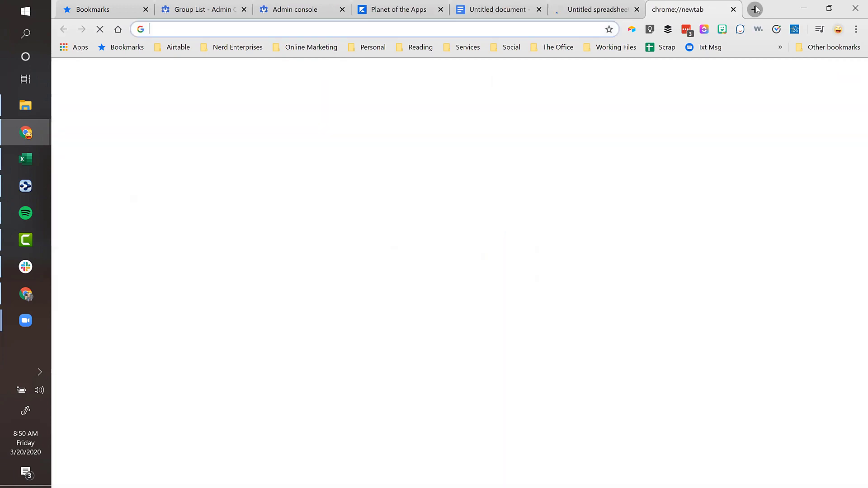
{"action": "type", "text": "form"}
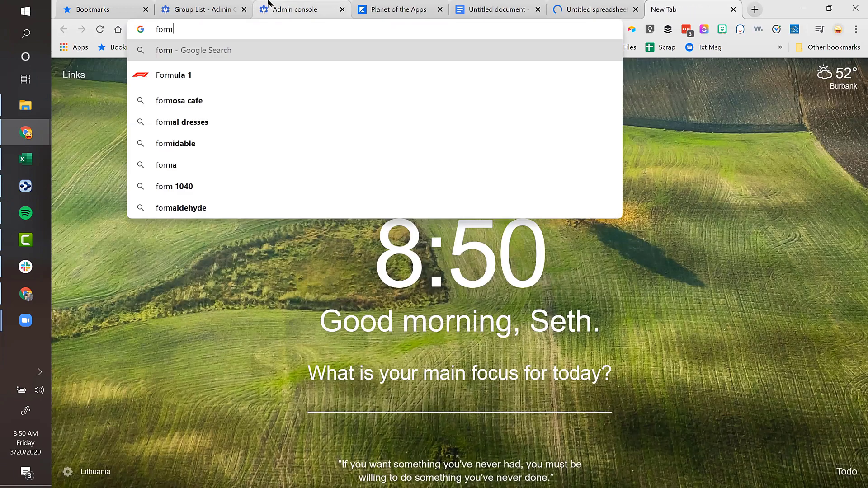
{"action": "type", "text": "s.new"}
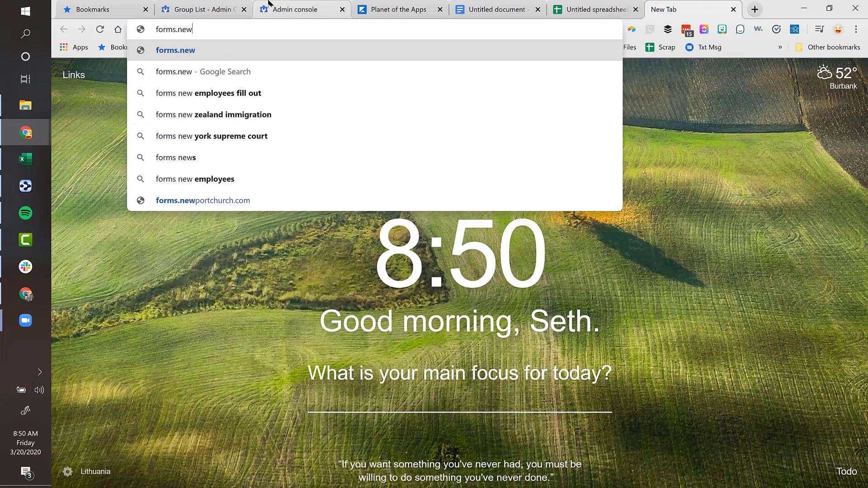
{"action": "key", "text": "Return"}
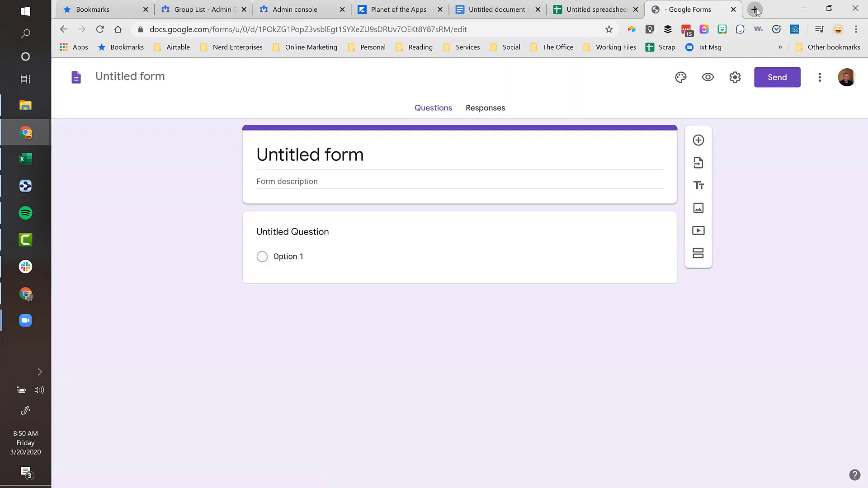
{"action": "left_click", "coordinate": [754, 10]}
{"action": "type", "text": "slides.new"}
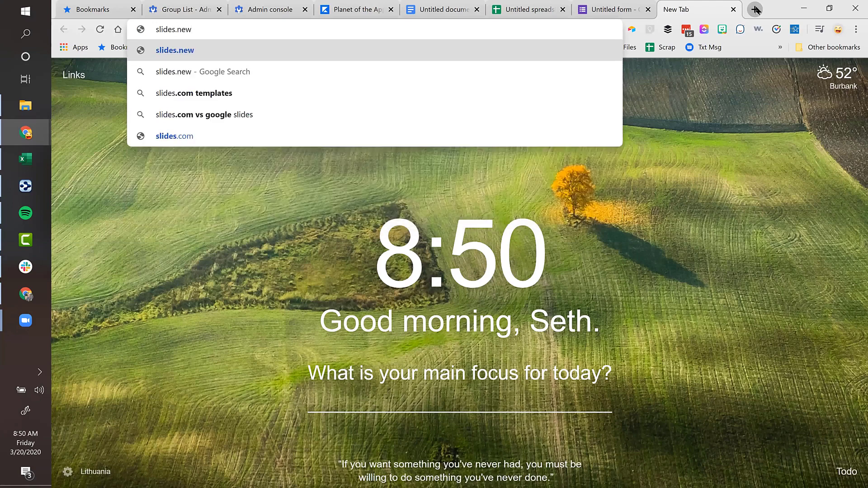
{"action": "key", "text": "Return"}
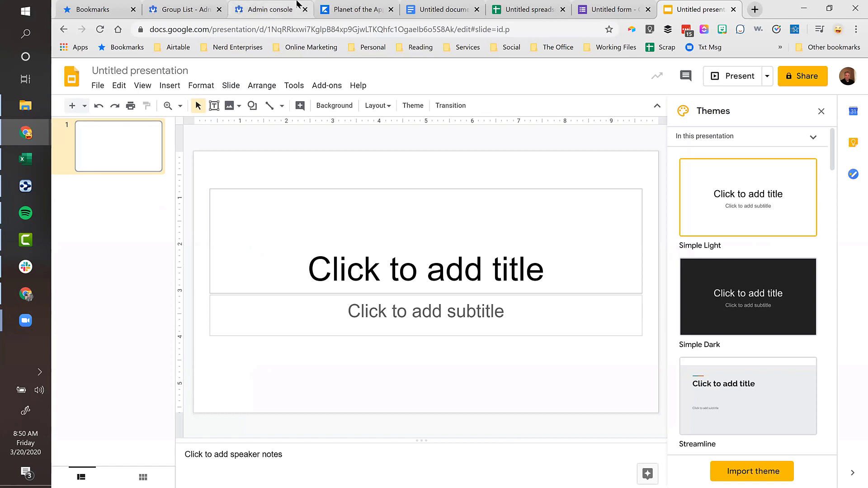
- Rename the untitled document to 'Test Google Drive File Stream'
{"action": "left_click", "coordinate": [434, 13]}
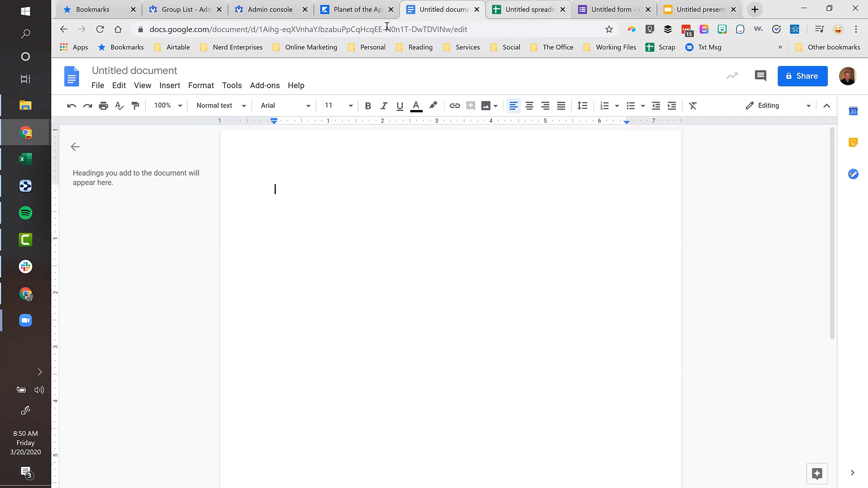
{"action": "left_click", "coordinate": [131, 70]}
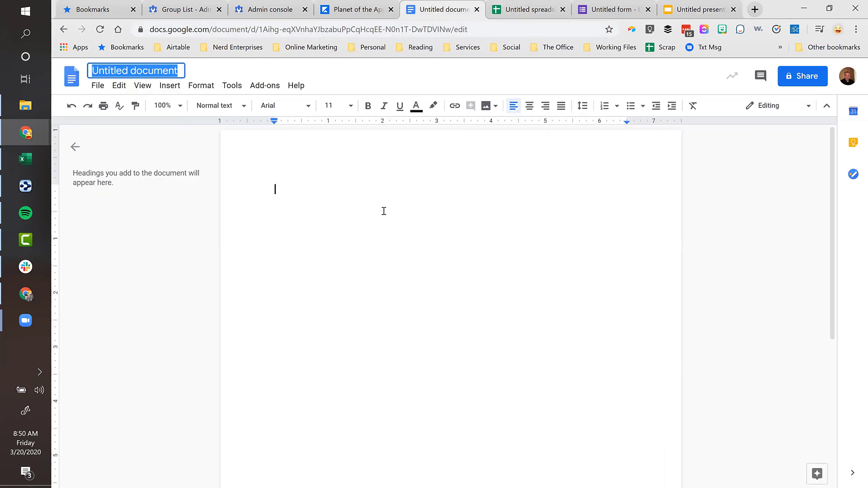
{"action": "type", "text": "Test"}
{"action": "key", "text": "BackSpace"}
{"action": "key", "text": "BackSpace"}
{"action": "key", "text": "BackSpace"}
{"action": "key", "text": "BackSpace"}
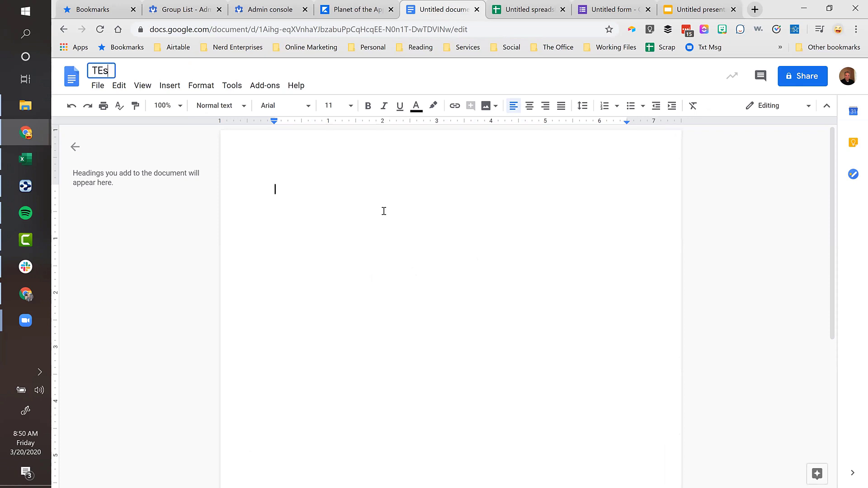
{"action": "type", "text": "Test"}
{"action": "key", "text": "BackSpace"}
{"action": "key", "text": "BackSpace"}
{"action": "key", "text": "BackSpace"}
{"action": "type", "text": "est Google Dr"}
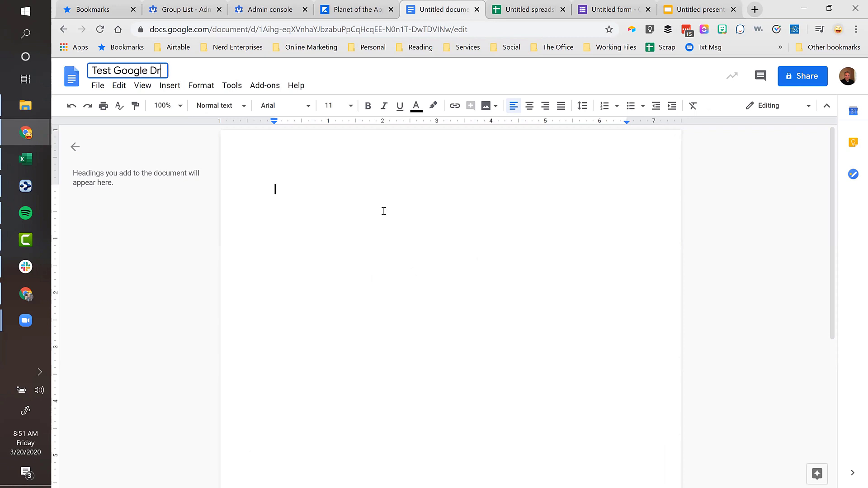
{"action": "type", "text": "ive File Stream"}
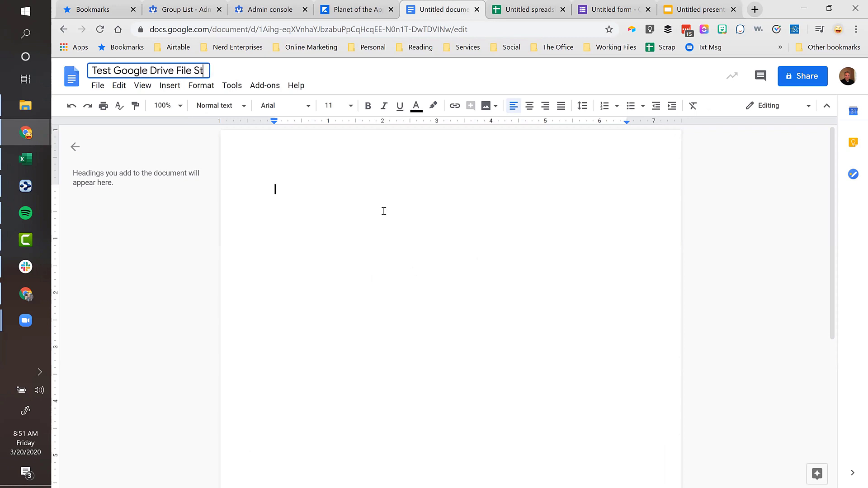
{"action": "key", "text": "Return"}
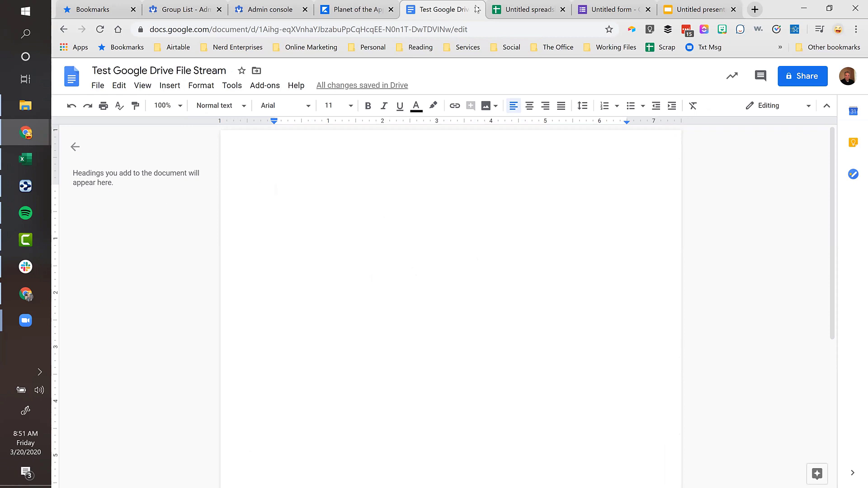
{"action": "left_click", "coordinate": [202, 72]}
{"action": "key", "text": "ctrl+c"}
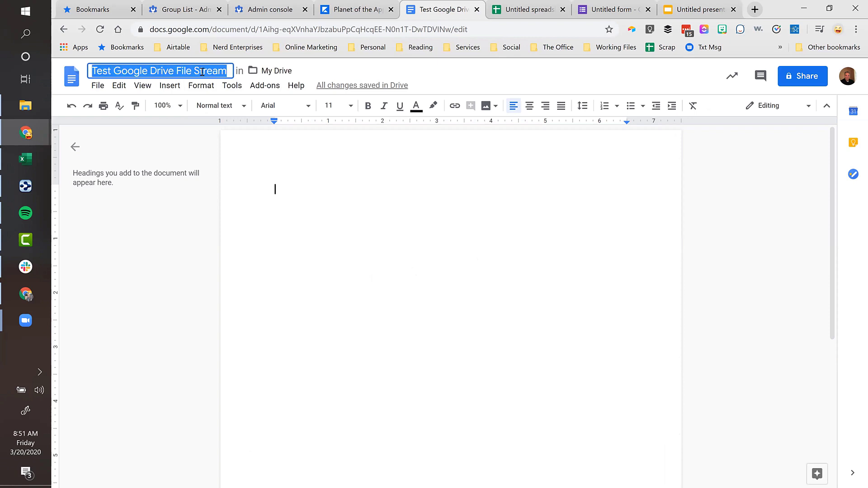
{"action": "left_click", "coordinate": [346, 193]}
- Give the spreadsheet and presentation the same title, closing the untitled form
{"action": "left_click", "coordinate": [530, 10]}
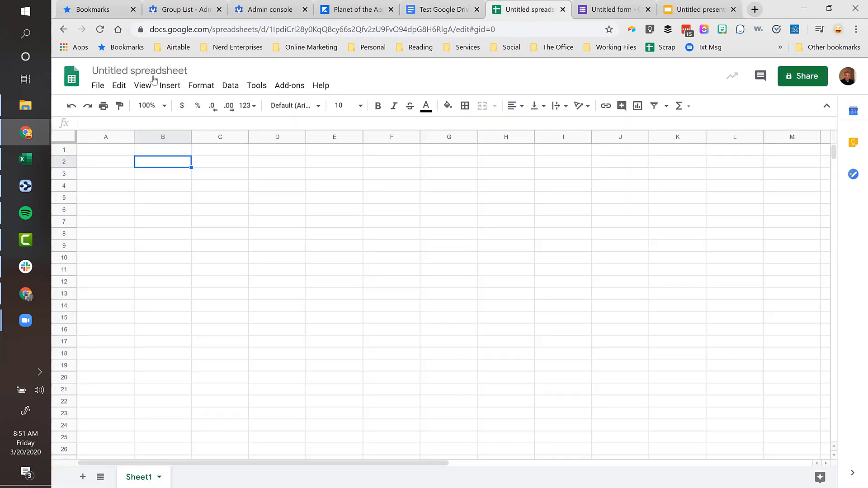
{"action": "left_click", "coordinate": [149, 70]}
{"action": "key", "text": "ctrl+v"}
{"action": "key", "text": "Return"}
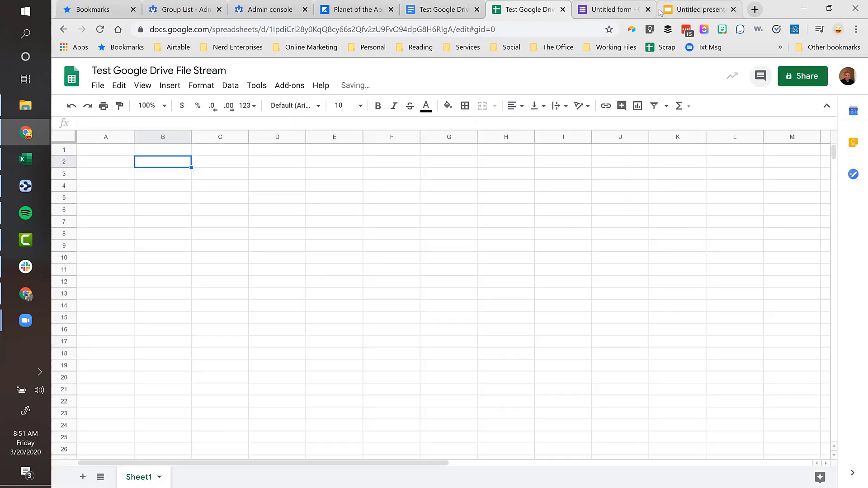
{"action": "left_click", "coordinate": [647, 9]}
{"action": "left_click", "coordinate": [623, 10]}
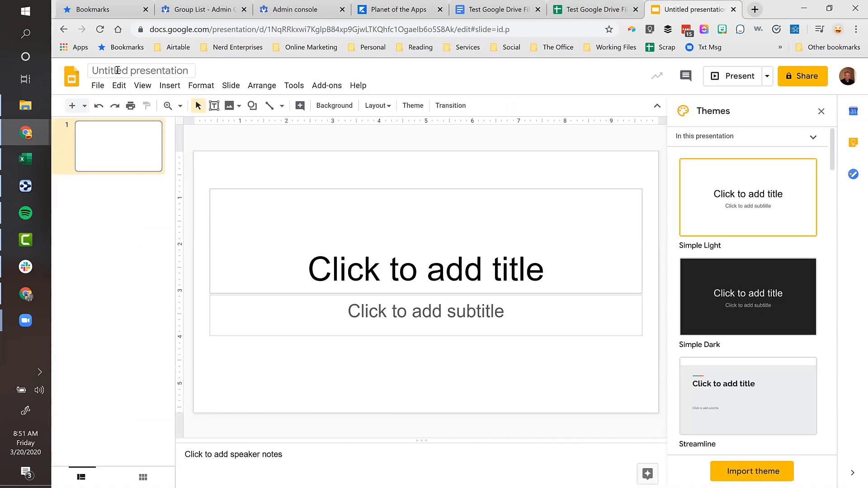
{"action": "left_click", "coordinate": [118, 71]}
{"action": "key", "text": "ctrl+v"}
{"action": "key", "text": "Return"}
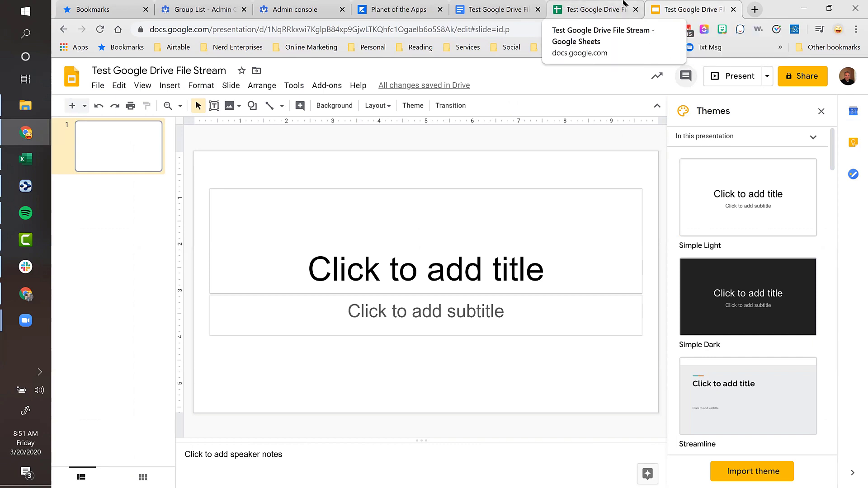
- Open the presentation's My Drive folder in a new tab and scroll to the three test files
{"action": "left_click", "coordinate": [257, 72]}
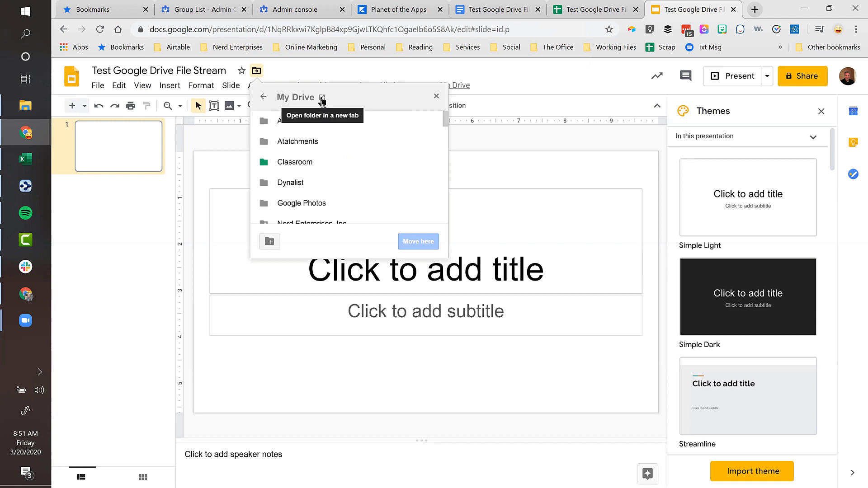
{"action": "left_click", "coordinate": [322, 99]}
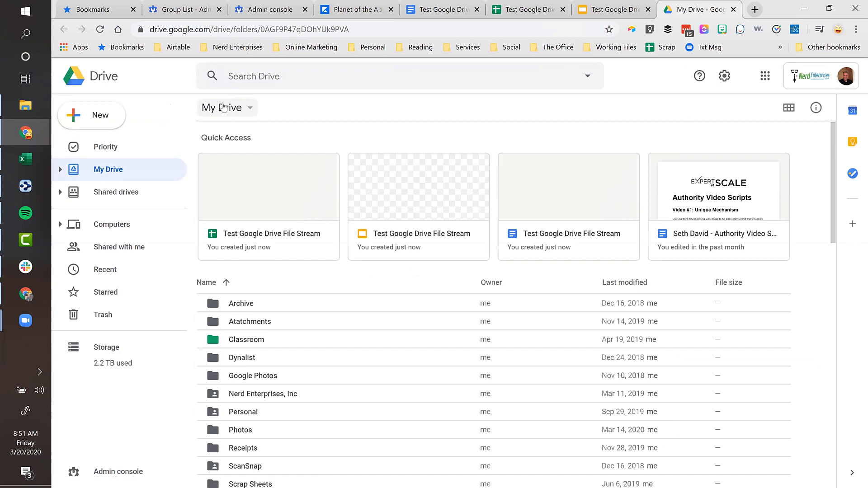
{"action": "scroll", "coordinate": [324, 263], "scroll_direction": "down", "scroll_amount": 9}
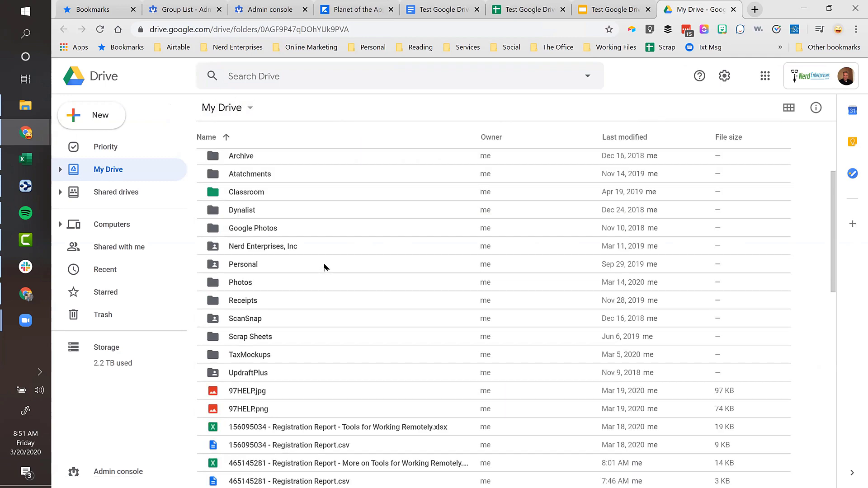
{"action": "scroll", "coordinate": [324, 263], "scroll_direction": "down", "scroll_amount": 12}
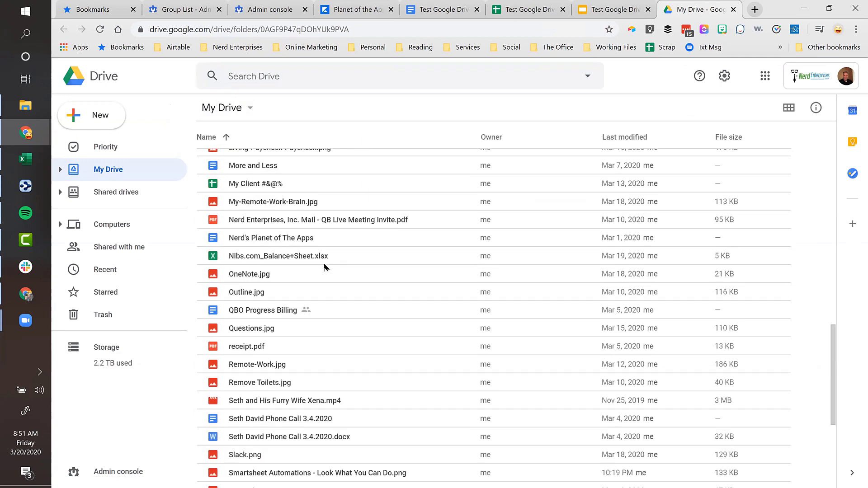
{"action": "scroll", "coordinate": [325, 266], "scroll_direction": "down", "scroll_amount": 1}
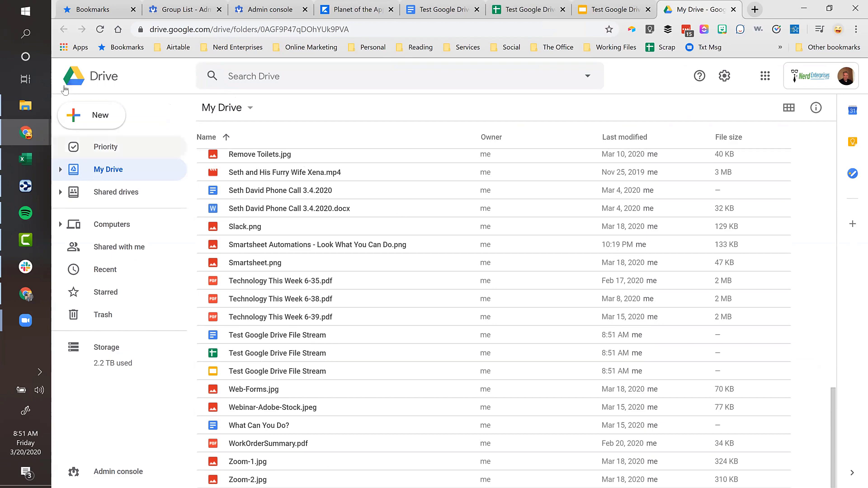
{"action": "left_click", "coordinate": [18, 106]}
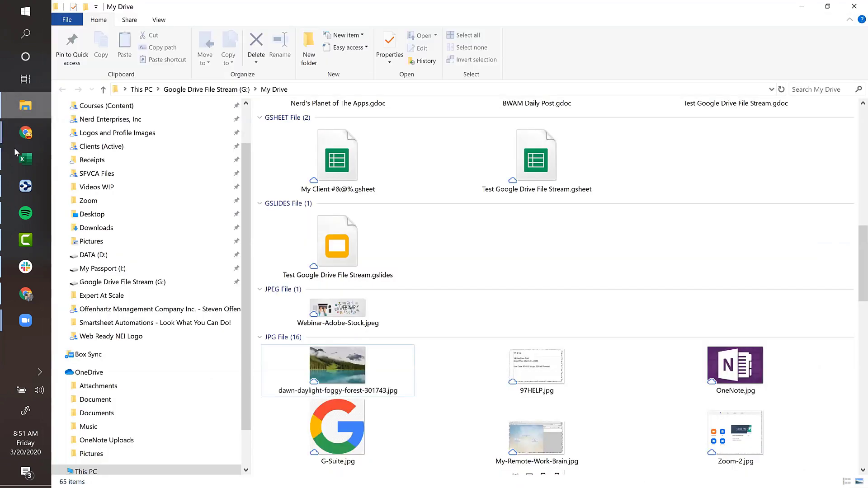
- Open My Drive on the Google Drive File Stream (G:) drive and scroll through its files
{"action": "left_click", "coordinate": [116, 284]}
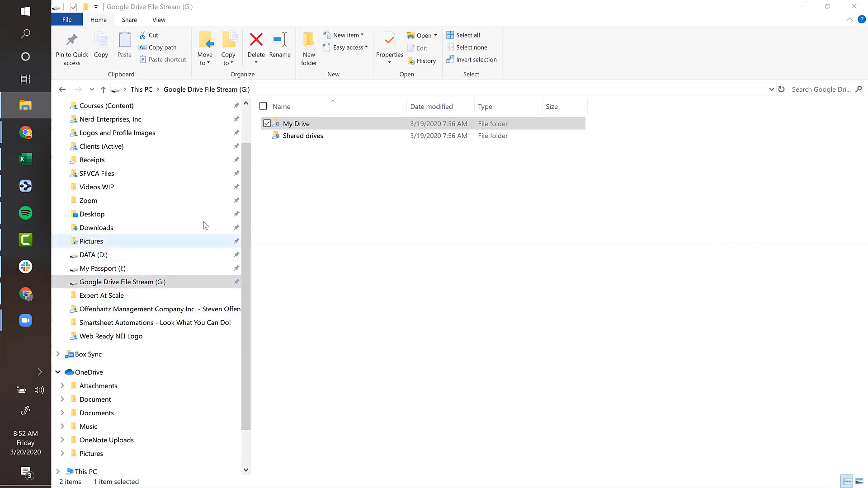
{"action": "left_click", "coordinate": [298, 126]}
{"action": "double_click", "coordinate": [299, 128]}
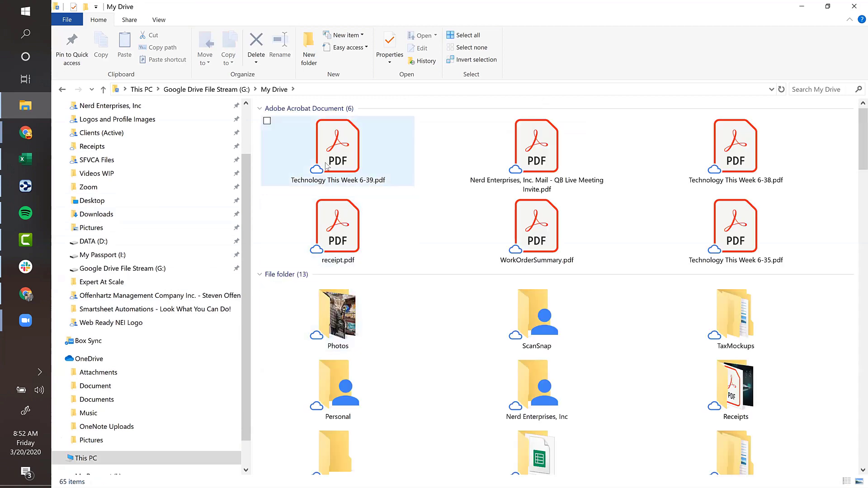
{"action": "scroll", "coordinate": [384, 264], "scroll_direction": "down", "scroll_amount": 15}
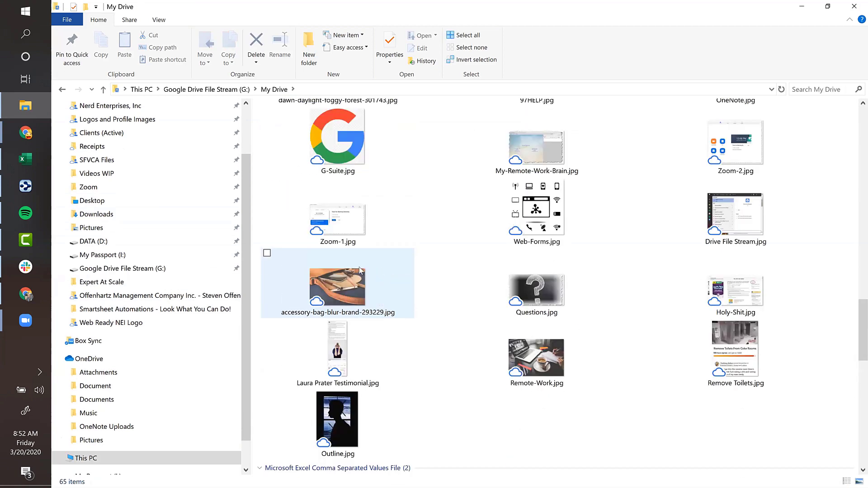
{"action": "scroll", "coordinate": [402, 300], "scroll_direction": "up", "scroll_amount": 10}
{"action": "scroll", "coordinate": [402, 301], "scroll_direction": "down", "scroll_amount": 3}
{"action": "scroll", "coordinate": [402, 303], "scroll_direction": "down", "scroll_amount": 7}
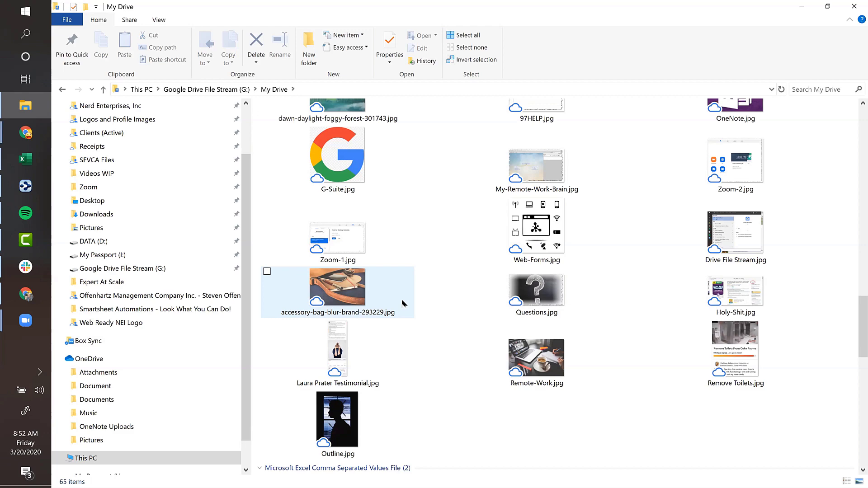
{"action": "scroll", "coordinate": [448, 301], "scroll_direction": "up", "scroll_amount": 15}
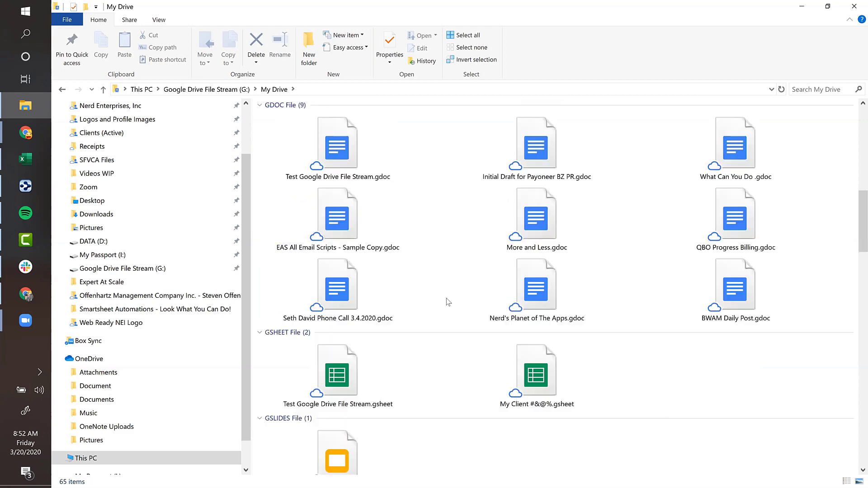
{"action": "scroll", "coordinate": [447, 301], "scroll_direction": "up", "scroll_amount": 4}
{"action": "scroll", "coordinate": [448, 301], "scroll_direction": "down", "scroll_amount": 7}
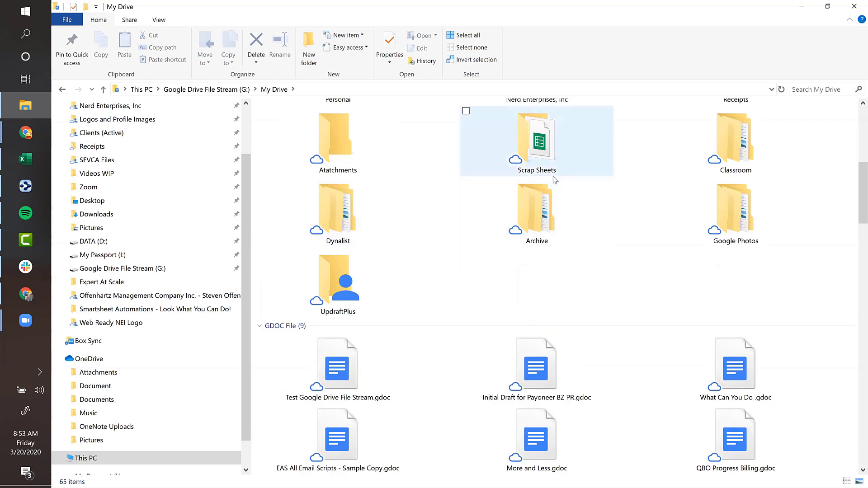
{"action": "scroll", "coordinate": [543, 226], "scroll_direction": "up", "scroll_amount": 5}
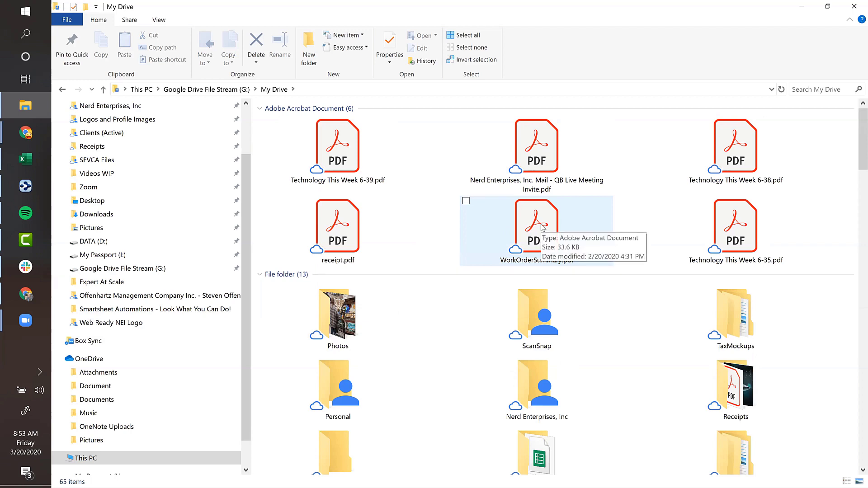
{"action": "scroll", "coordinate": [492, 312], "scroll_direction": "down", "scroll_amount": 3}
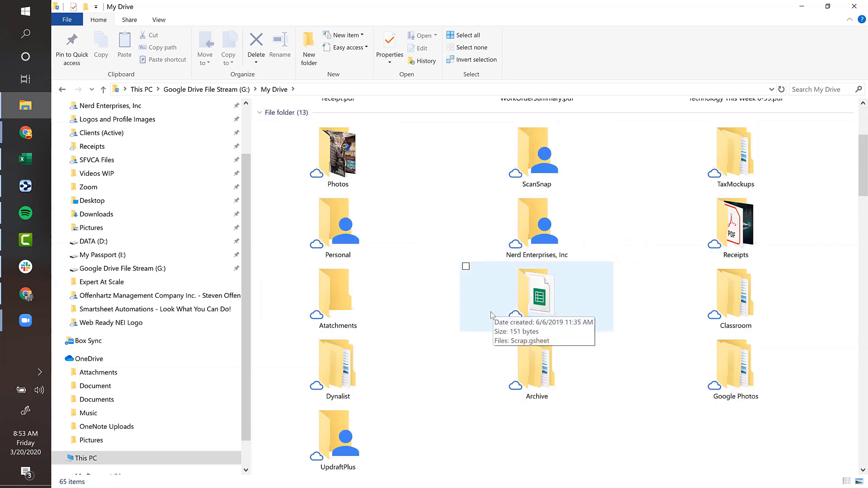
{"action": "scroll", "coordinate": [492, 314], "scroll_direction": "down", "scroll_amount": 8}
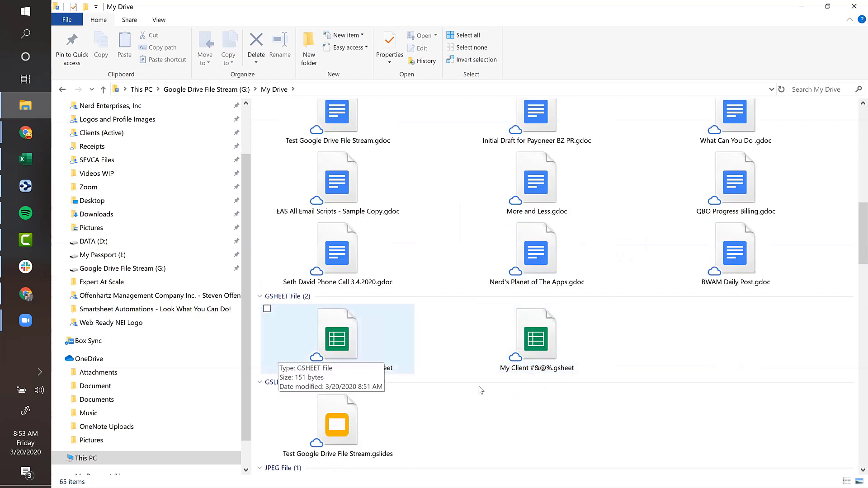
{"action": "scroll", "coordinate": [321, 414], "scroll_direction": "down", "scroll_amount": 2}
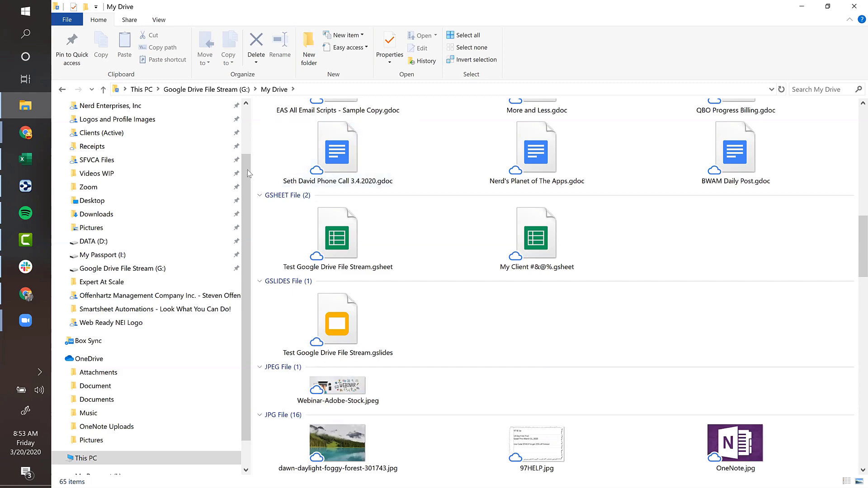
{"action": "left_click_drag", "start_coordinate": [249, 173], "coordinate": [248, 128]}
- Glance at the Drive browser window, then return to the My Drive Explorer window
{"action": "mouse_move", "coordinate": [26, 132]}
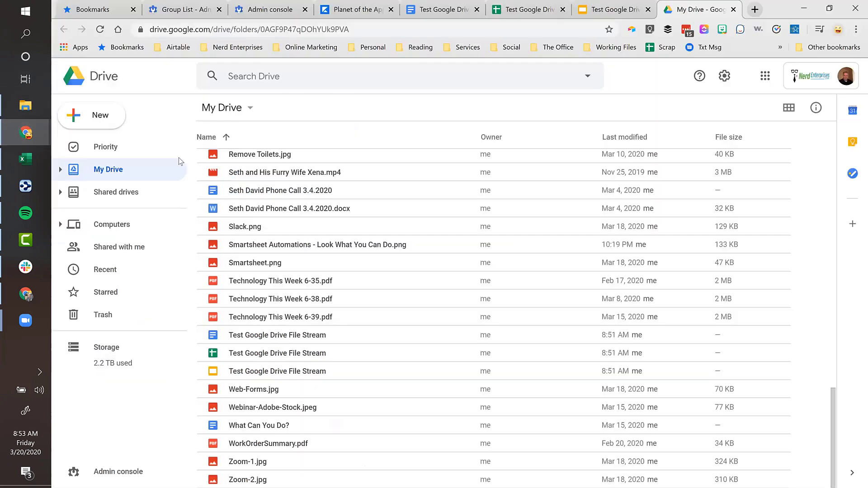
{"action": "left_click", "coordinate": [99, 168]}
{"action": "scroll", "coordinate": [306, 228], "scroll_direction": "up", "scroll_amount": 5}
{"action": "left_click", "coordinate": [33, 108]}
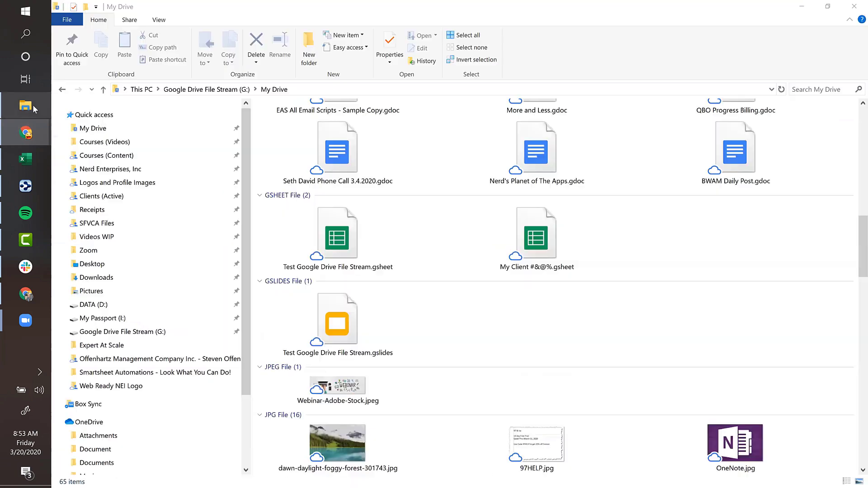
- Switch the My Drive folder to Details layout and scroll through its 65 items
{"action": "left_click", "coordinate": [154, 20]}
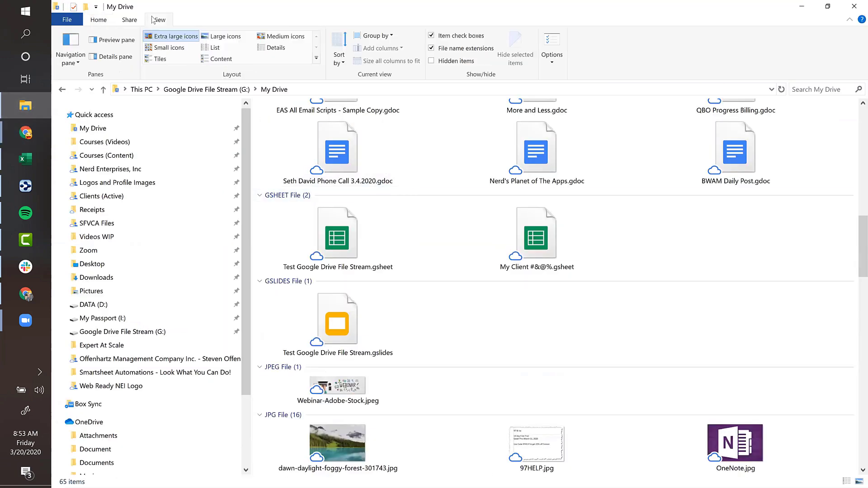
{"action": "left_click", "coordinate": [279, 48]}
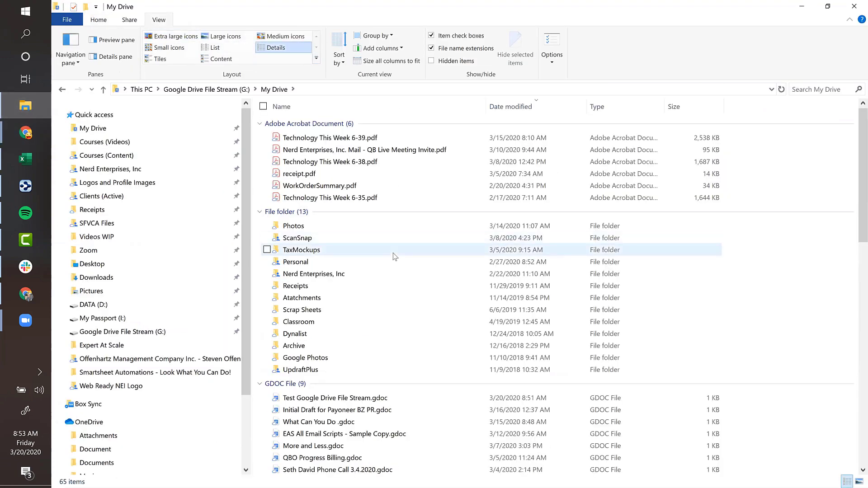
{"action": "scroll", "coordinate": [393, 255], "scroll_direction": "down", "scroll_amount": 7}
{"action": "scroll", "coordinate": [393, 257], "scroll_direction": "down", "scroll_amount": 7}
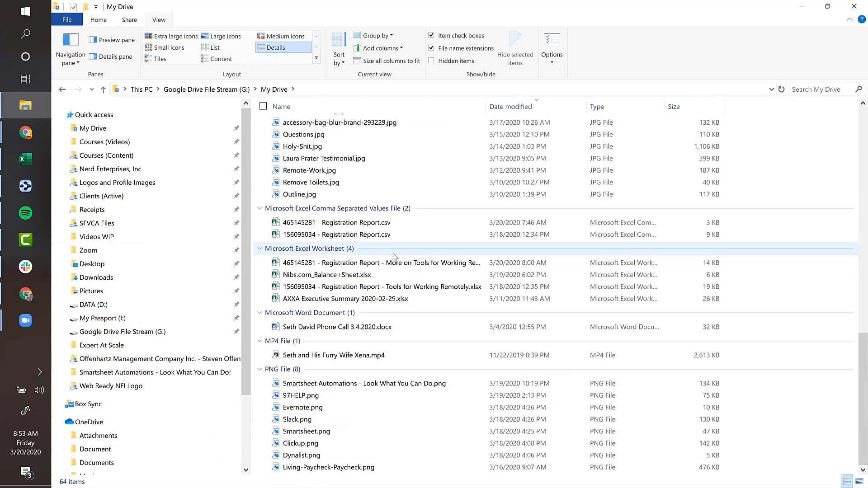
{"action": "scroll", "coordinate": [393, 256], "scroll_direction": "up", "scroll_amount": 7}
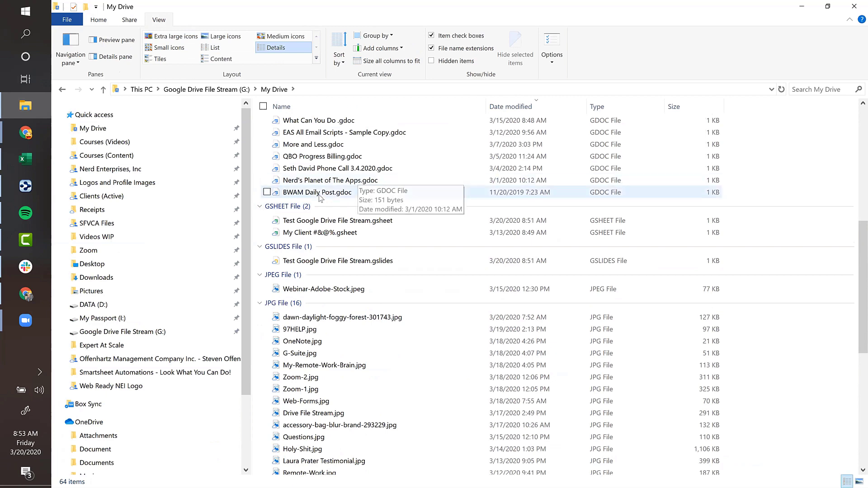
{"action": "scroll", "coordinate": [319, 198], "scroll_direction": "up", "scroll_amount": 1}
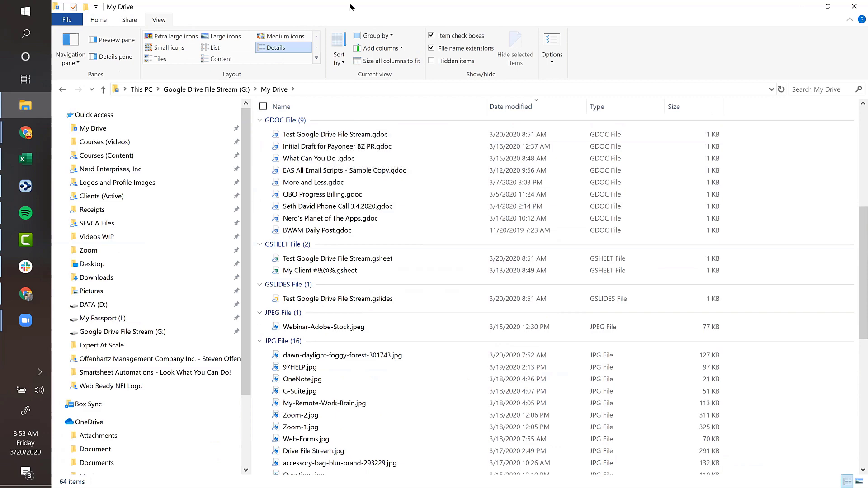
{"action": "key", "text": "super+e"}
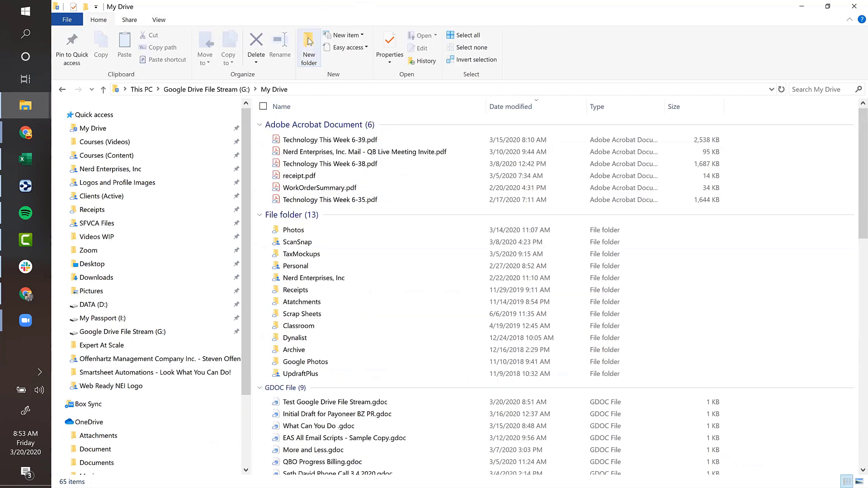
- Create a folder named 'New Client Sample' in My Drive
{"action": "left_click", "coordinate": [308, 46]}
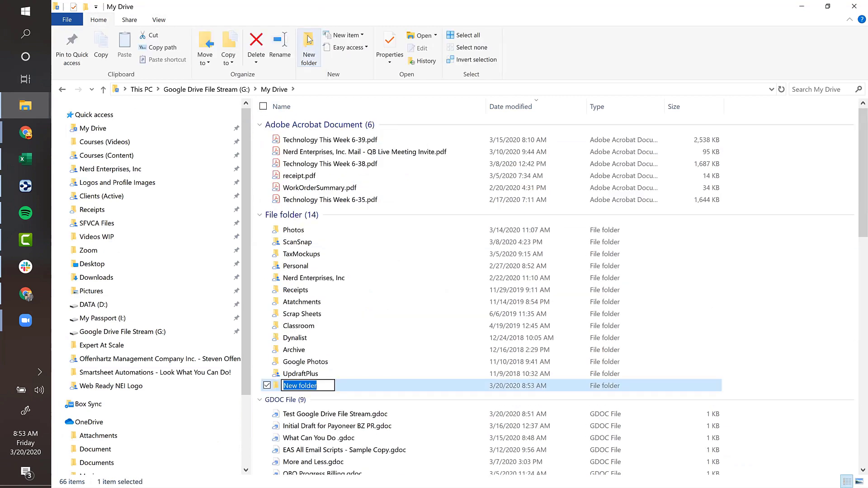
{"action": "type", "text": "New Client S"}
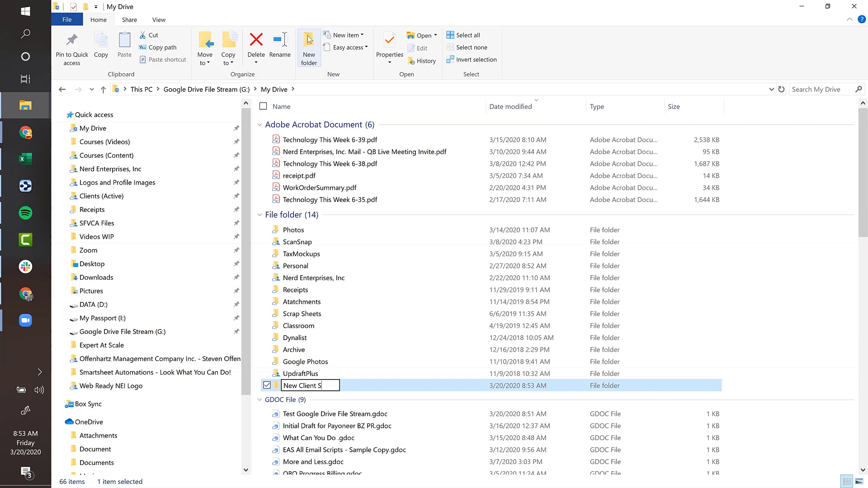
{"action": "type", "text": "ample"}
{"action": "key", "text": "Return"}
{"action": "key", "text": "Return"}
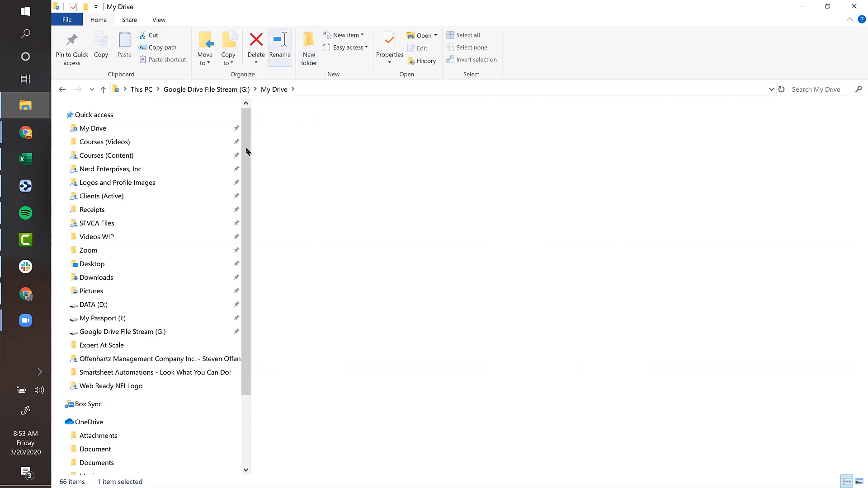
- Place both Explorer windows side by side and move Test Google Drive File Stream.gdoc into New Client Sample
{"action": "left_click_drag", "start_coordinate": [338, 7], "coordinate": [624, 13]}
{"action": "left_click", "coordinate": [263, 12]}
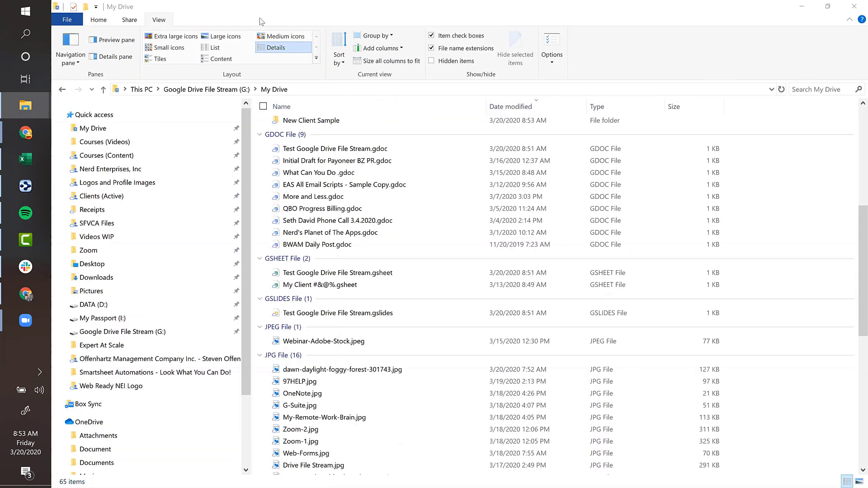
{"action": "double_click", "coordinate": [230, 19]}
{"action": "left_click_drag", "start_coordinate": [291, 154], "coordinate": [744, 223]}
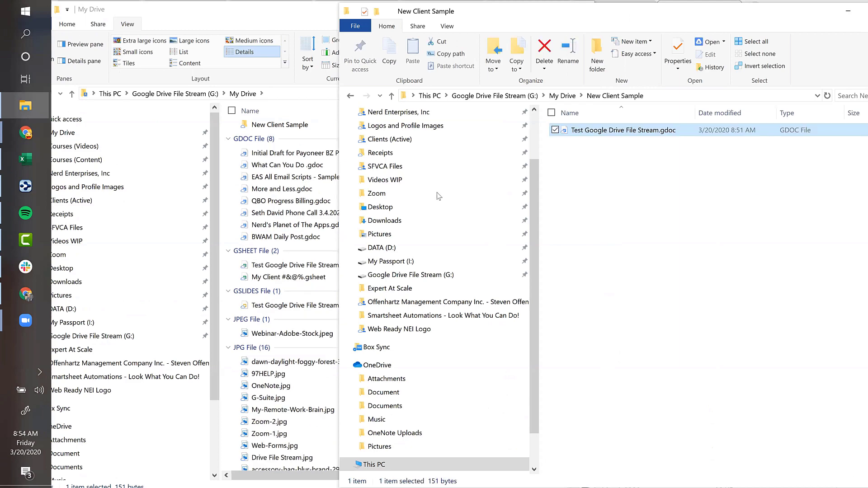
- Drag Test Google Drive File Stream.gslides from My Drive into the New Client Sample window
{"action": "left_click", "coordinate": [273, 10]}
{"action": "scroll", "coordinate": [311, 249], "scroll_direction": "down", "scroll_amount": 10}
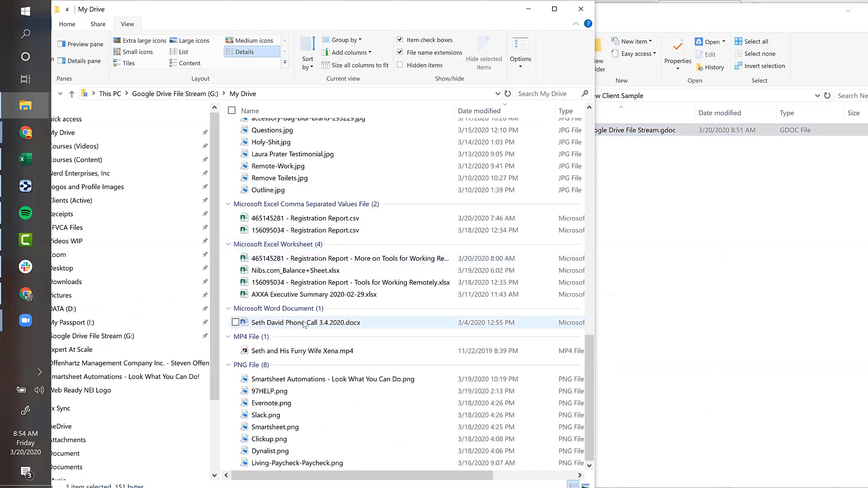
{"action": "scroll", "coordinate": [306, 318], "scroll_direction": "up", "scroll_amount": 3}
{"action": "scroll", "coordinate": [306, 312], "scroll_direction": "up", "scroll_amount": 6}
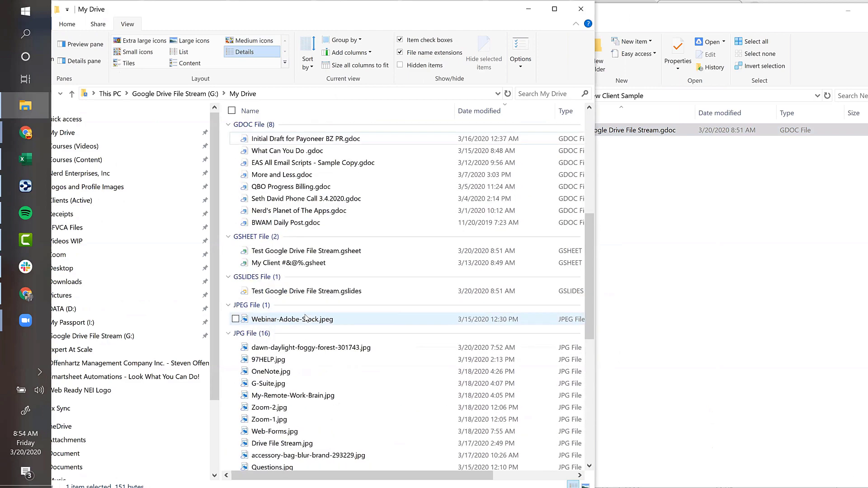
{"action": "left_click", "coordinate": [305, 292]}
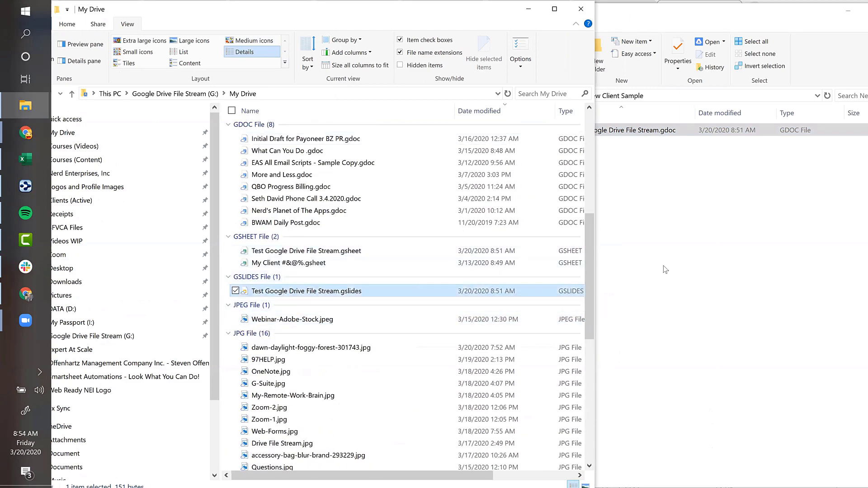
{"action": "left_click_drag", "start_coordinate": [306, 292], "coordinate": [679, 256]}
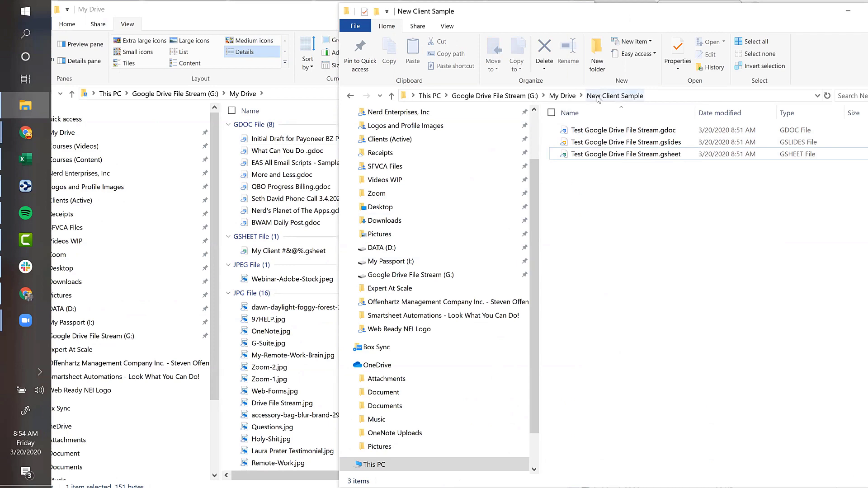
- In the Drive browser window, open the New Client Sample folder and its settings menu
{"action": "left_click", "coordinate": [24, 132]}
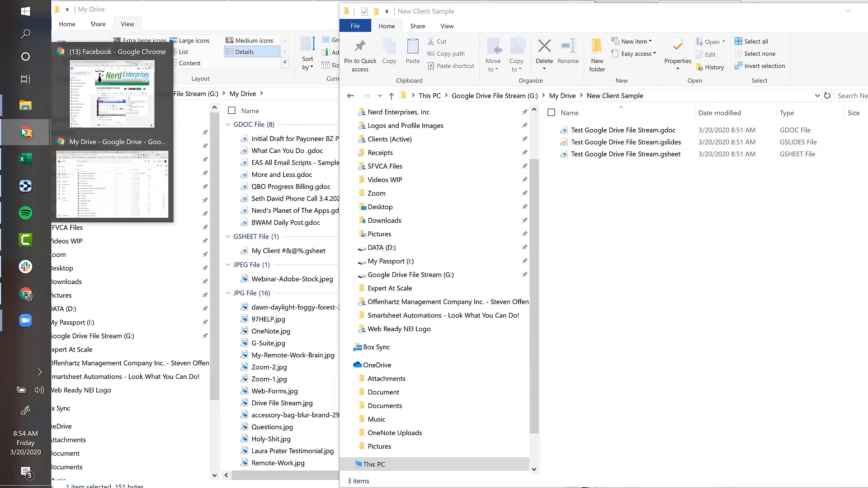
{"action": "left_click", "coordinate": [132, 176]}
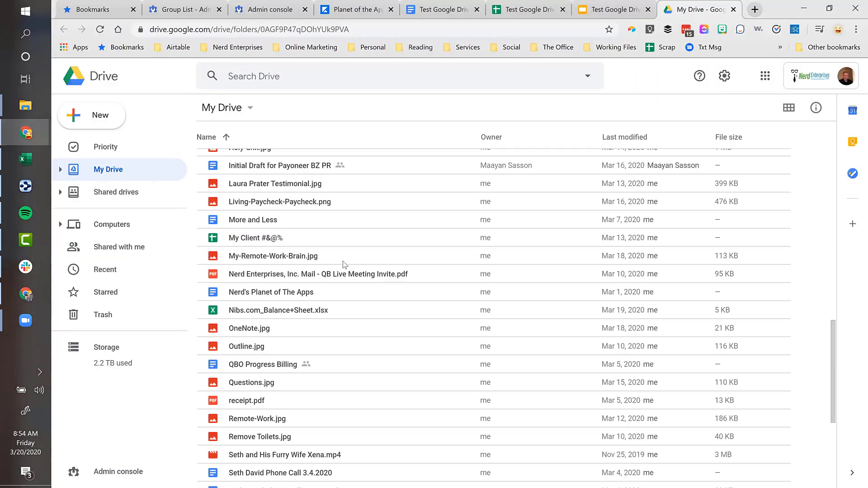
{"action": "scroll", "coordinate": [343, 264], "scroll_direction": "up", "scroll_amount": 15}
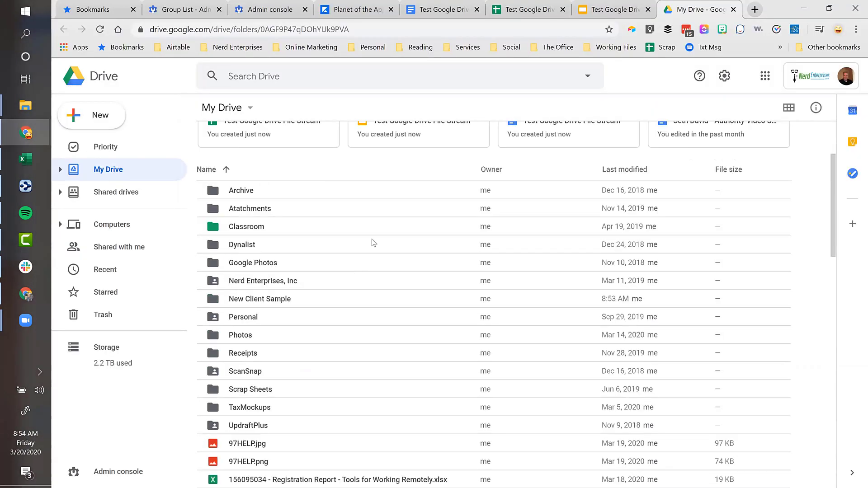
{"action": "double_click", "coordinate": [262, 301]}
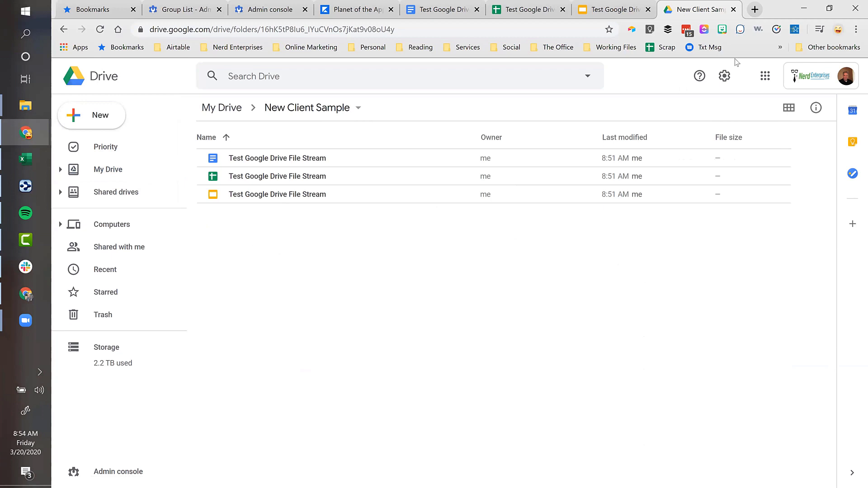
{"action": "left_click", "coordinate": [724, 75]}
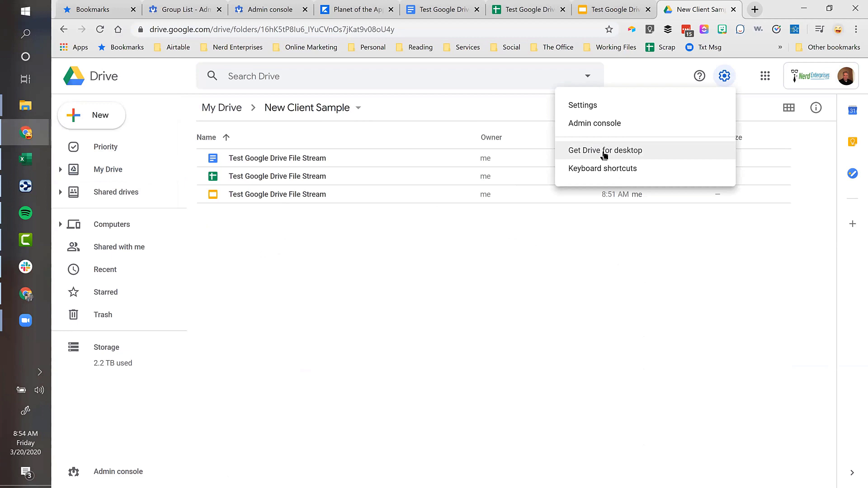
- Maximize the My Drive Explorer window briefly, then minimize it to return to Drive
{"action": "left_click", "coordinate": [25, 106]}
{"action": "left_click", "coordinate": [92, 53]}
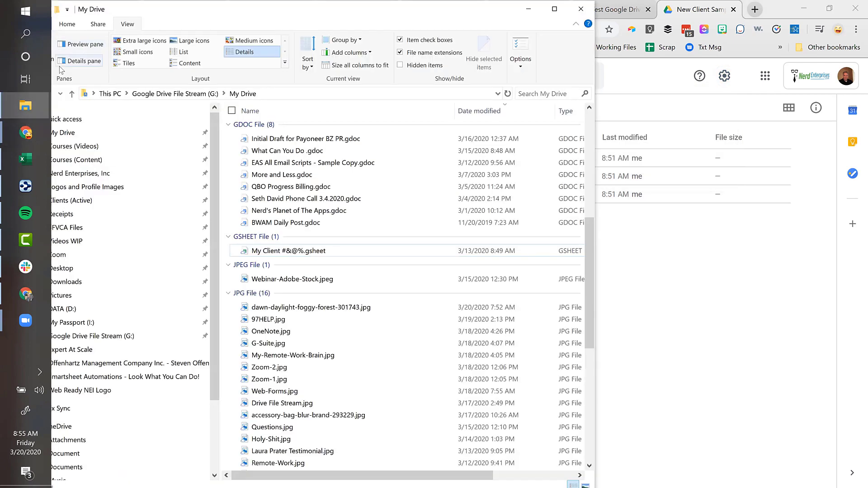
{"action": "double_click", "coordinate": [324, 4]}
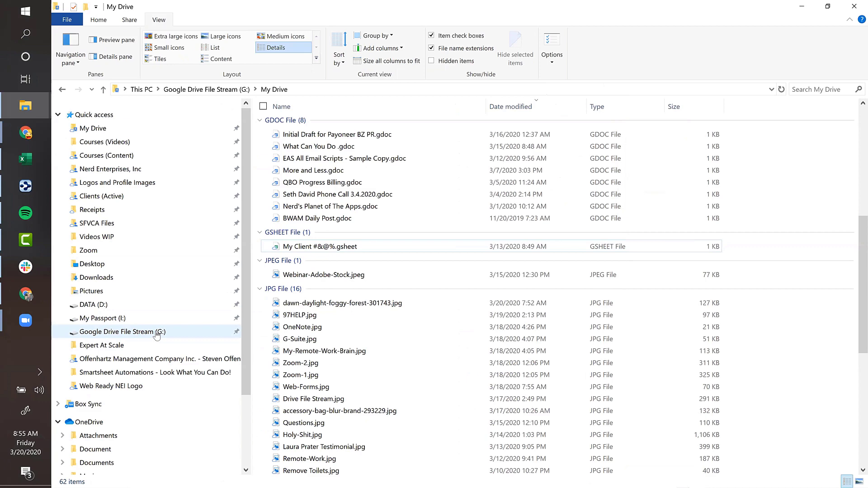
{"action": "left_click", "coordinate": [804, 7]}
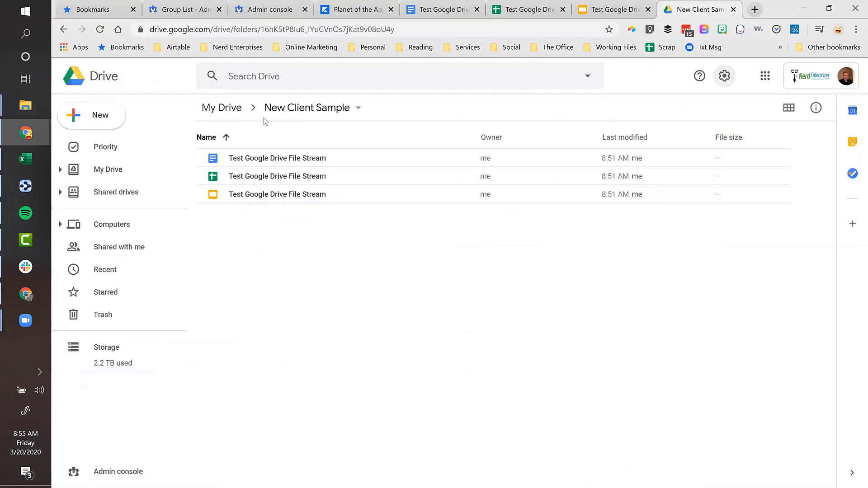
- Go back up to My Drive, then switch to the Test Google Drive File Stream spreadsheet
{"action": "left_click", "coordinate": [230, 108]}
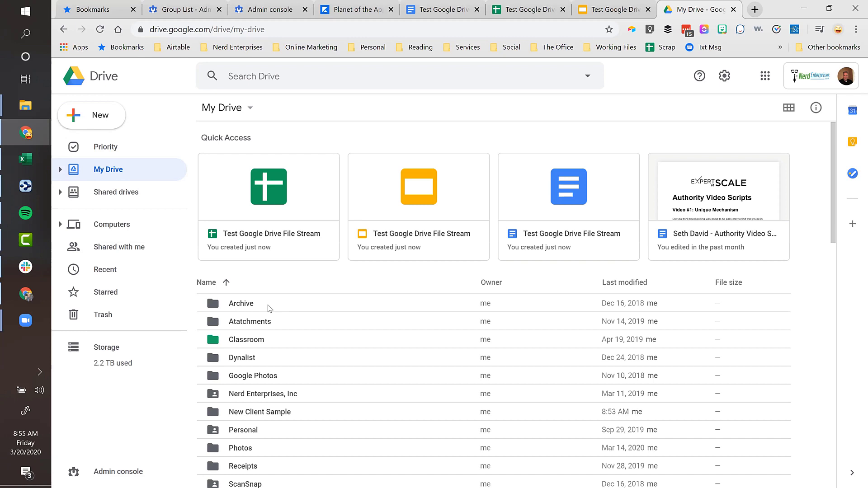
{"action": "left_click", "coordinate": [539, 10]}
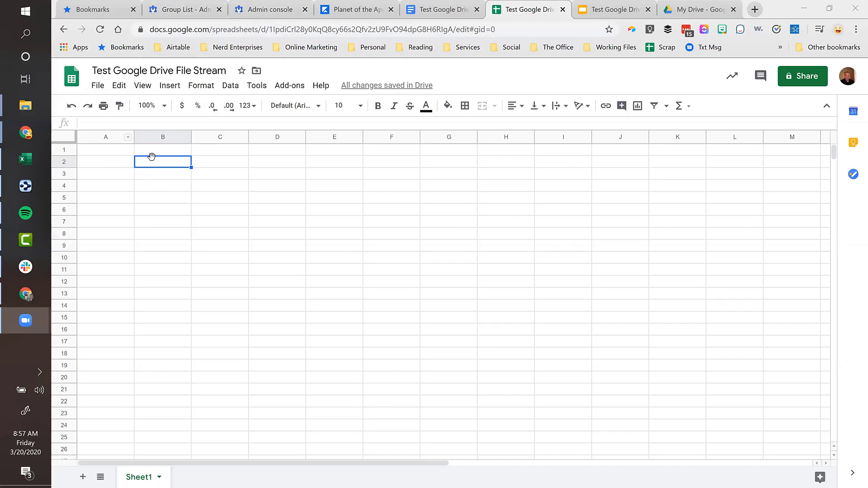
- Share the spreadsheet with a contact as editor, adding the note 'Join my Gsheets revolution'
{"action": "left_click", "coordinate": [803, 77]}
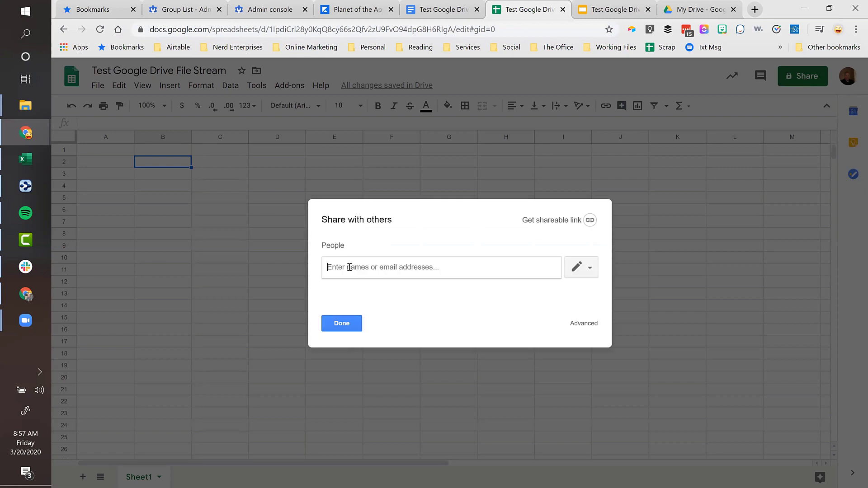
{"action": "type", "text": "matt"}
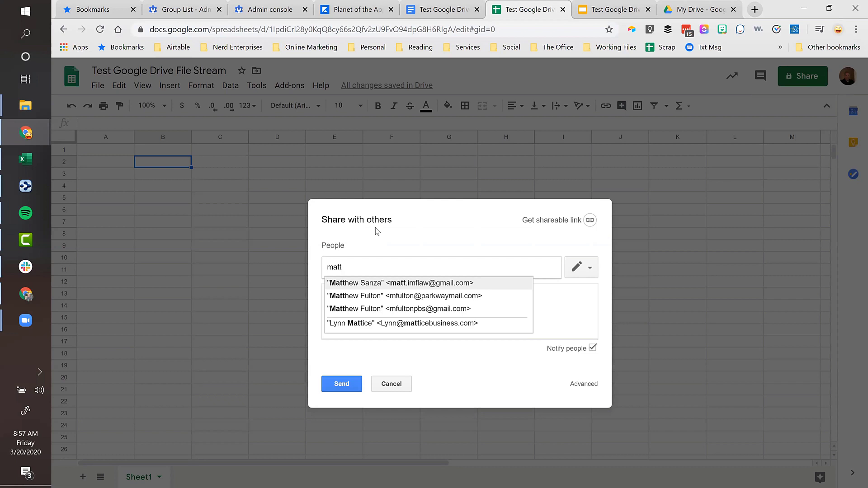
{"action": "left_click", "coordinate": [380, 293]}
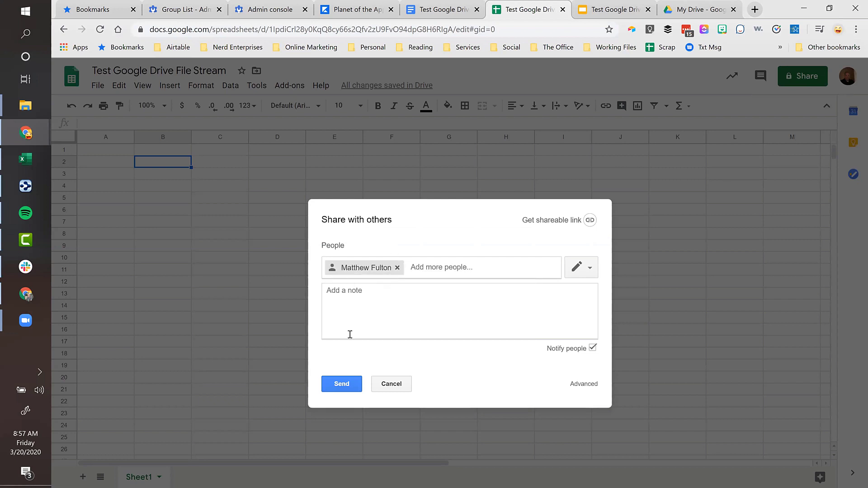
{"action": "left_click", "coordinate": [580, 274]}
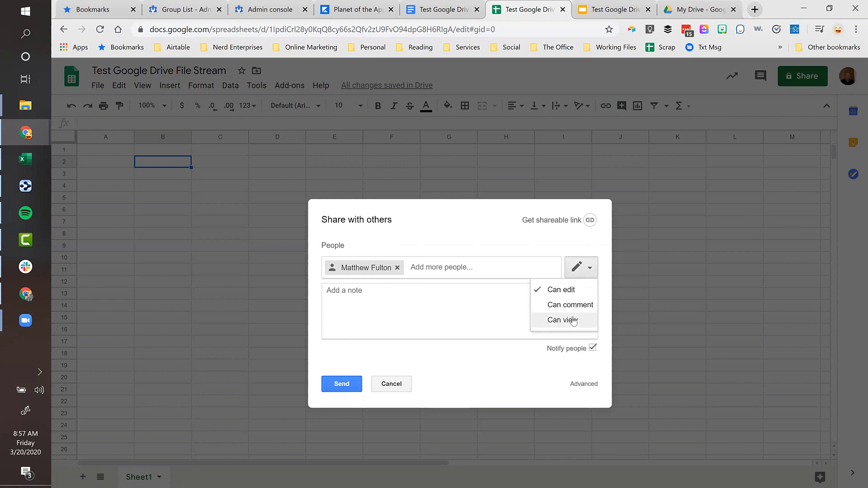
{"action": "left_click", "coordinate": [588, 266]}
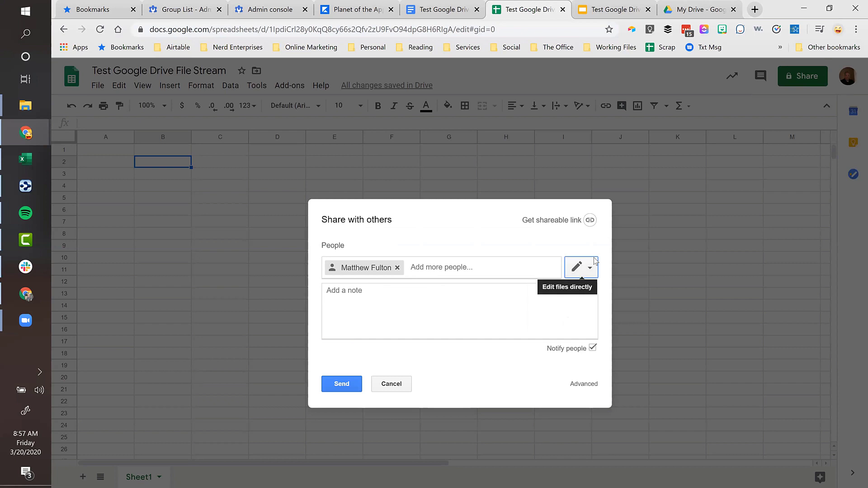
{"action": "left_click", "coordinate": [356, 296]}
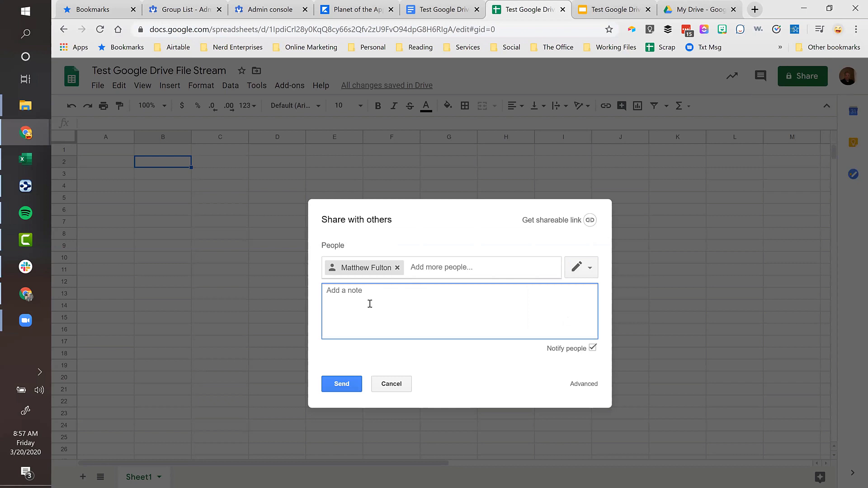
{"action": "type", "text": "Join my Gsheets revolution"}
{"action": "left_click", "coordinate": [336, 384]}
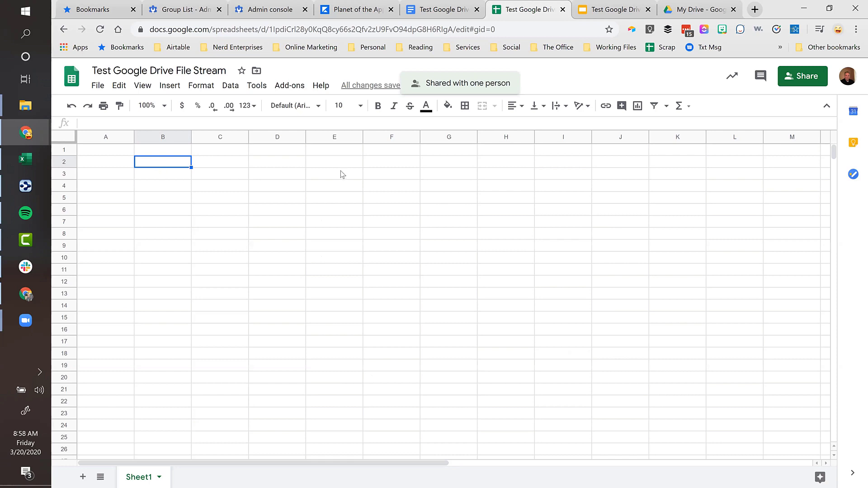
- Turn on organisation-wide view-by-link sharing for the spreadsheet and bring up the full link-sharing options
{"action": "left_click", "coordinate": [341, 165]}
{"action": "left_click", "coordinate": [174, 161]}
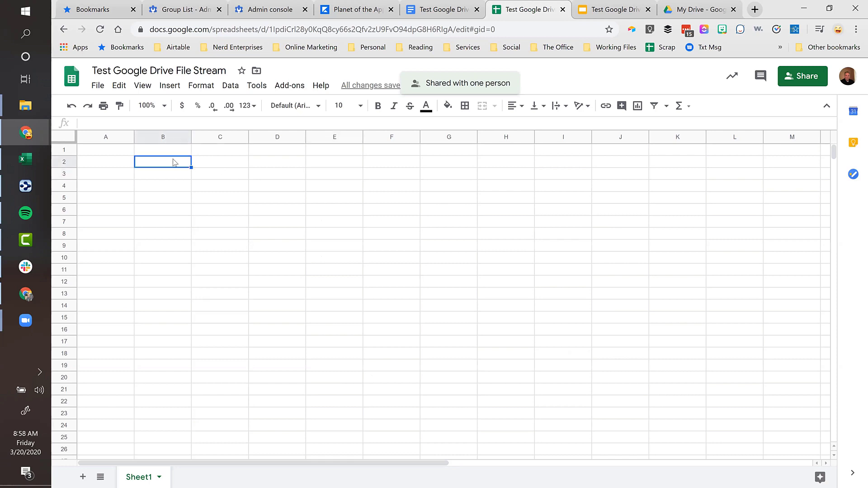
{"action": "left_click", "coordinate": [808, 77]}
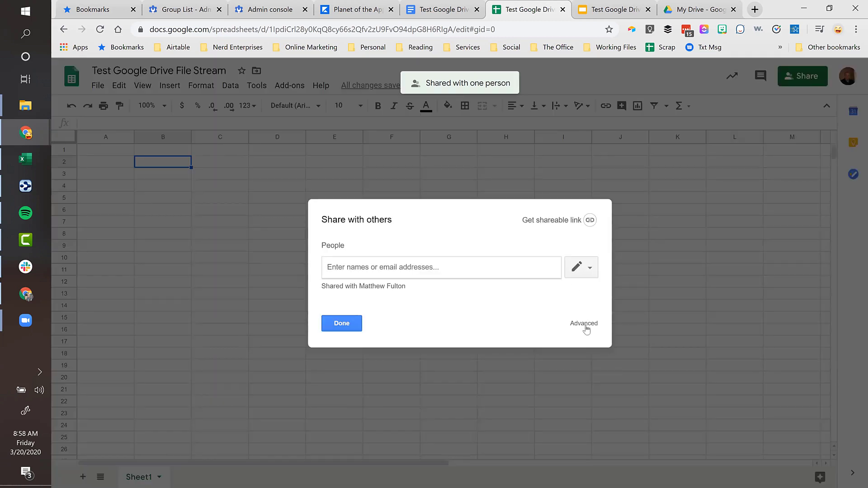
{"action": "left_click", "coordinate": [553, 218]}
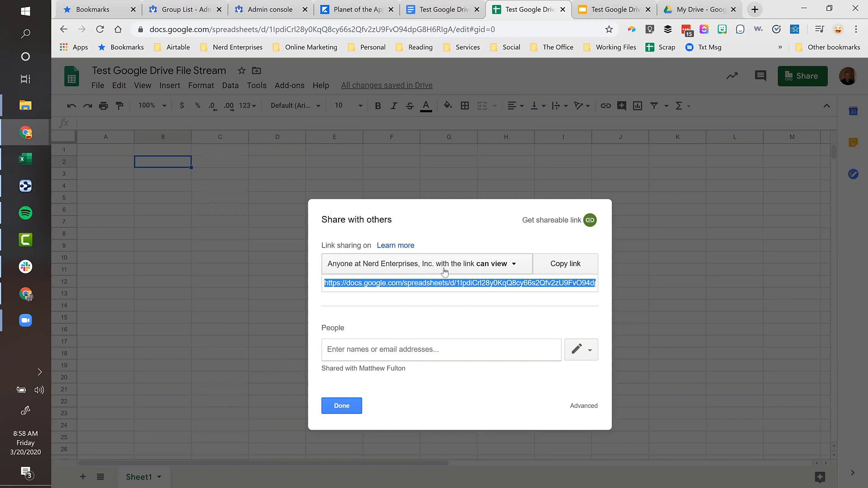
{"action": "left_click", "coordinate": [493, 266]}
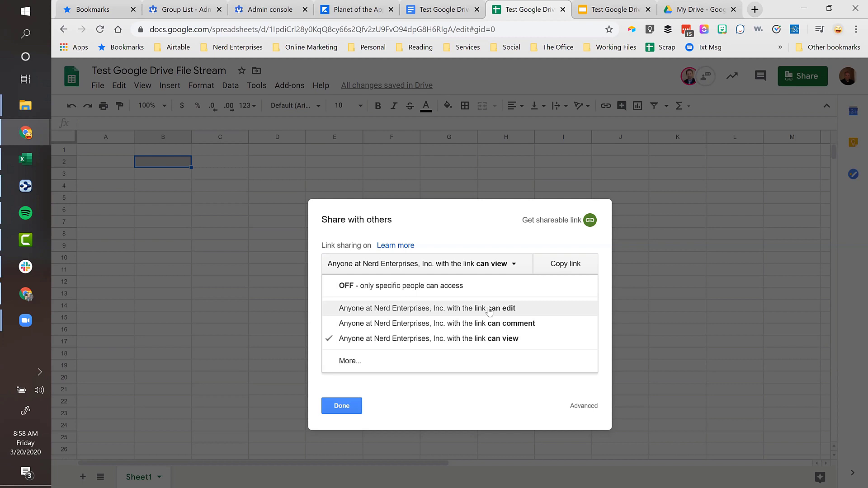
{"action": "left_click", "coordinate": [349, 361]}
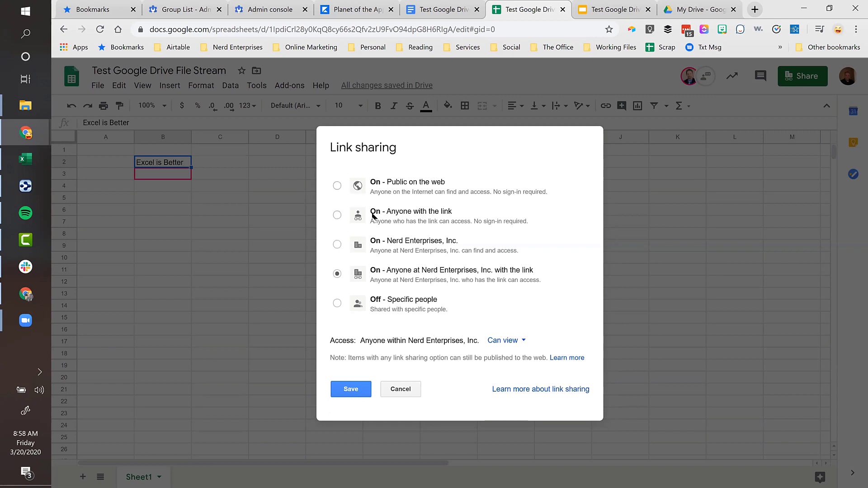
- Save the spreadsheet's link sharing as 'Anyone with the link can edit', no sign-in needed
{"action": "left_click", "coordinate": [336, 215]}
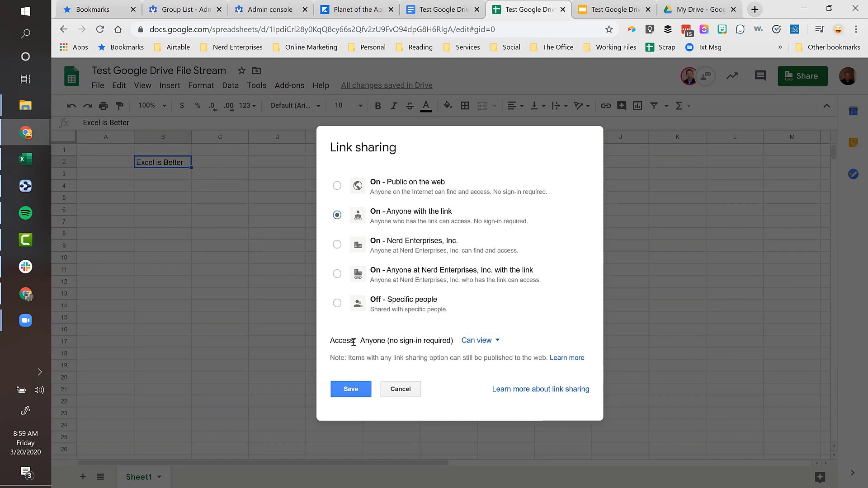
{"action": "left_click", "coordinate": [480, 344]}
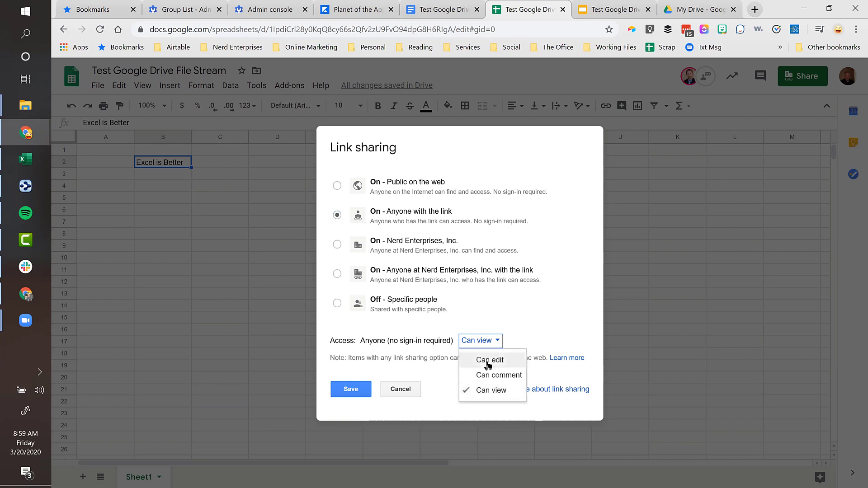
{"action": "left_click", "coordinate": [489, 362]}
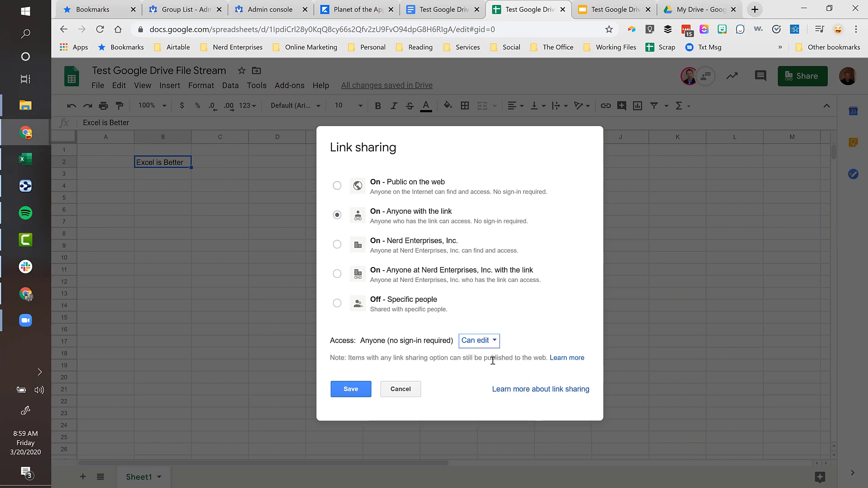
{"action": "left_click", "coordinate": [357, 388]}
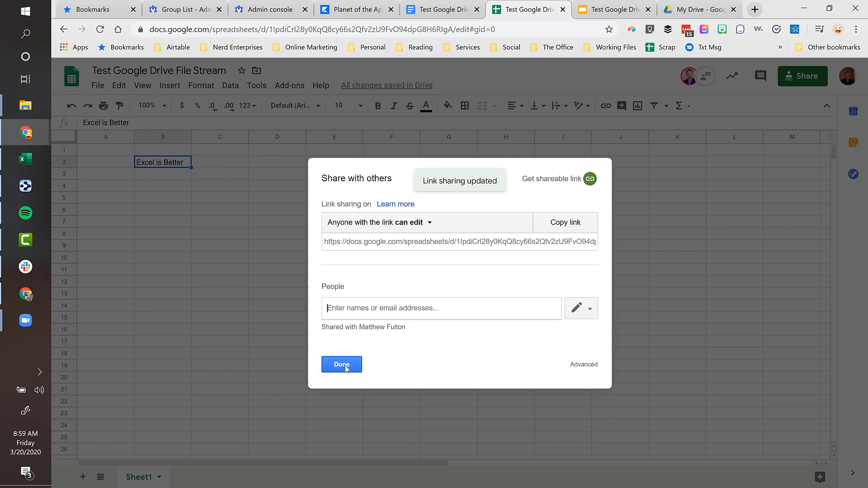
{"action": "left_click", "coordinate": [342, 365]}
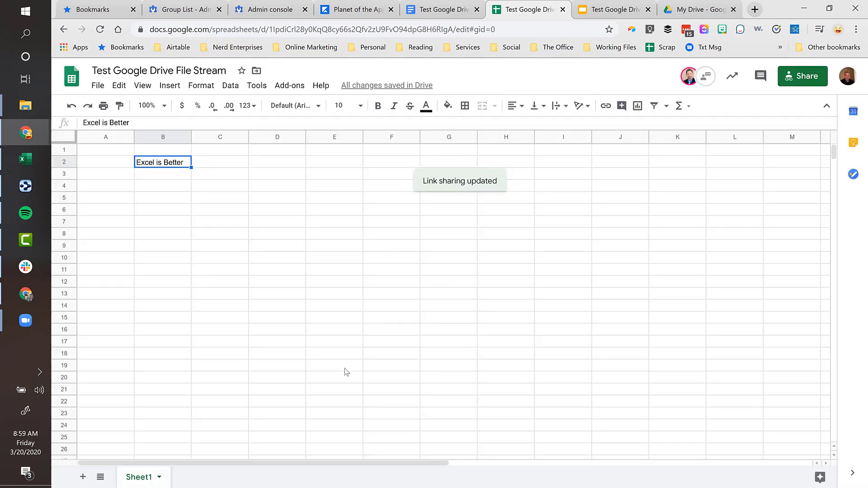
{"action": "left_click", "coordinate": [226, 188]}
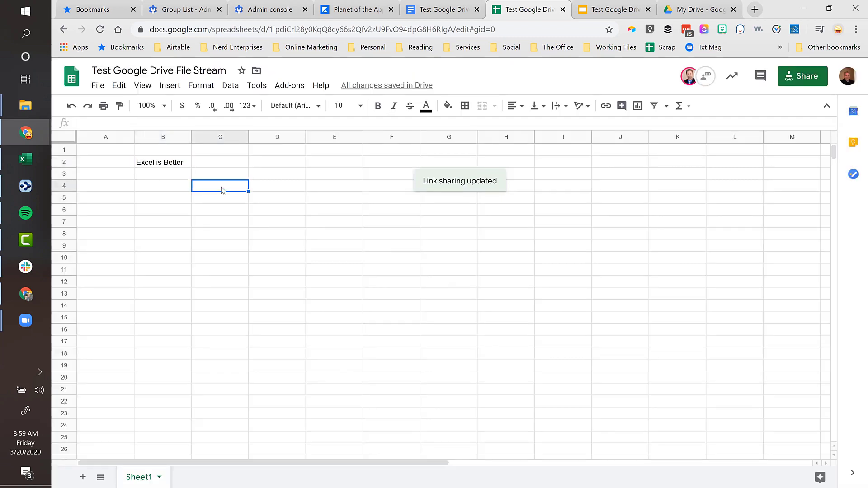
{"action": "left_click", "coordinate": [688, 78]}
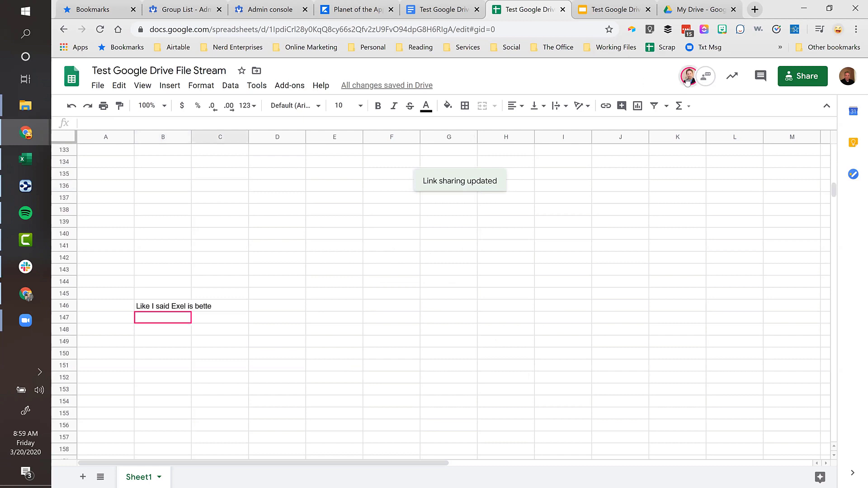
{"action": "mouse_move", "coordinate": [165, 317]}
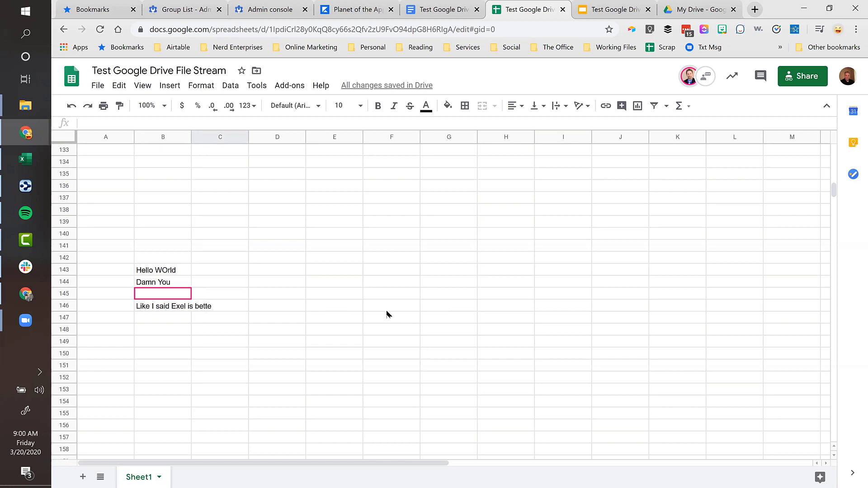
- Share the test document with the suggested collaborator, then switch to the test presentation
{"action": "left_click", "coordinate": [447, 10]}
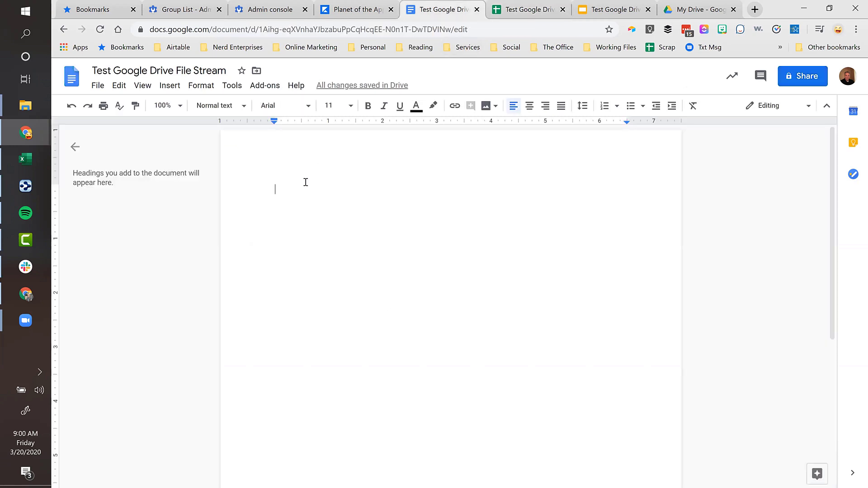
{"action": "left_click", "coordinate": [803, 74]}
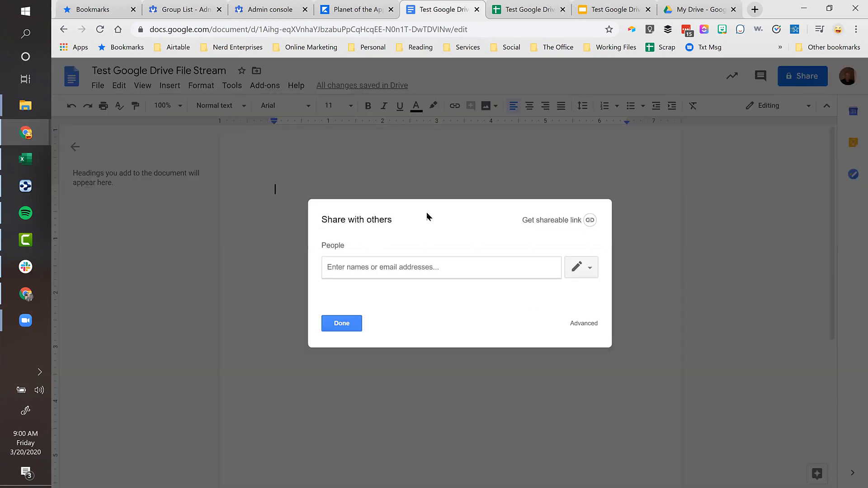
{"action": "type", "text": "mfu"}
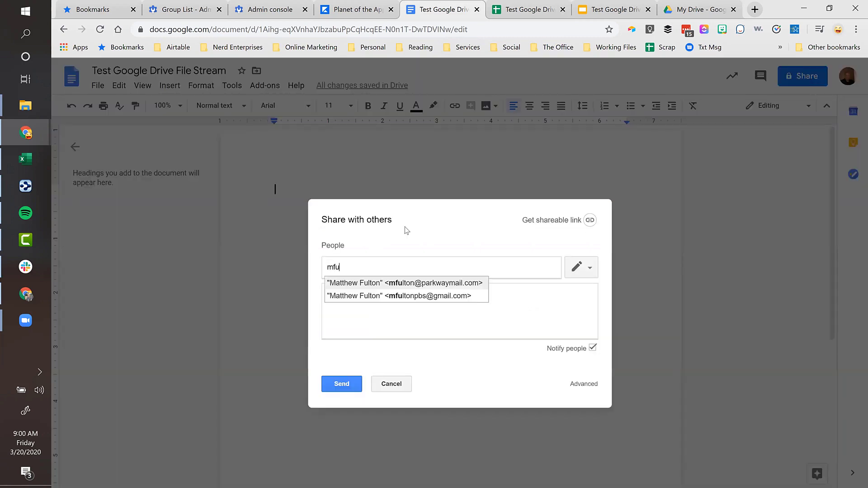
{"action": "key", "text": "Return"}
{"action": "left_click", "coordinate": [341, 383]}
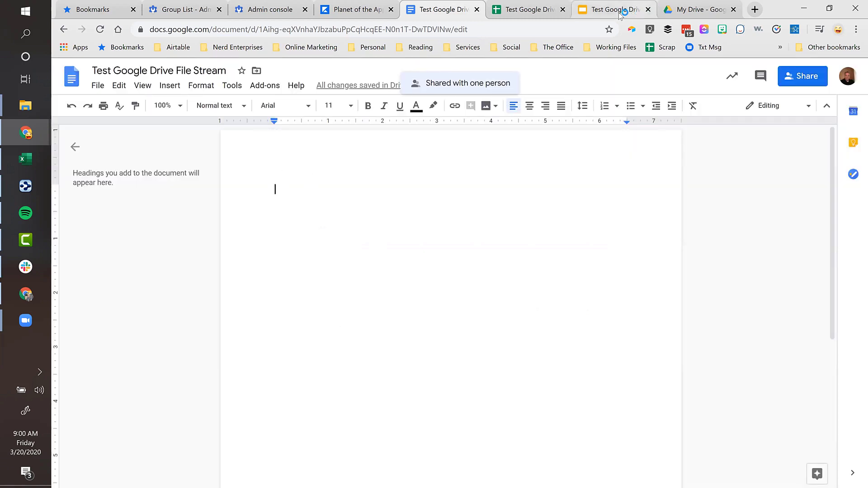
{"action": "left_click_drag", "start_coordinate": [620, 14], "coordinate": [527, 14]}
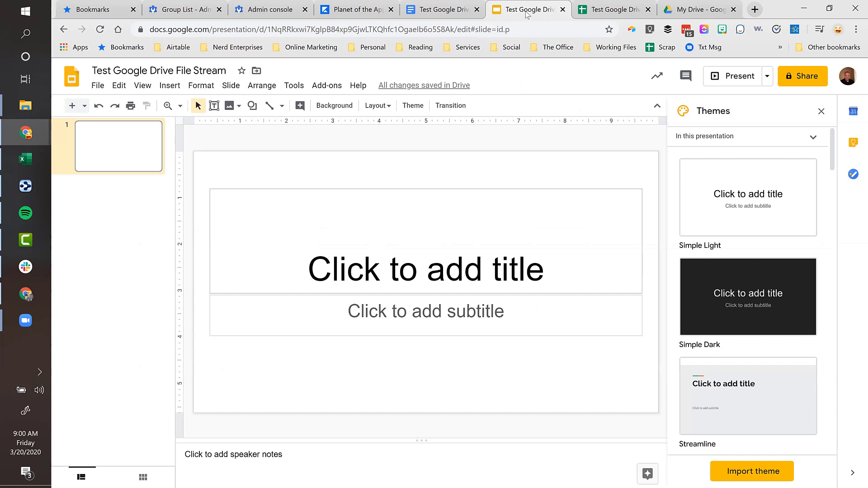
{"action": "left_click", "coordinate": [97, 85]}
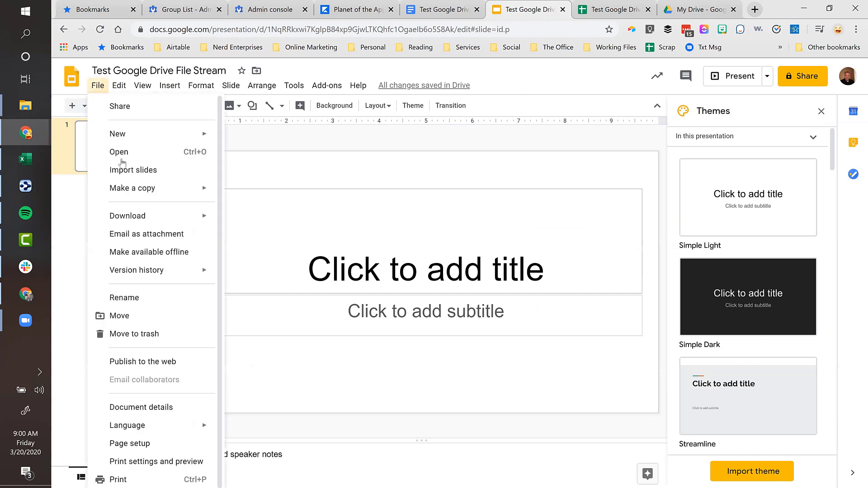
{"action": "mouse_move", "coordinate": [135, 216]}
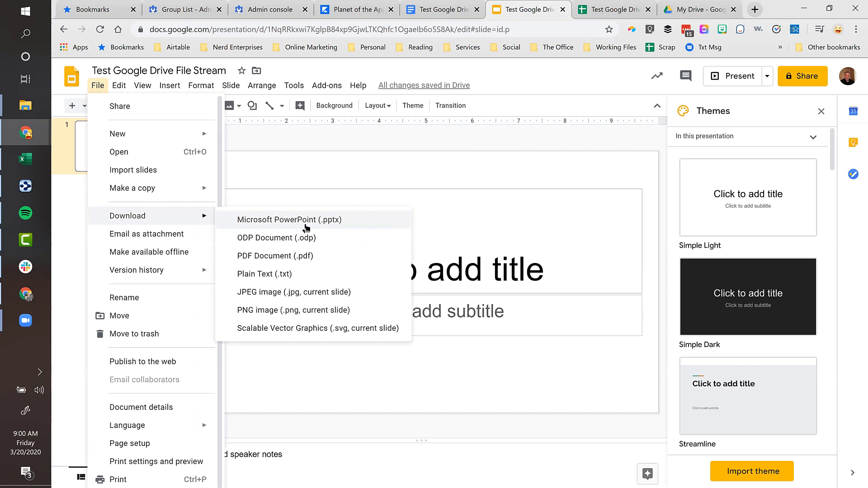
{"action": "left_click", "coordinate": [480, 151]}
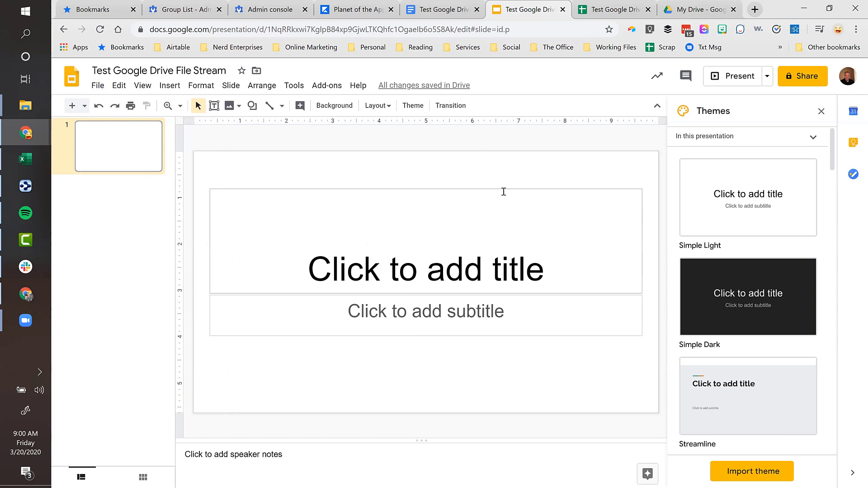
- Type 'Hi Everyone' in the test document and start a new line below it
{"action": "left_click", "coordinate": [437, 6]}
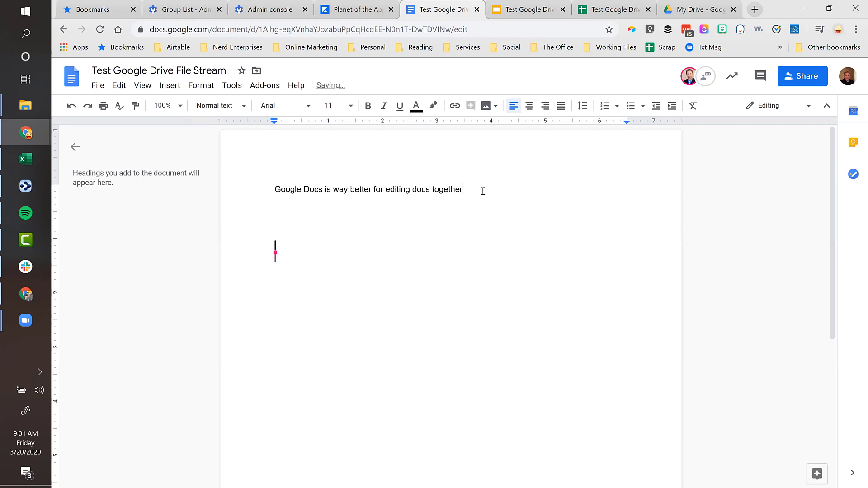
{"action": "type", "text": "Hi "}
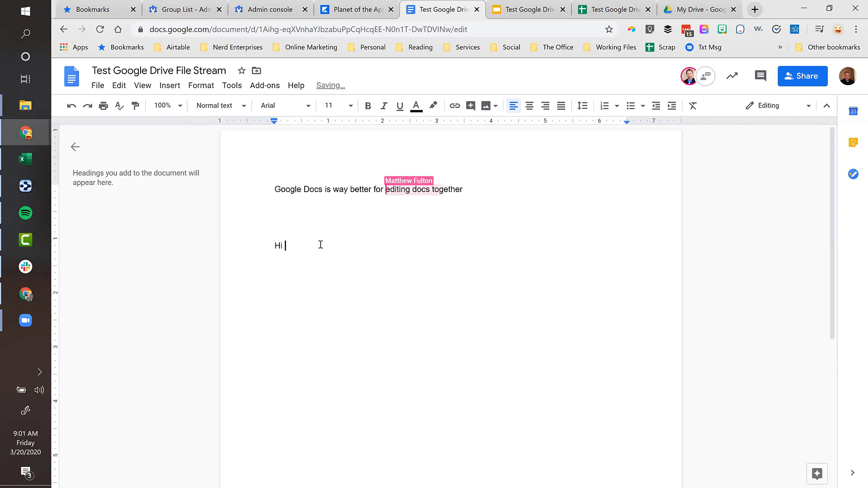
{"action": "type", "text": "Everyone"}
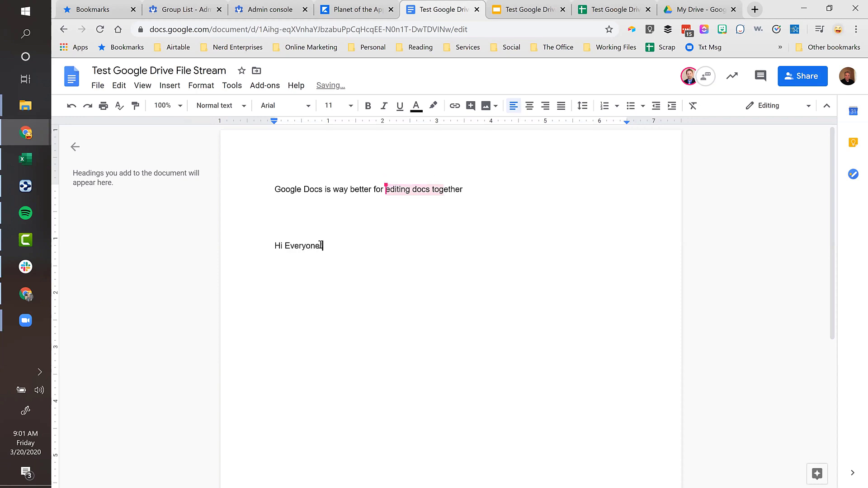
{"action": "key", "text": "Return"}
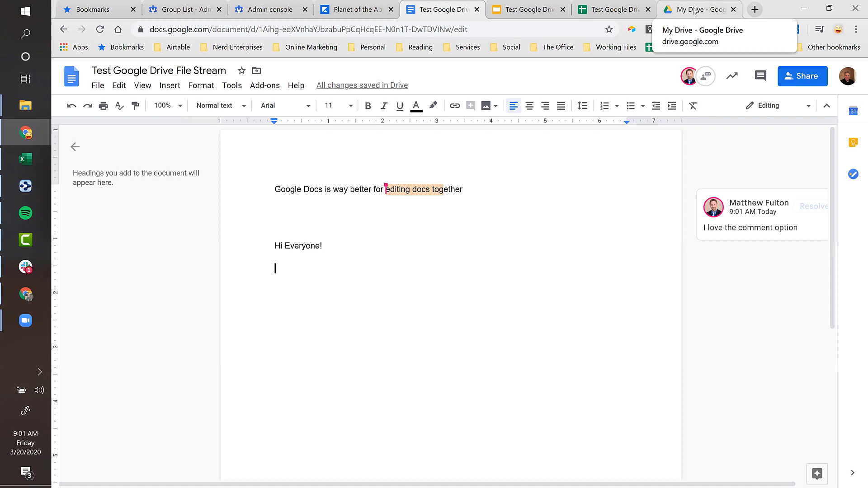
- Open the New Client Sample folder from the My Drive list
{"action": "left_click", "coordinate": [694, 10]}
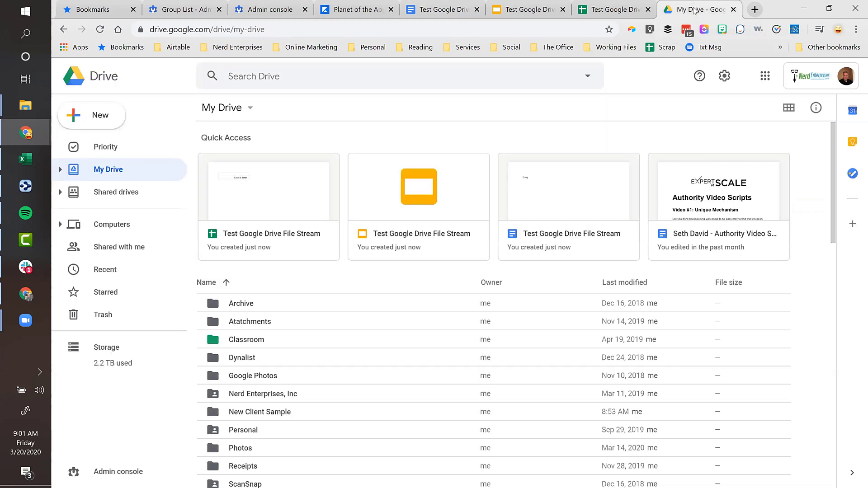
{"action": "left_click", "coordinate": [261, 412]}
{"action": "double_click", "coordinate": [261, 412]}
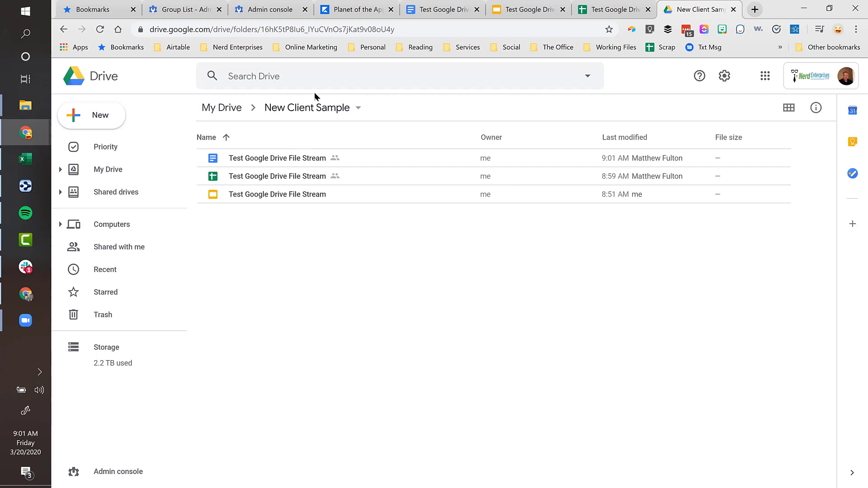
{"action": "left_click", "coordinate": [315, 108]}
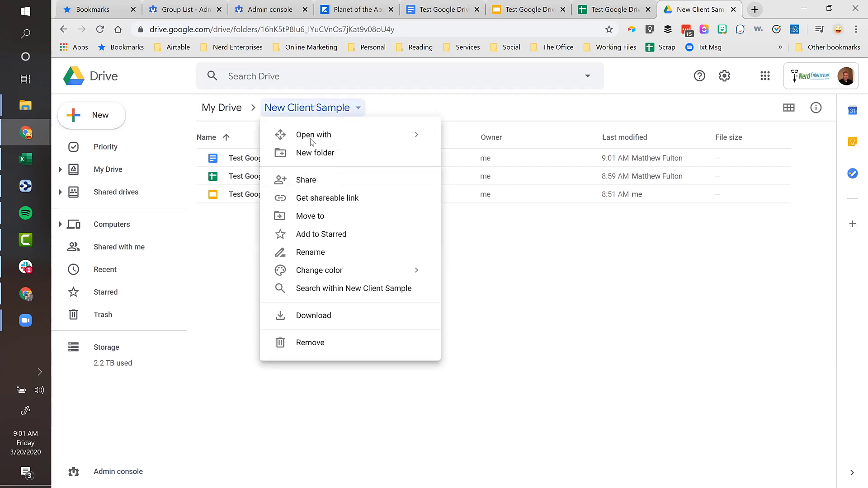
{"action": "left_click", "coordinate": [297, 182]}
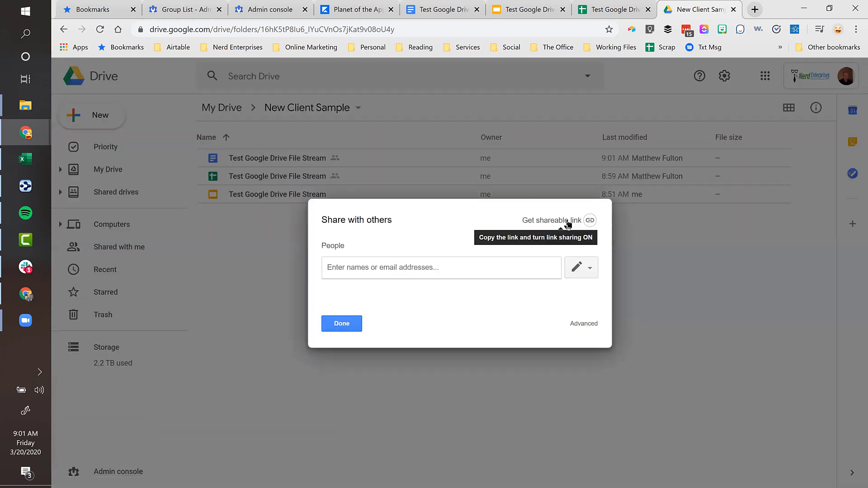
{"action": "left_click", "coordinate": [584, 325]}
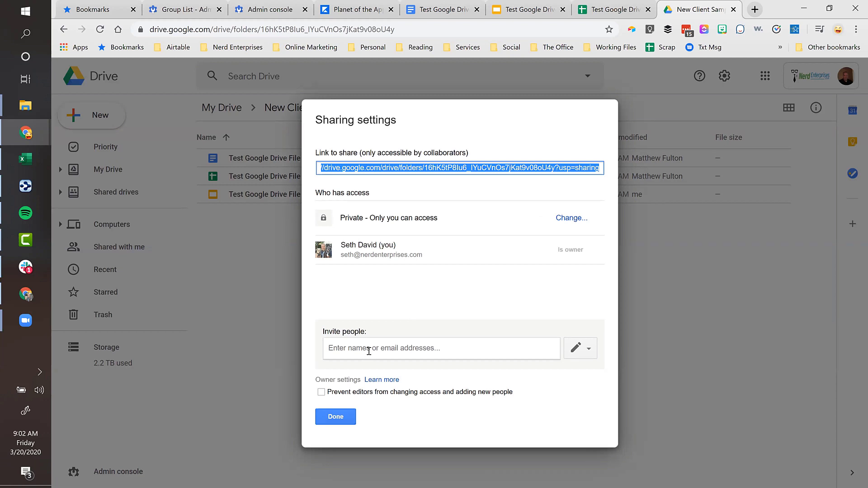
{"action": "left_click", "coordinate": [335, 416]}
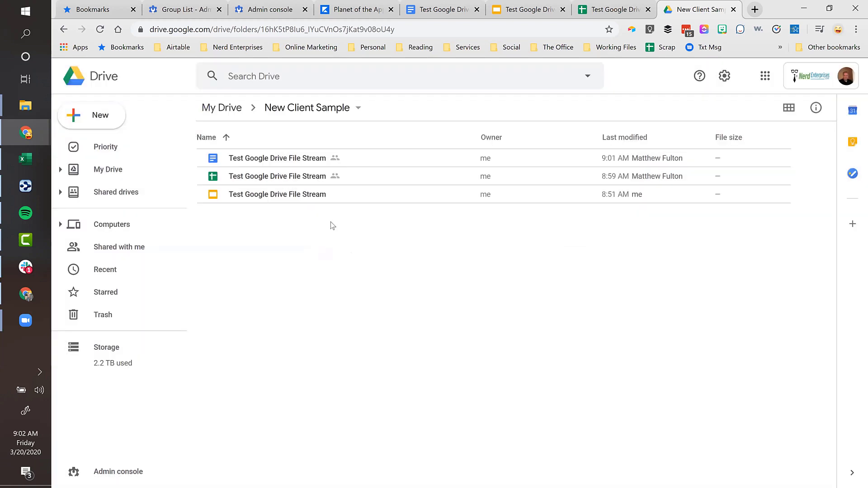
- Create a 'Client Inbox' folder inside New Client Sample and open it
{"action": "left_click", "coordinate": [115, 116]}
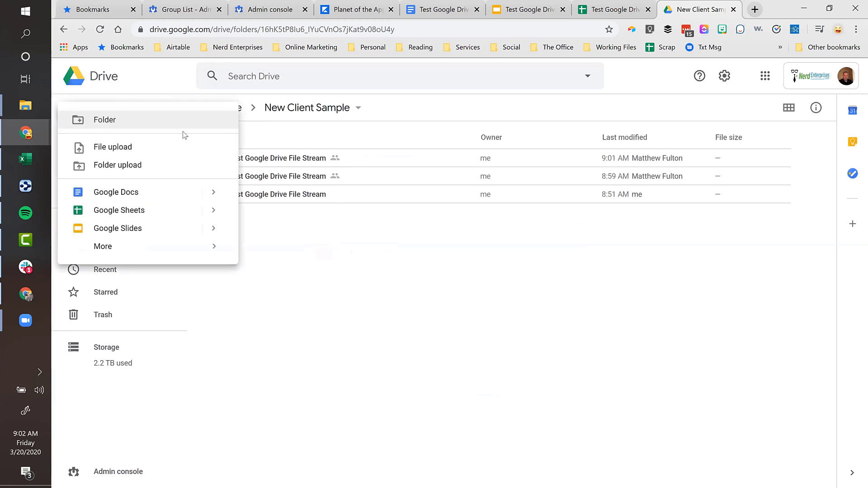
{"action": "left_click", "coordinate": [105, 120]}
{"action": "type", "text": "Cl"}
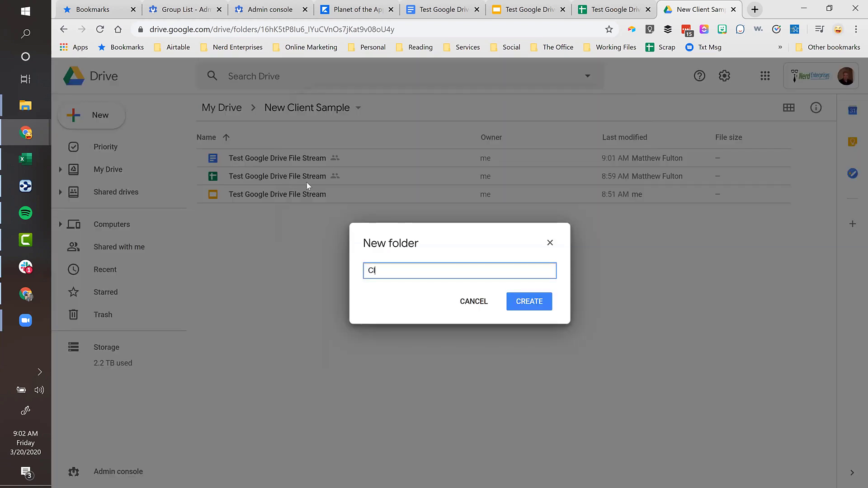
{"action": "type", "text": "ient Intake"}
{"action": "key", "text": "Return"}
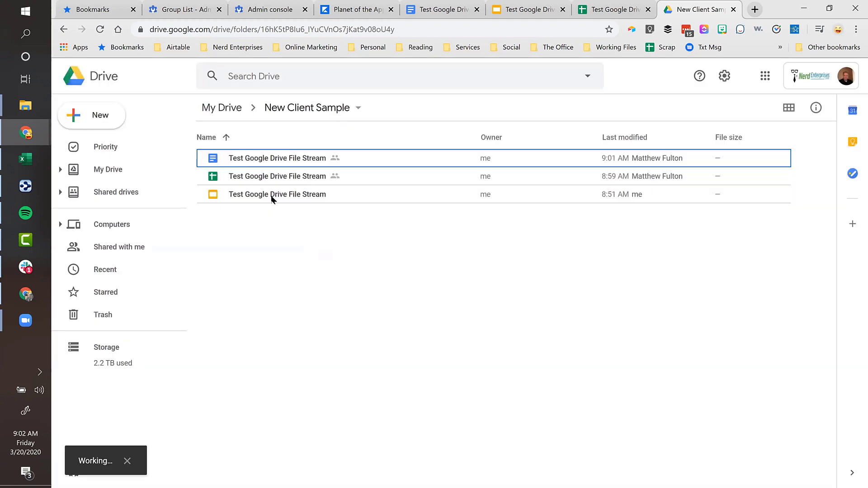
{"action": "double_click", "coordinate": [252, 158]}
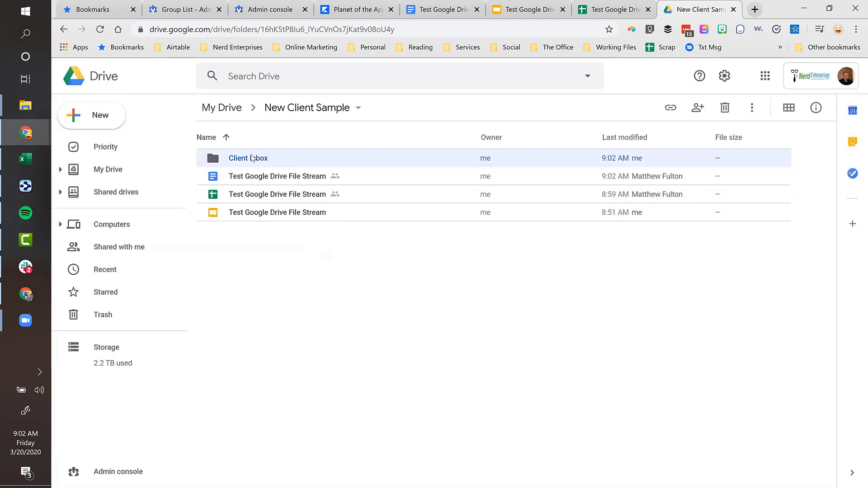
- Set Client Inbox link sharing to 'Anyone with the link' with Can organize, add, & edit access
{"action": "left_click", "coordinate": [393, 111]}
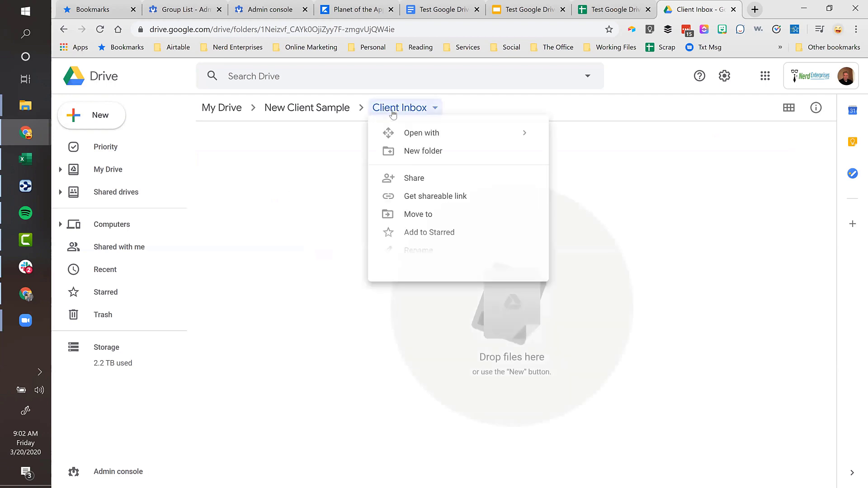
{"action": "left_click", "coordinate": [405, 177]}
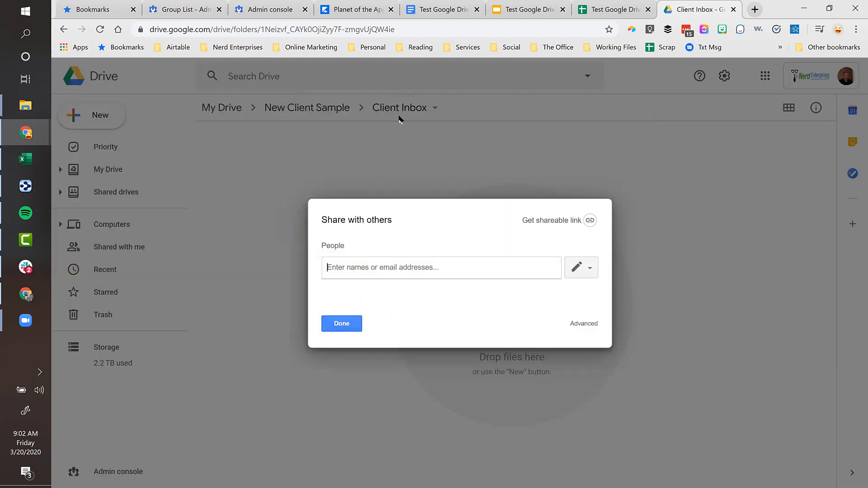
{"action": "left_click", "coordinate": [545, 223]}
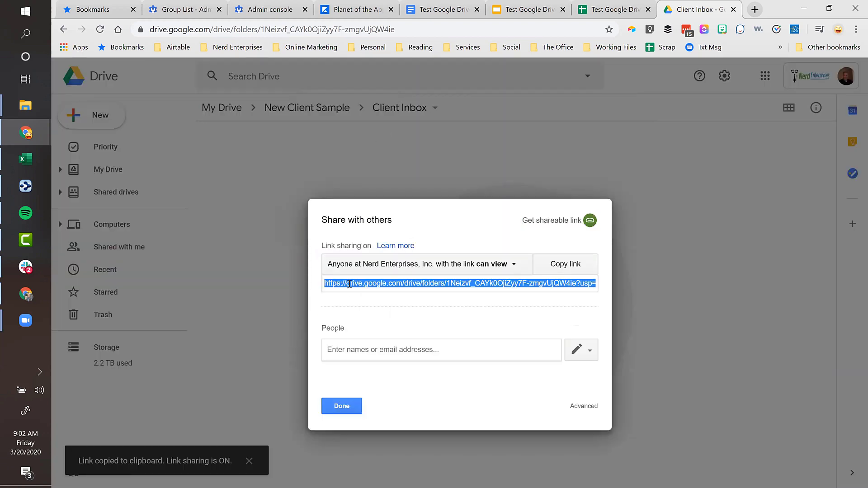
{"action": "left_click", "coordinate": [349, 271]}
{"action": "left_click", "coordinate": [340, 346]}
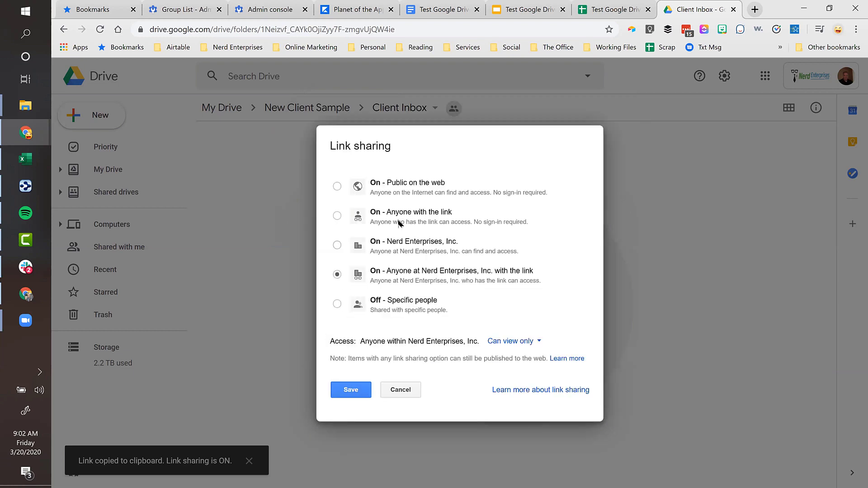
{"action": "left_click", "coordinate": [401, 216]}
{"action": "left_click", "coordinate": [487, 341]}
{"action": "left_click", "coordinate": [500, 362]}
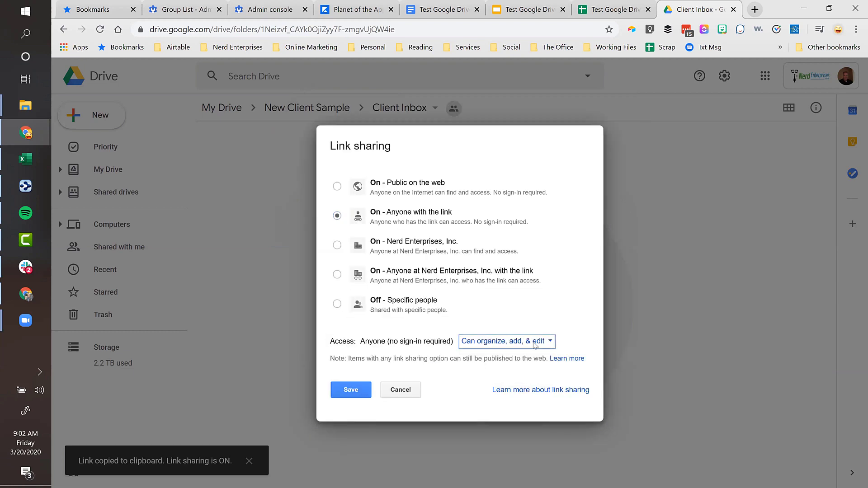
{"action": "left_click", "coordinate": [356, 391]}
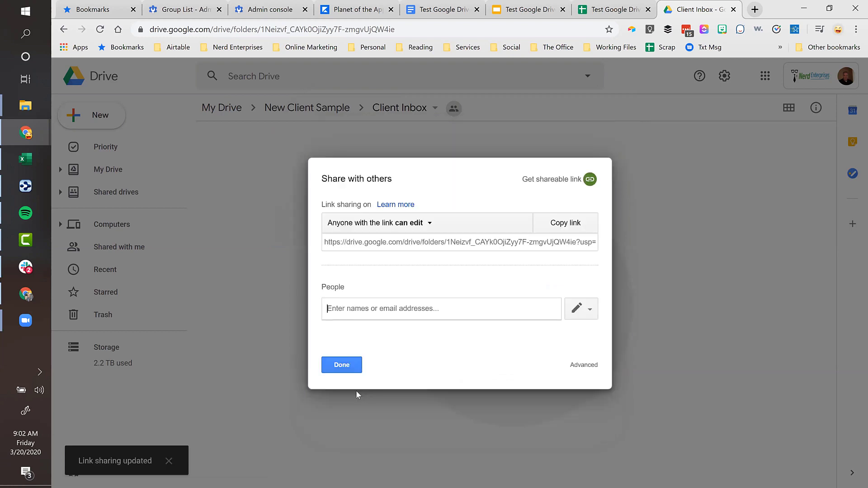
{"action": "left_click", "coordinate": [343, 363]}
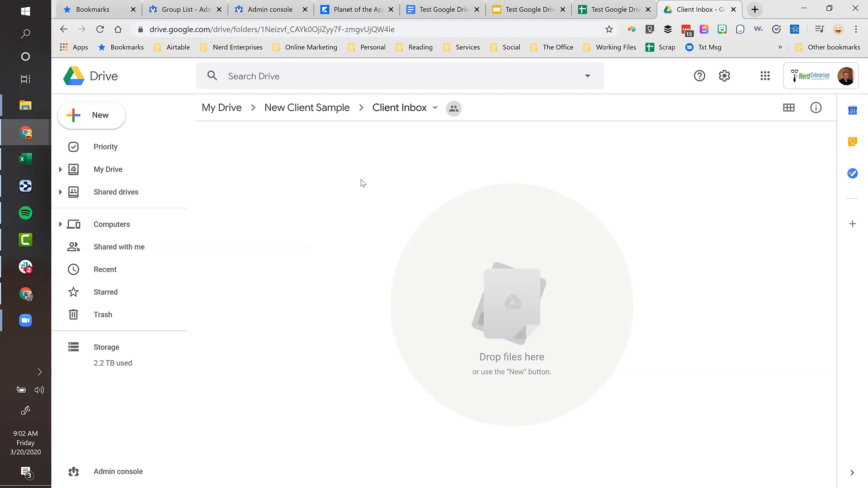
- Turn on link sharing for the New Client Sample folder
{"action": "left_click", "coordinate": [336, 110]}
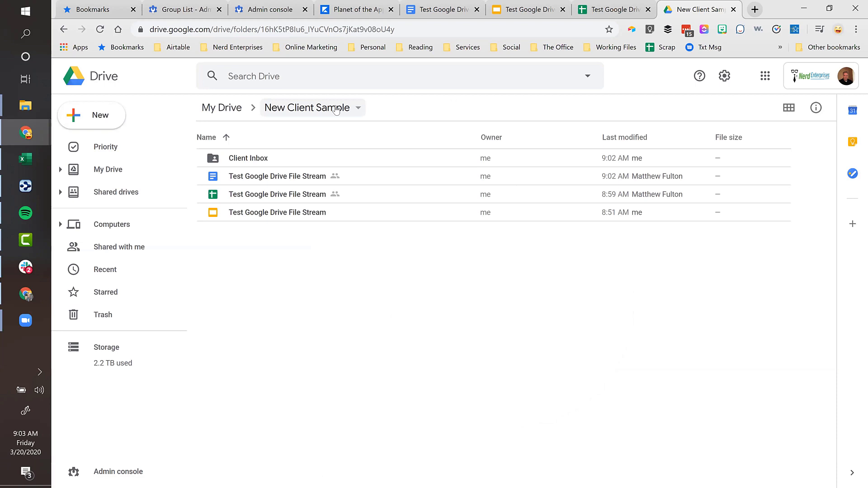
{"action": "left_click", "coordinate": [336, 108]}
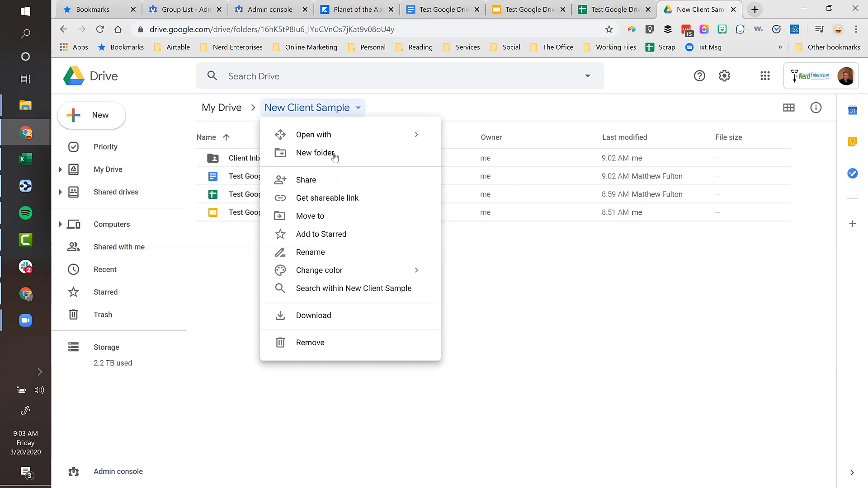
{"action": "left_click", "coordinate": [323, 182]}
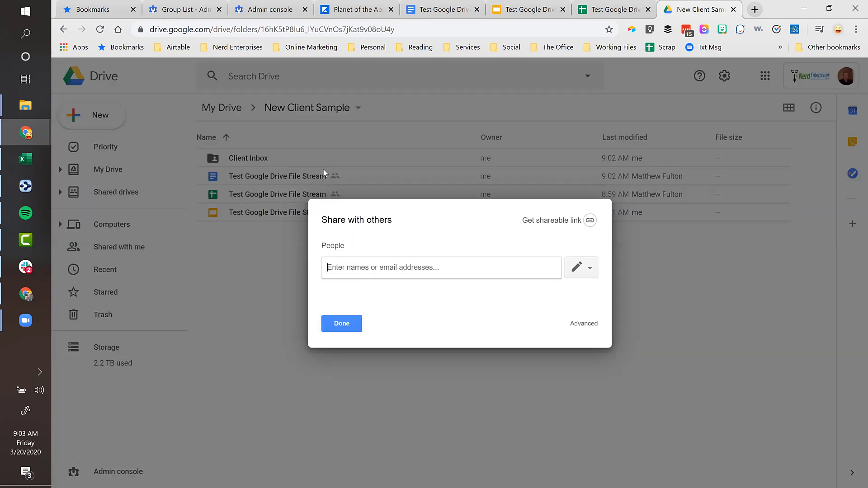
{"action": "left_click", "coordinate": [563, 221]}
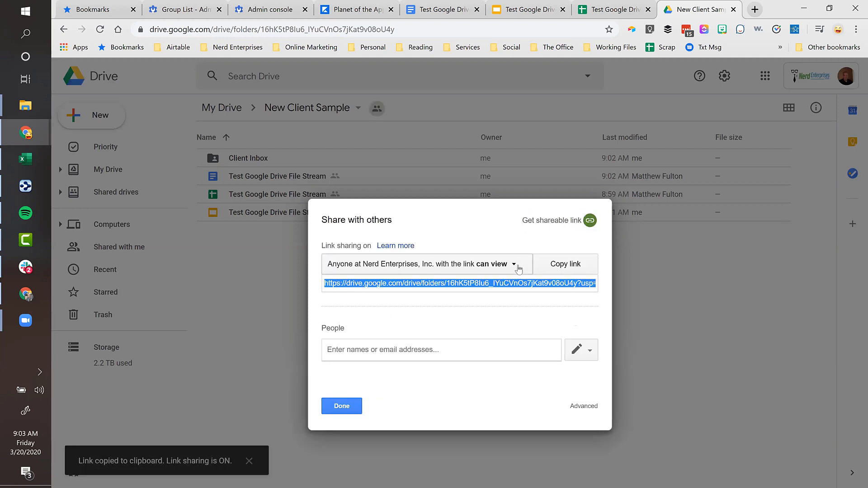
- Review the full link-sharing options, keep link holders at view only, and cancel
{"action": "left_click", "coordinate": [513, 265]}
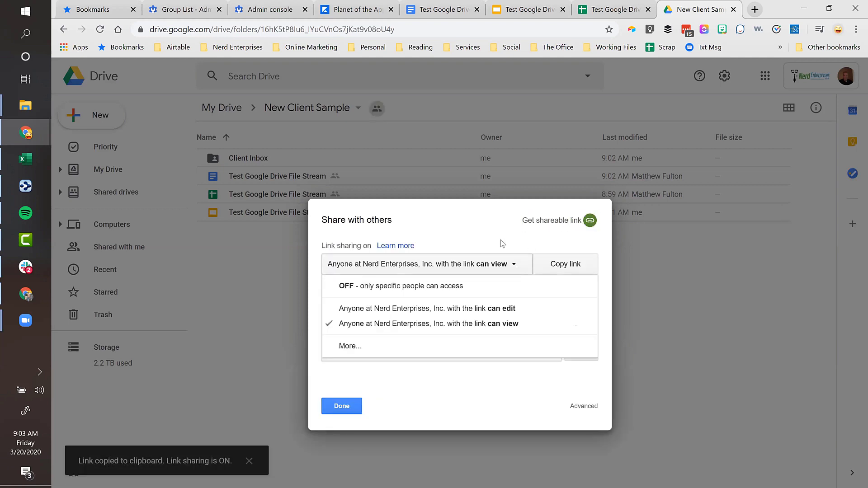
{"action": "left_click", "coordinate": [353, 351]}
{"action": "left_click", "coordinate": [408, 217]}
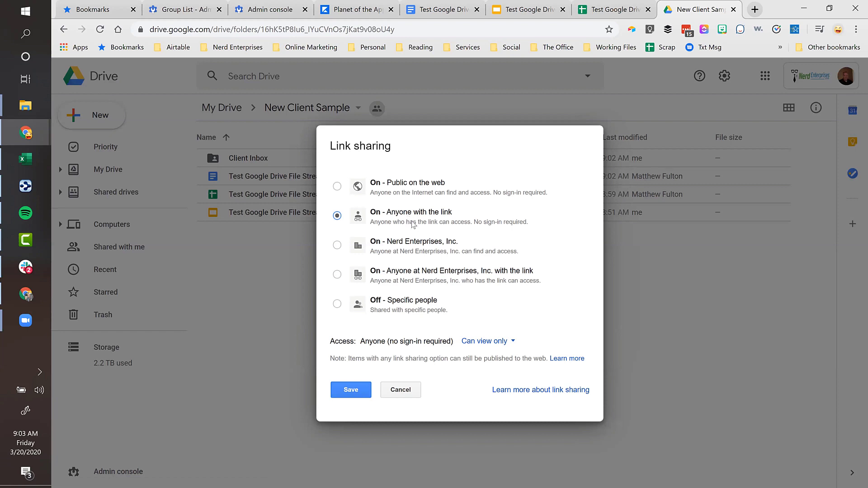
{"action": "left_click", "coordinate": [493, 346]}
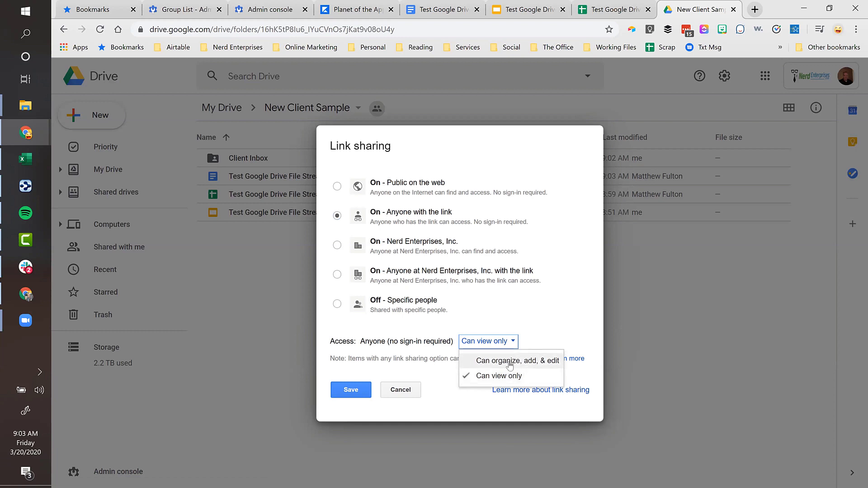
{"action": "left_click", "coordinate": [390, 222]}
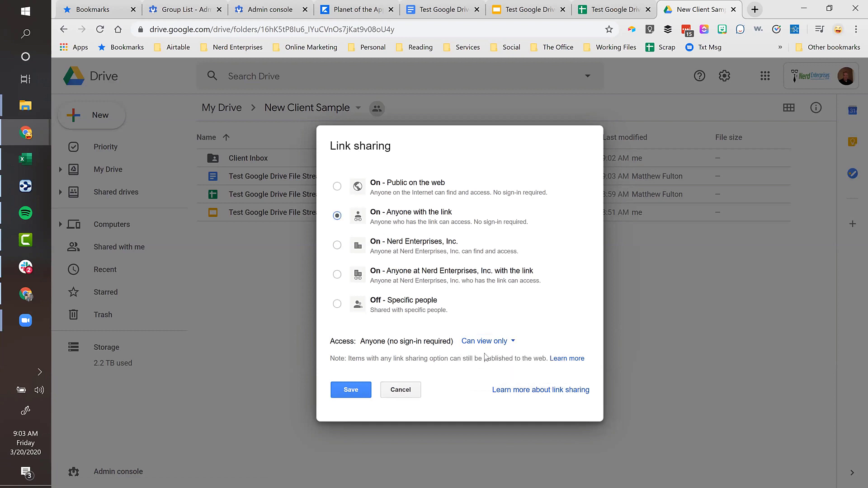
{"action": "left_click", "coordinate": [399, 388]}
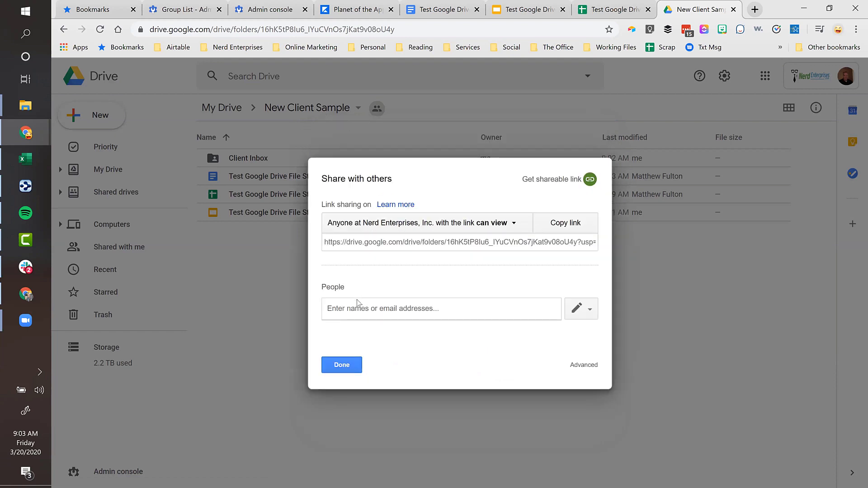
- Add a colleague as a view-only invitee, then cancel the invitation and close sharing
{"action": "type", "text": "mfuy"}
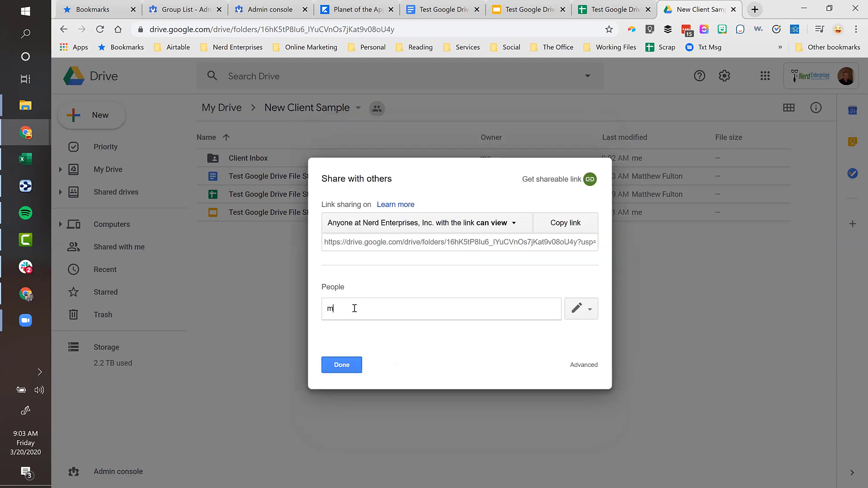
{"action": "key", "text": "BackSpace"}
{"action": "key", "text": "BackSpace"}
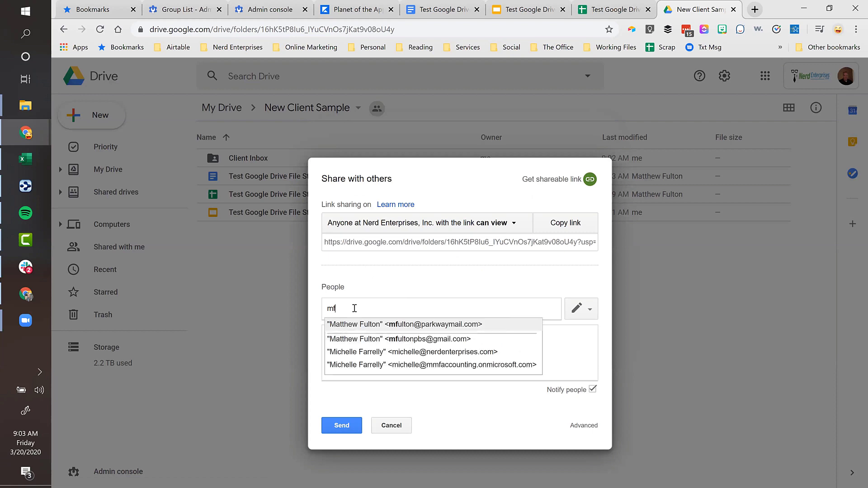
{"action": "left_click", "coordinate": [358, 326]}
{"action": "left_click", "coordinate": [583, 309]}
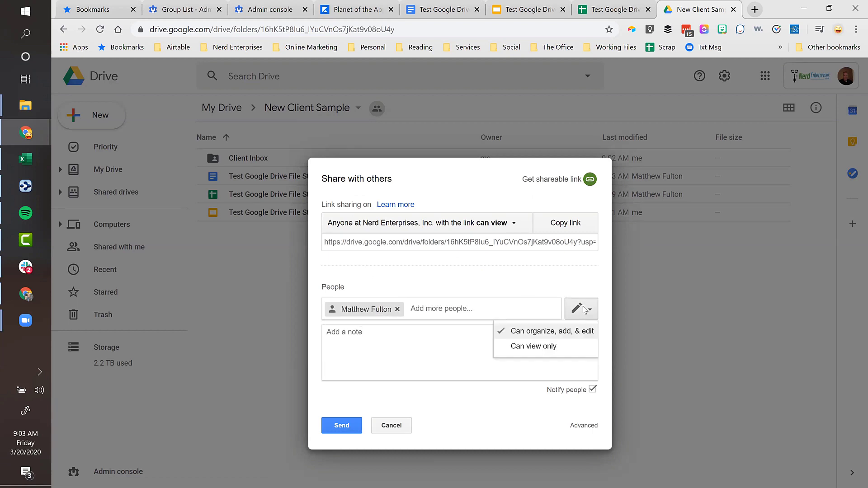
{"action": "left_click", "coordinate": [522, 349]}
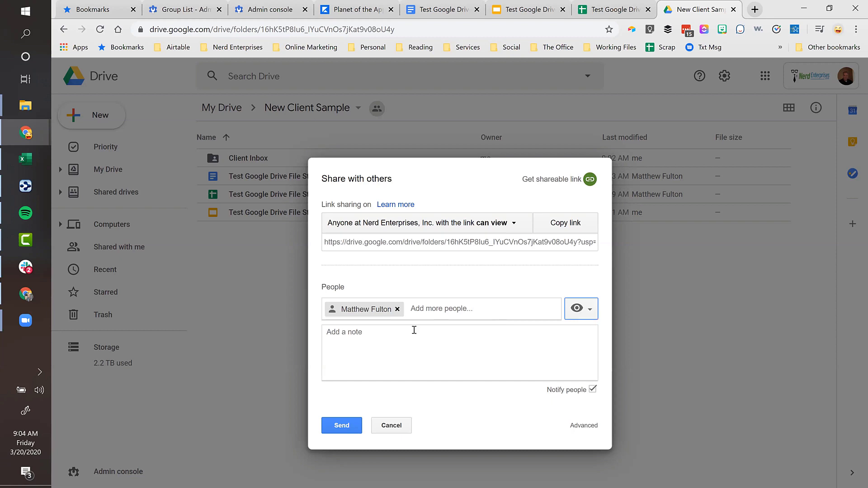
{"action": "left_click", "coordinate": [397, 426]}
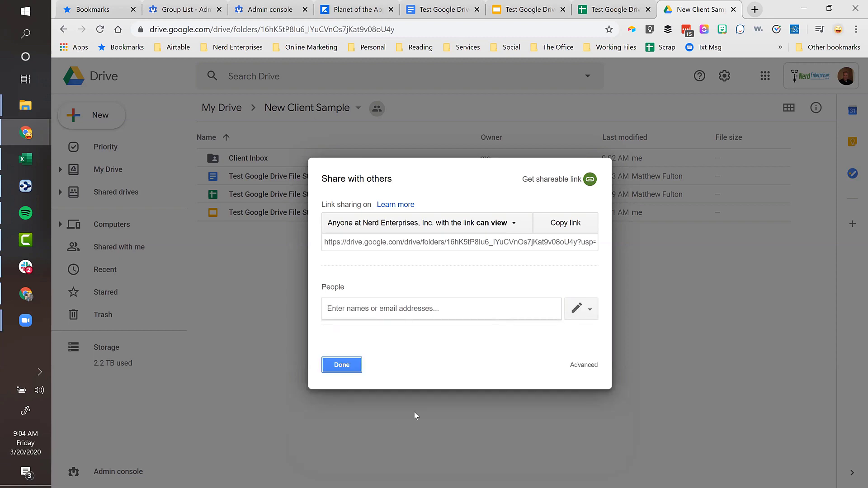
{"action": "left_click", "coordinate": [344, 365]}
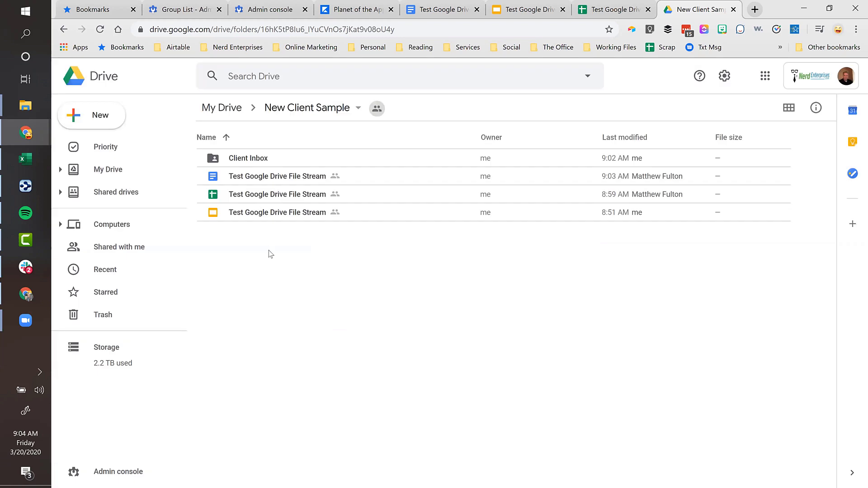
- Open the Client Inbox folder
{"action": "left_click", "coordinate": [243, 160]}
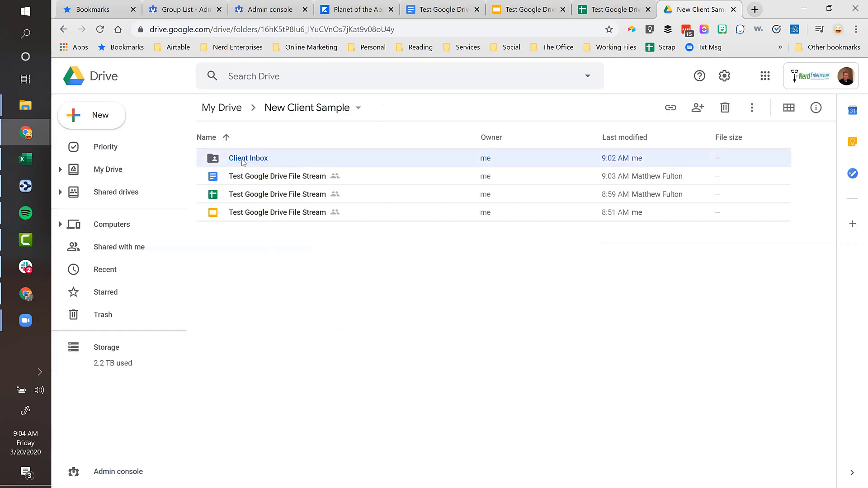
{"action": "left_click", "coordinate": [296, 109]}
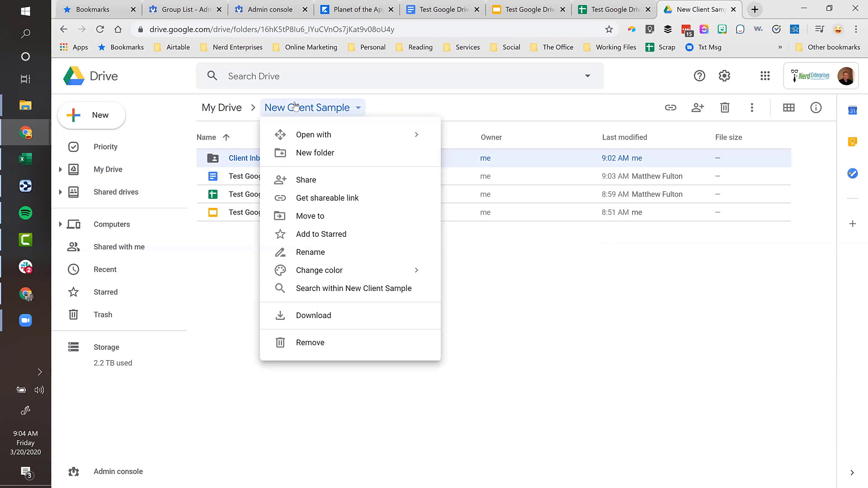
{"action": "left_click", "coordinate": [243, 159]}
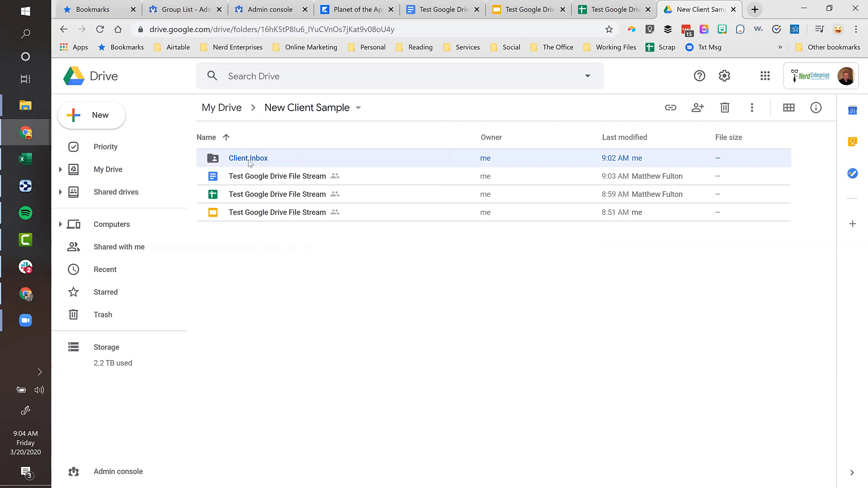
{"action": "double_click", "coordinate": [249, 161]}
- Set Client Inbox link sharing to 'Off - Specific people' and save
{"action": "left_click", "coordinate": [371, 111]}
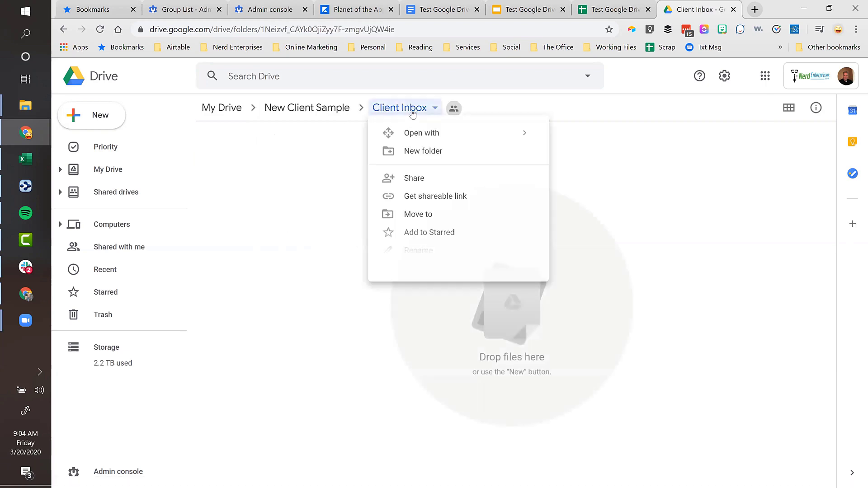
{"action": "left_click", "coordinate": [428, 178]}
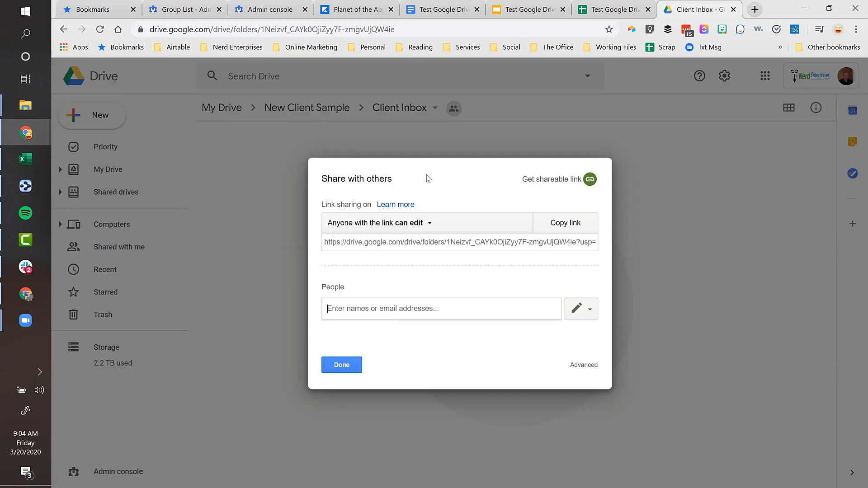
{"action": "left_click", "coordinate": [391, 223]}
{"action": "left_click", "coordinate": [341, 330]}
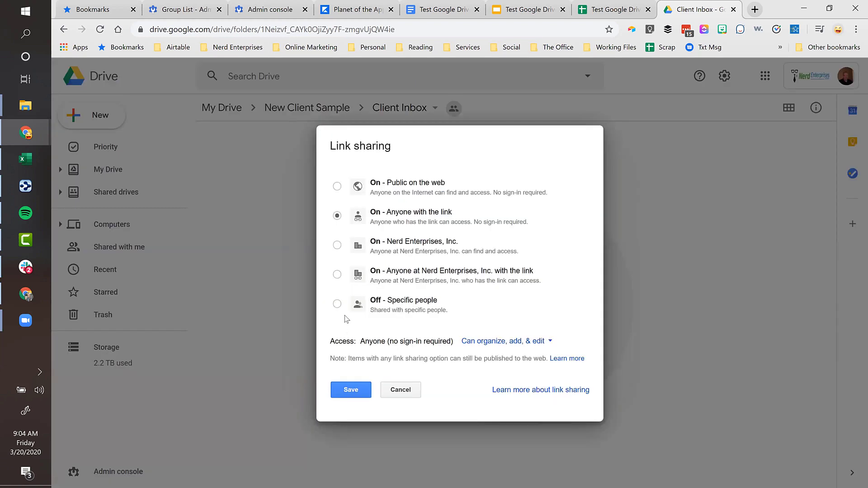
{"action": "left_click", "coordinate": [335, 304]}
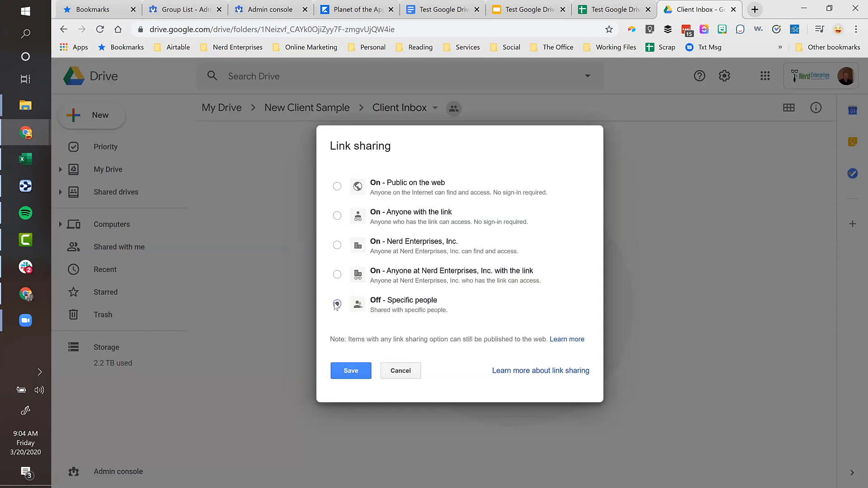
{"action": "left_click", "coordinate": [349, 370]}
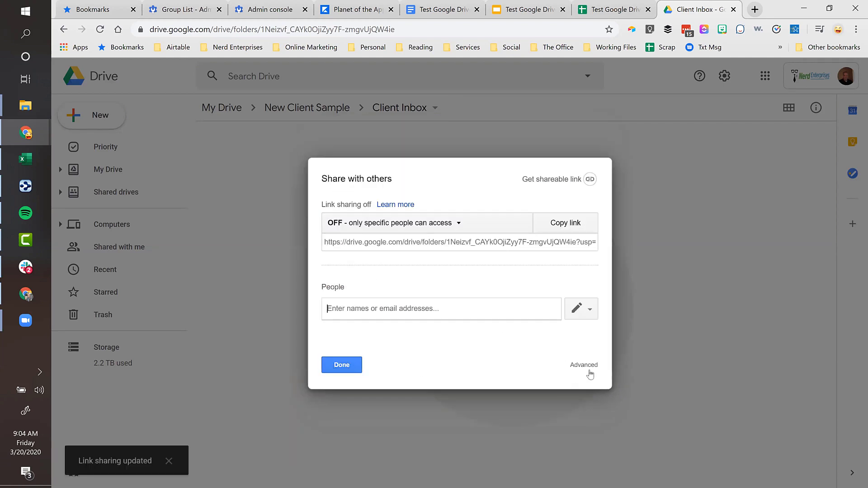
- Confirm Client Inbox's advanced sharing shows Private, then return to the New Client Sample folder
{"action": "left_click", "coordinate": [588, 368]}
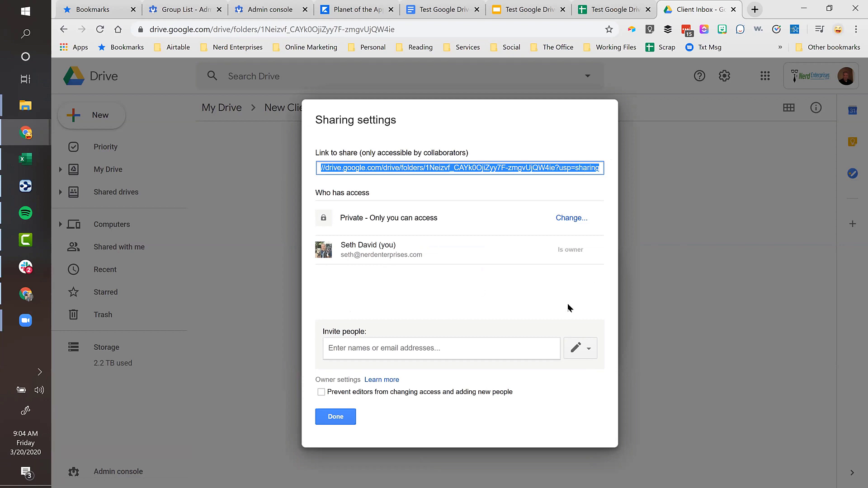
{"action": "left_click", "coordinate": [335, 416]}
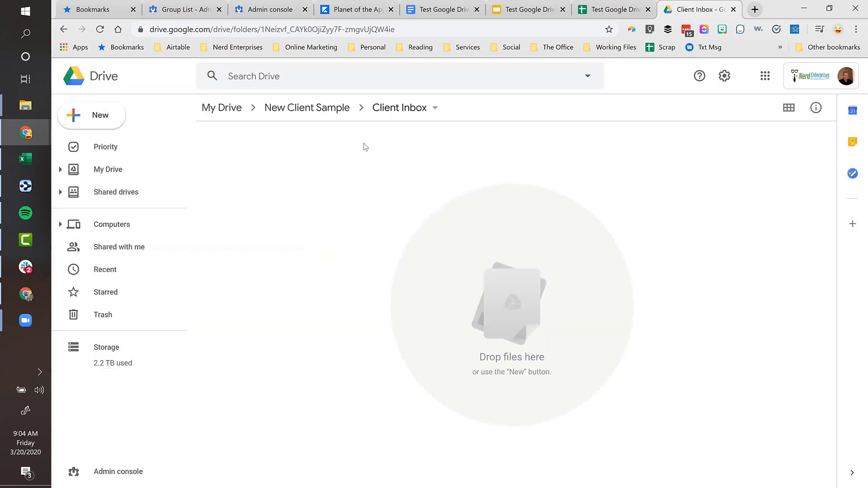
{"action": "left_click", "coordinate": [325, 113]}
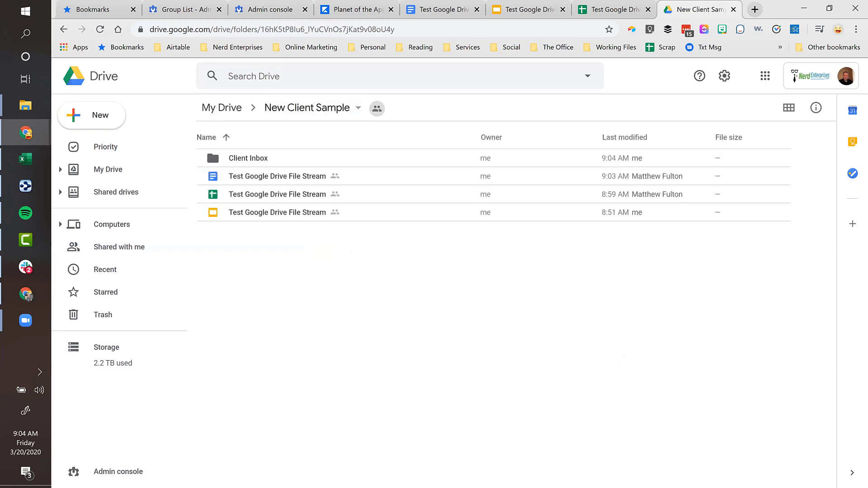